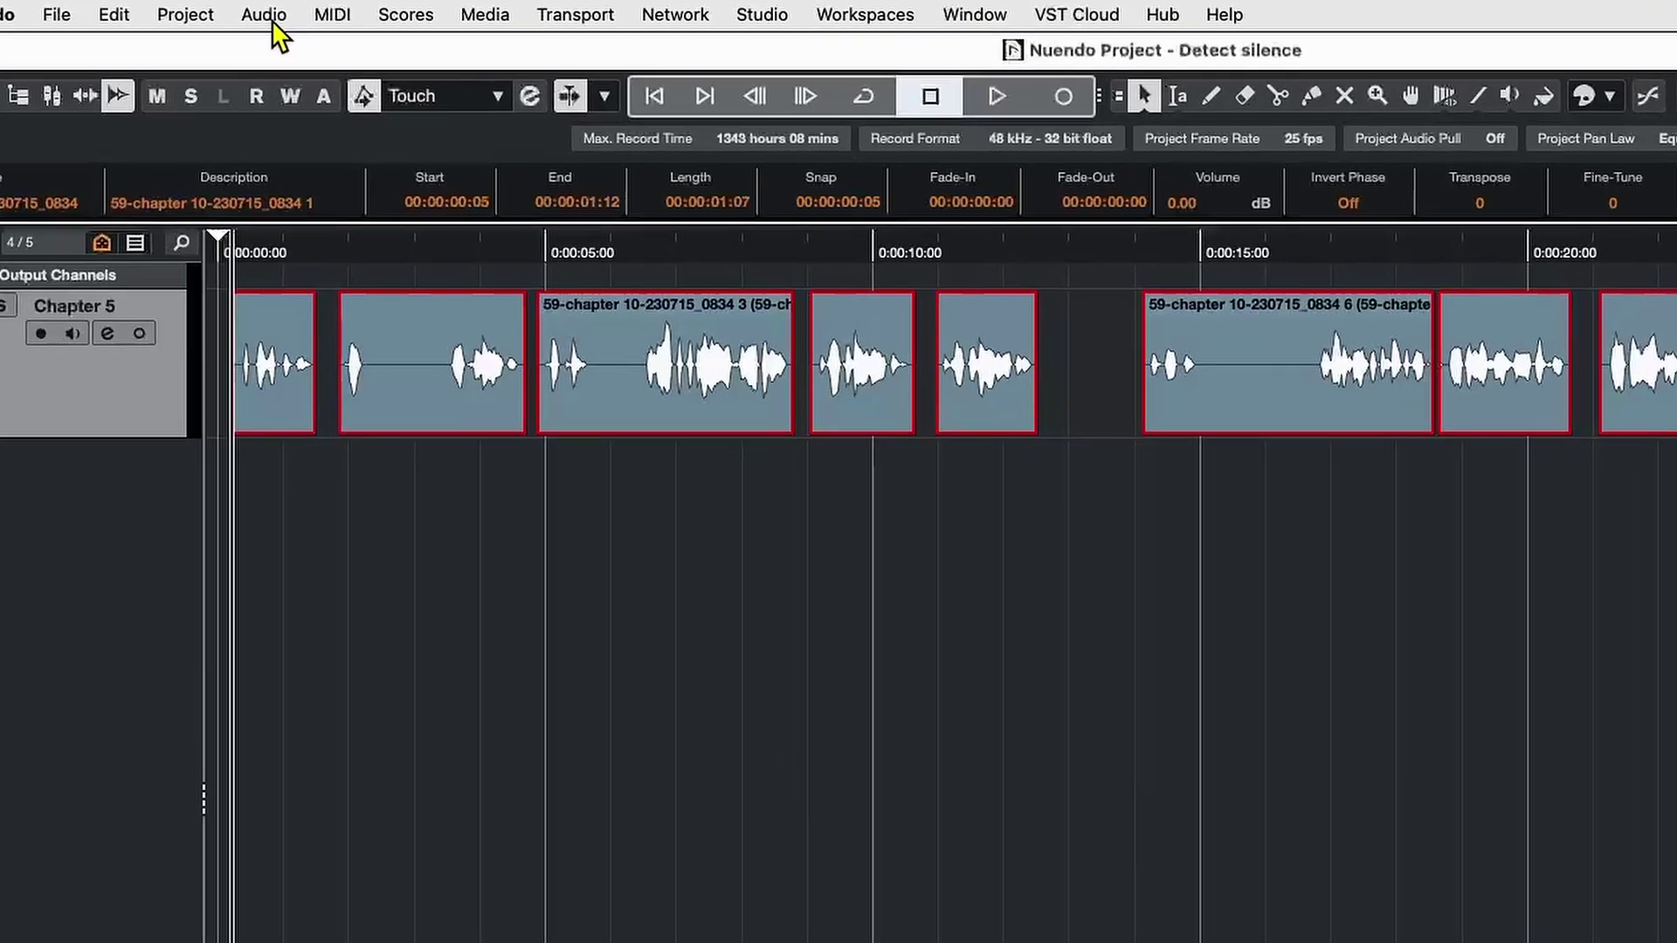
Step: Open an iZotope restoration plug-in for offline processing of the selected Chapter 5 events
{"action": "left_click", "coordinate": [257, 13]}
{"action": "mouse_move", "coordinate": [306, 87]}
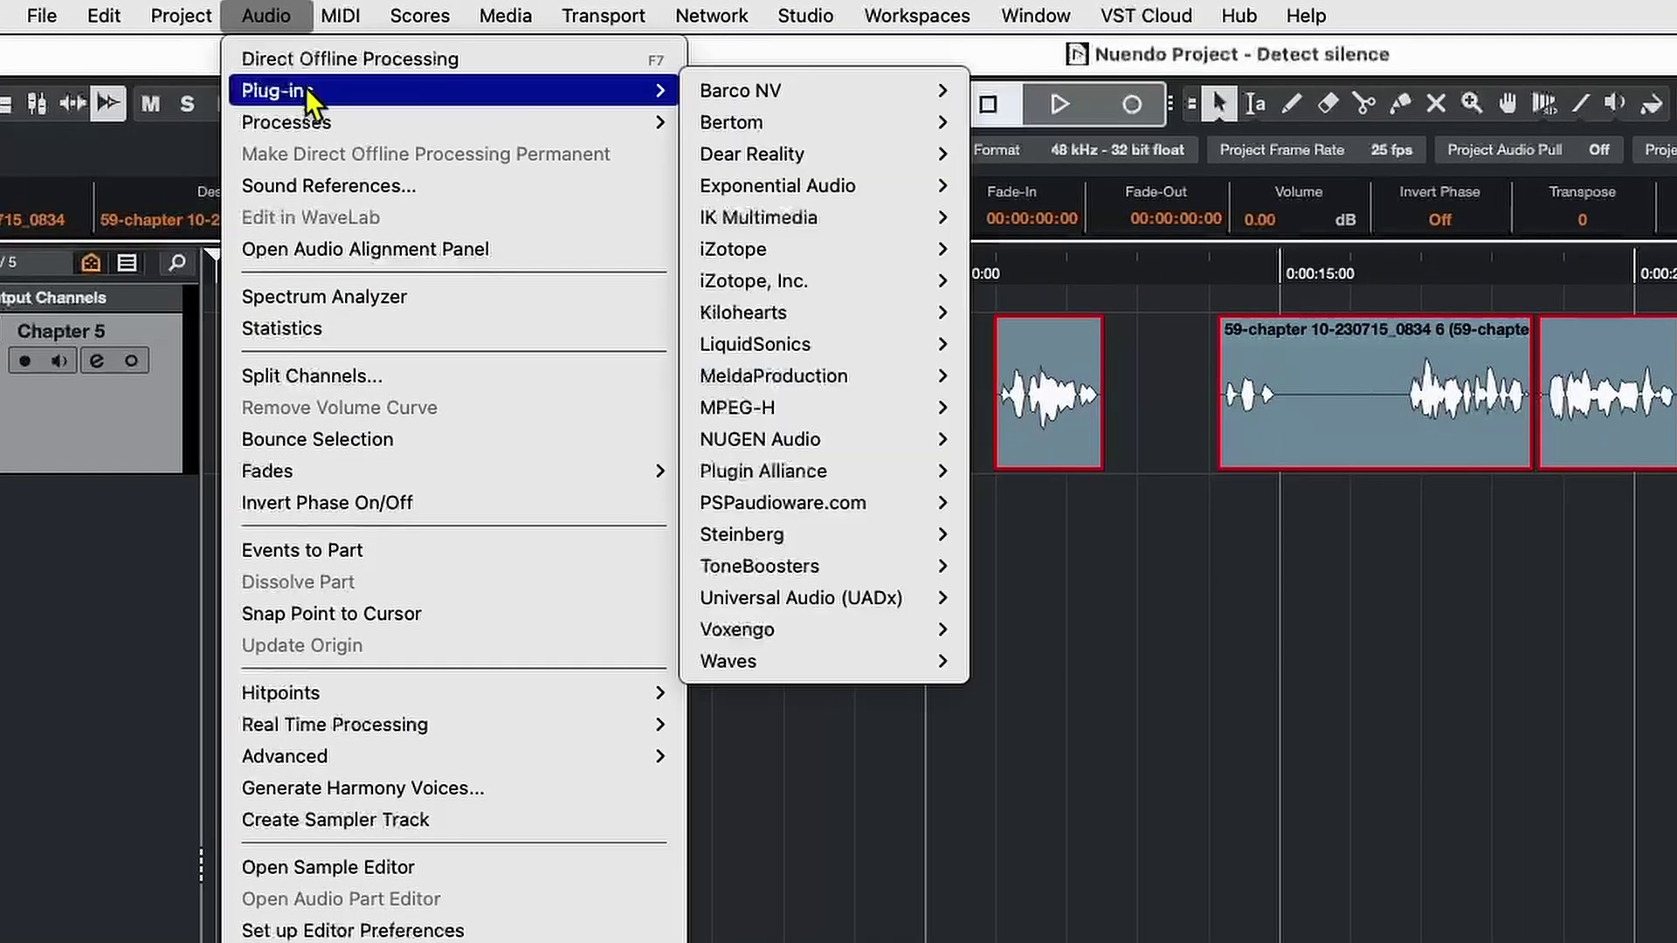
{"action": "mouse_move", "coordinate": [816, 244]}
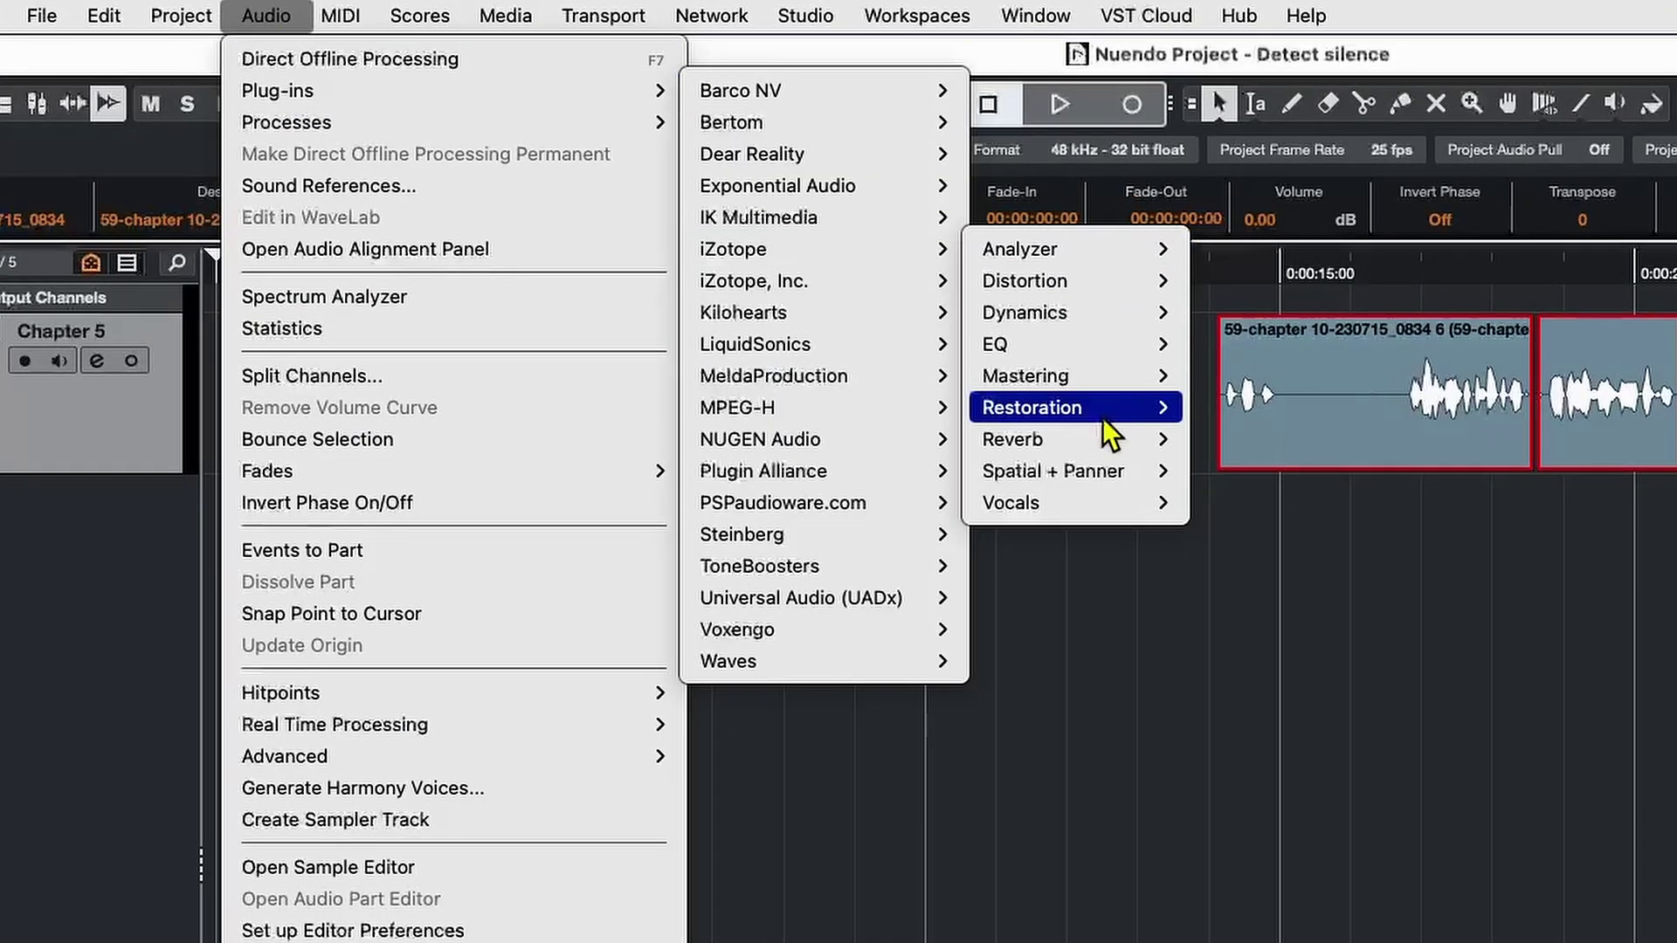
{"action": "mouse_move", "coordinate": [1108, 418]}
{"action": "left_click", "coordinate": [1400, 683]}
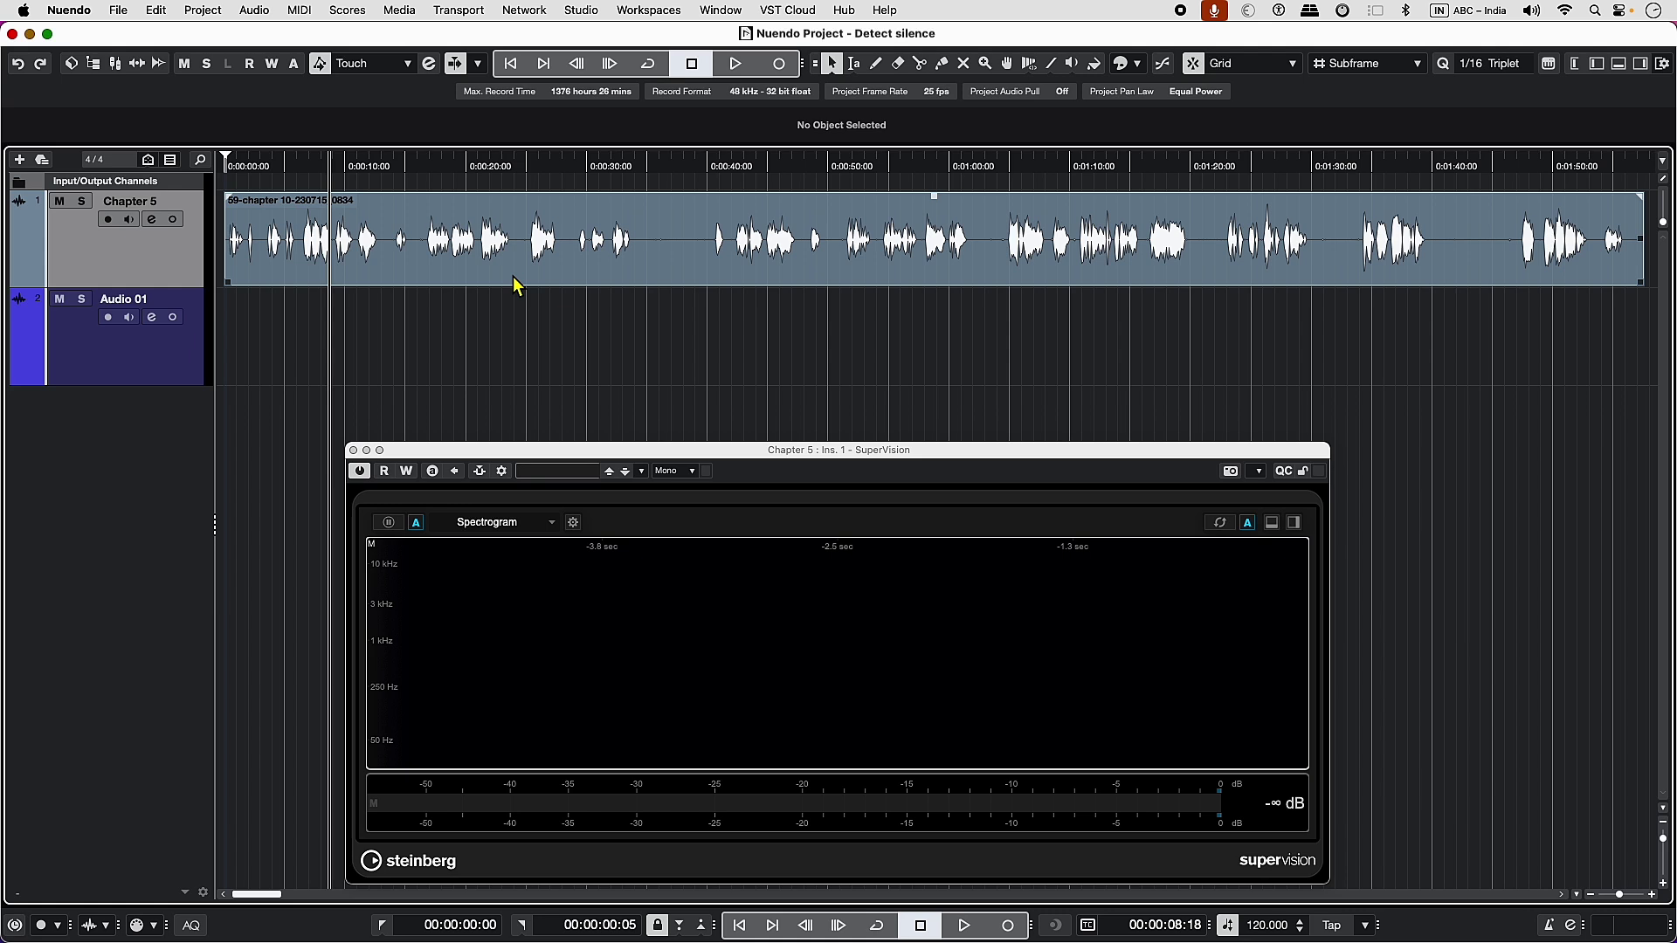
Step: Play the pause in the Chapter 5 recording from about 34 seconds and examine its background noise in the SuperVision spectrogram
{"action": "left_click", "coordinate": [635, 166]}
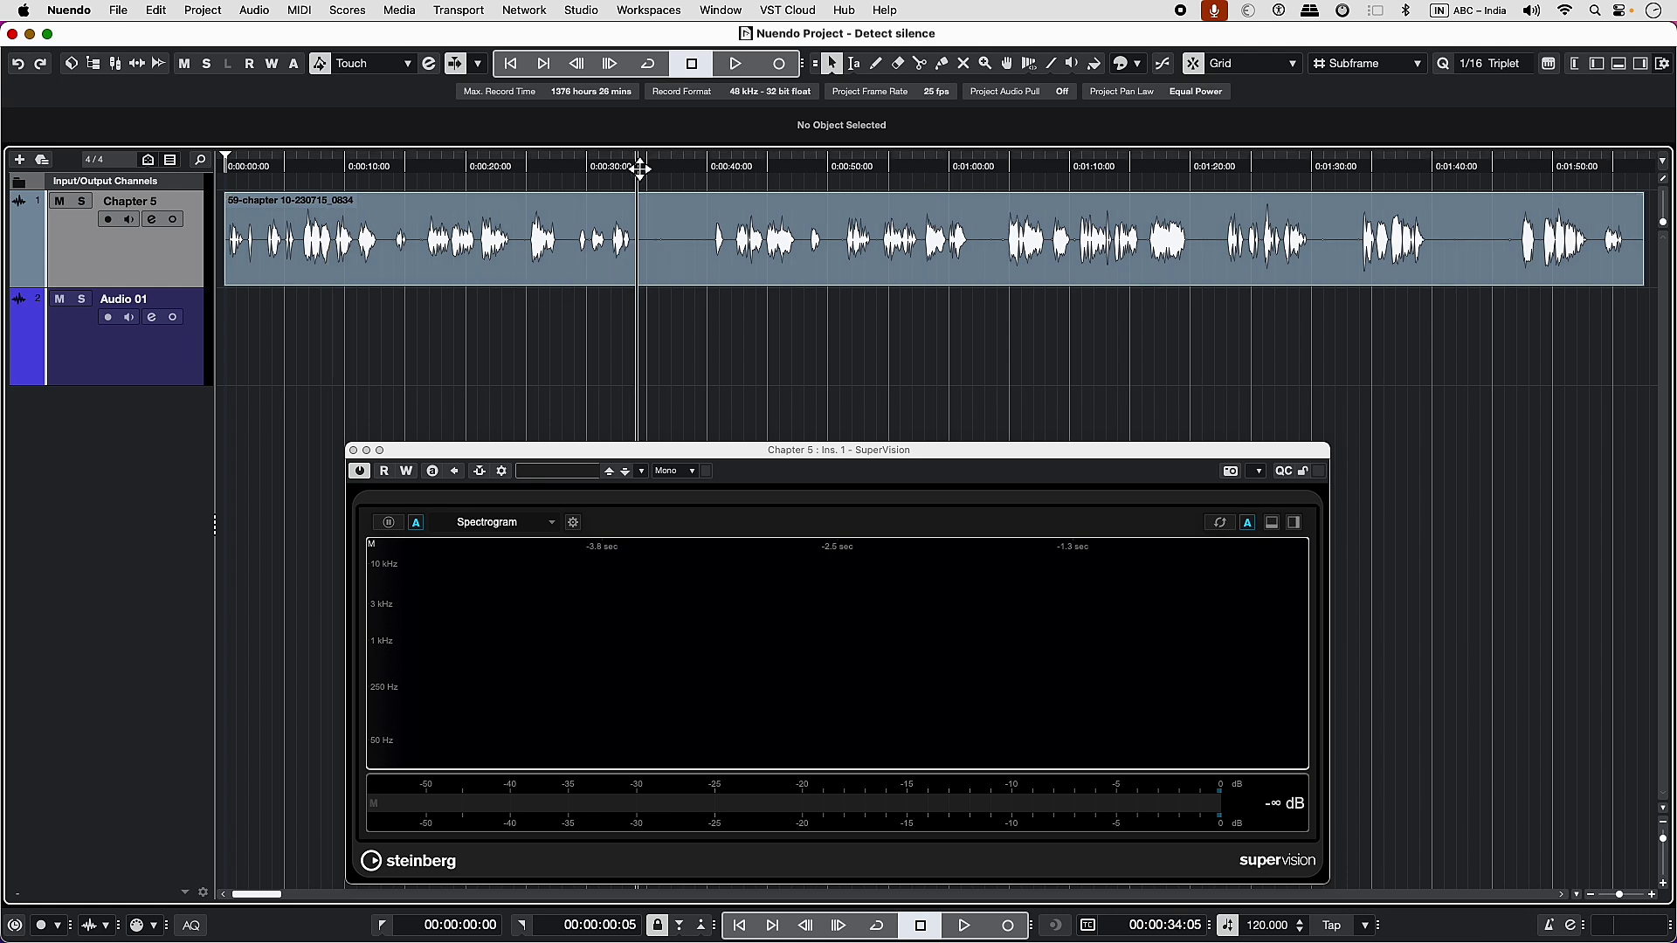
{"action": "key", "text": "space"}
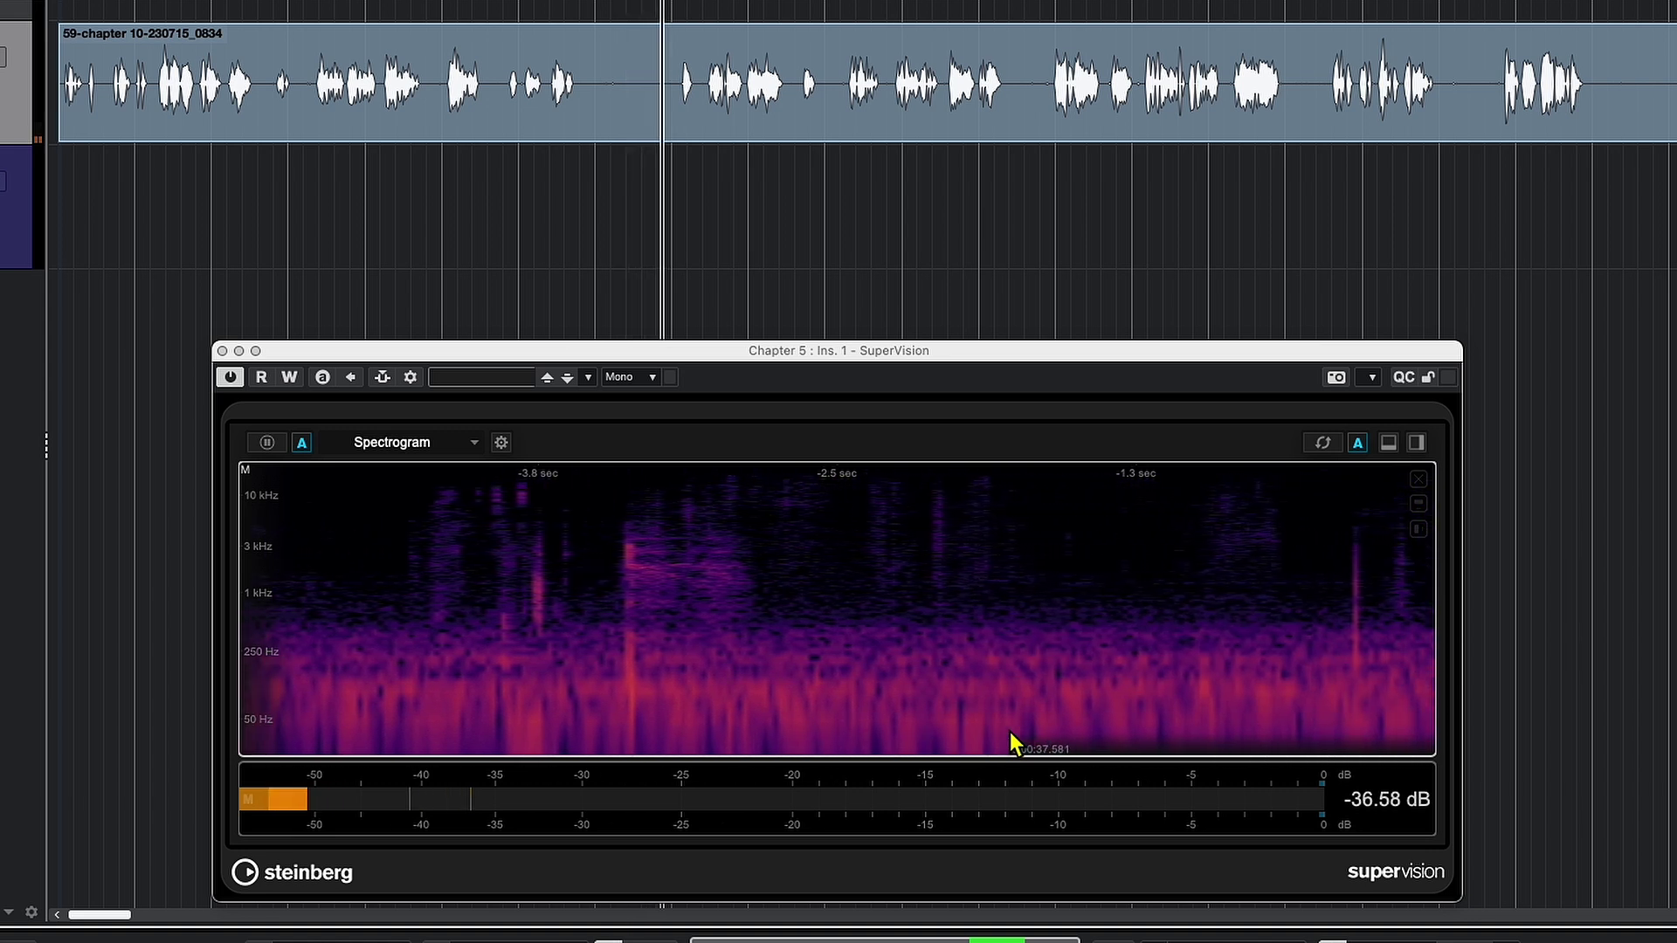
{"action": "key", "text": "space"}
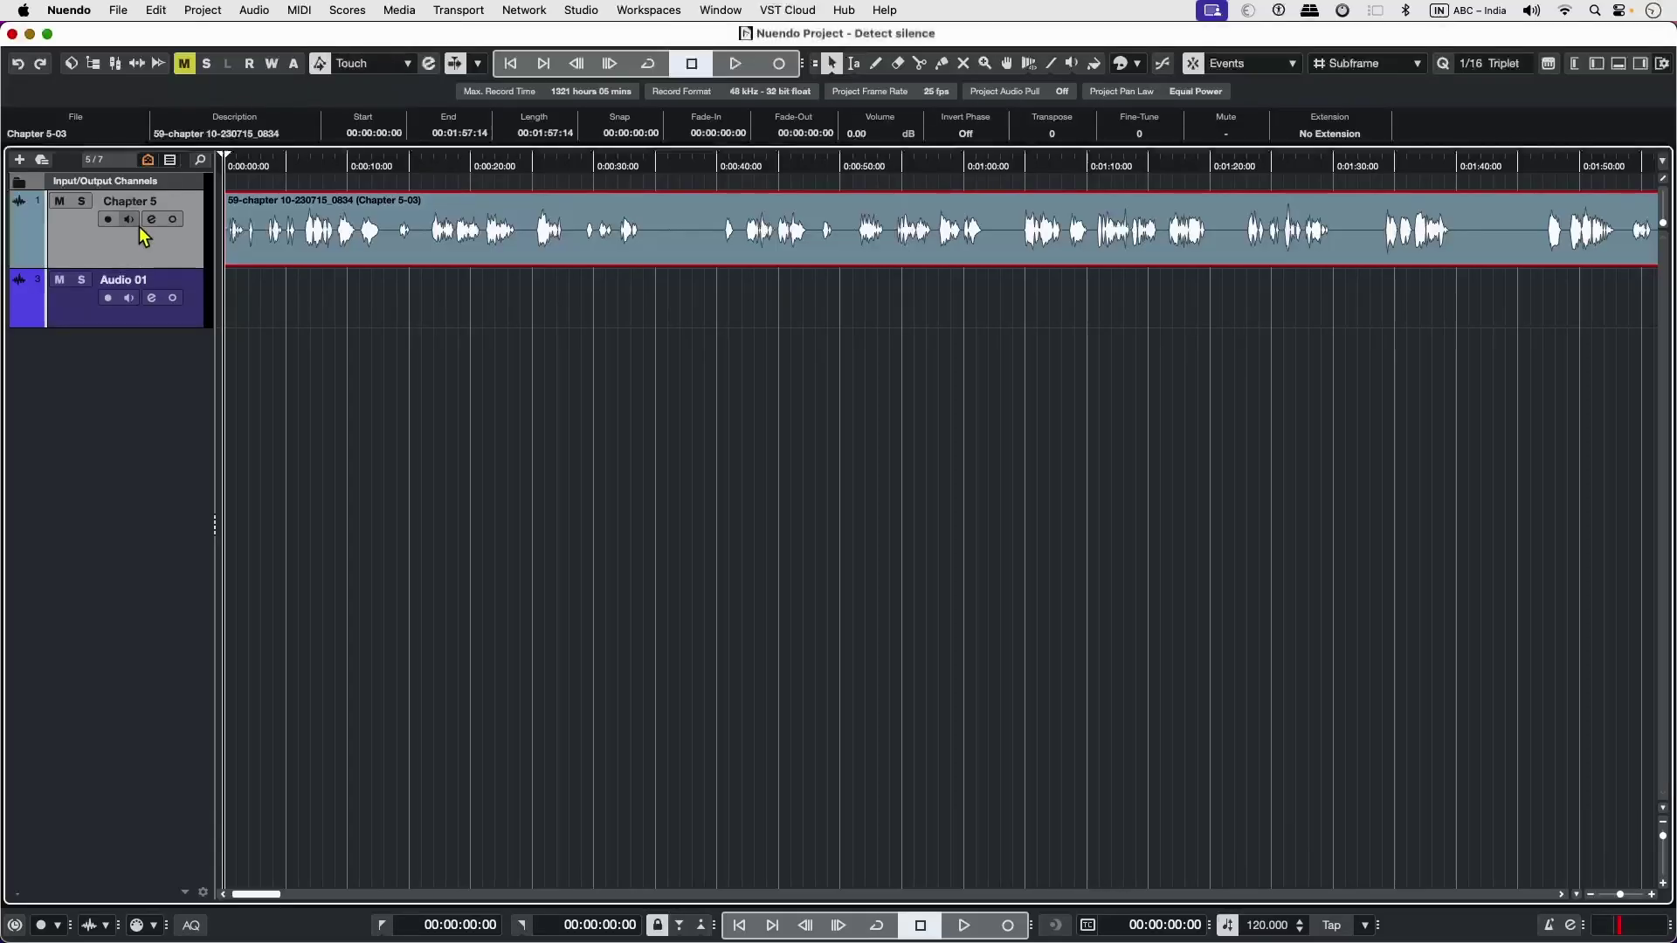
Step: Run Detect Silence on the Chapter 5 event with Dialogue detection, keeping and selecting silent segments, after auditioning a zoomed-in section
{"action": "left_click", "coordinate": [254, 10]}
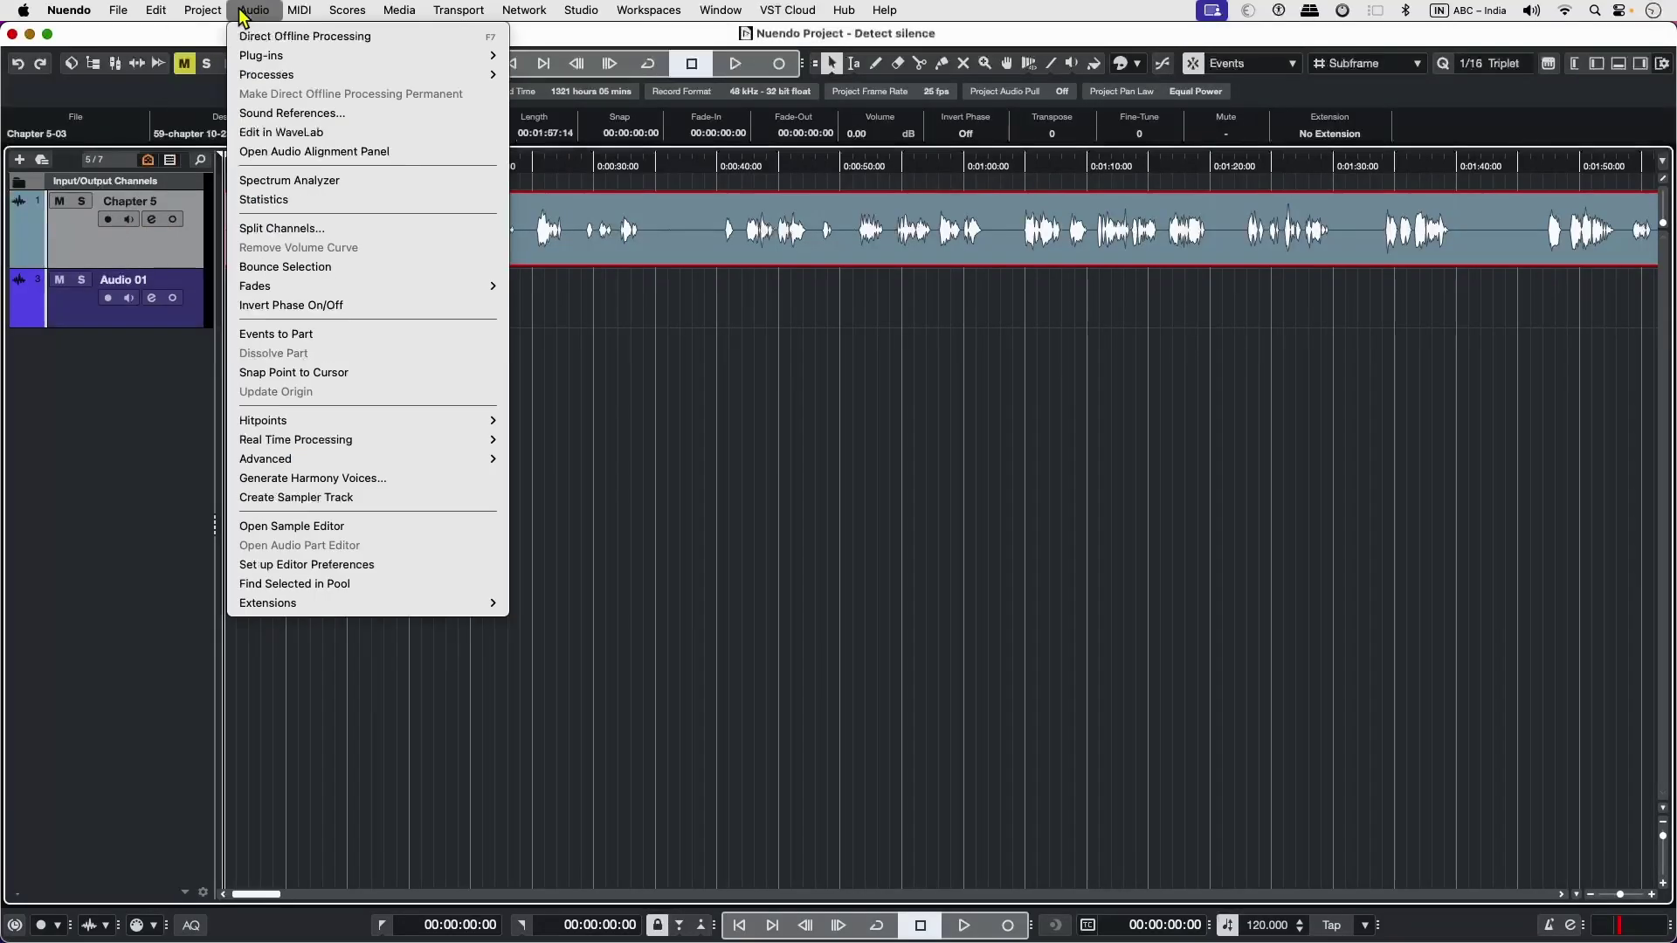
{"action": "left_click", "coordinate": [441, 427]}
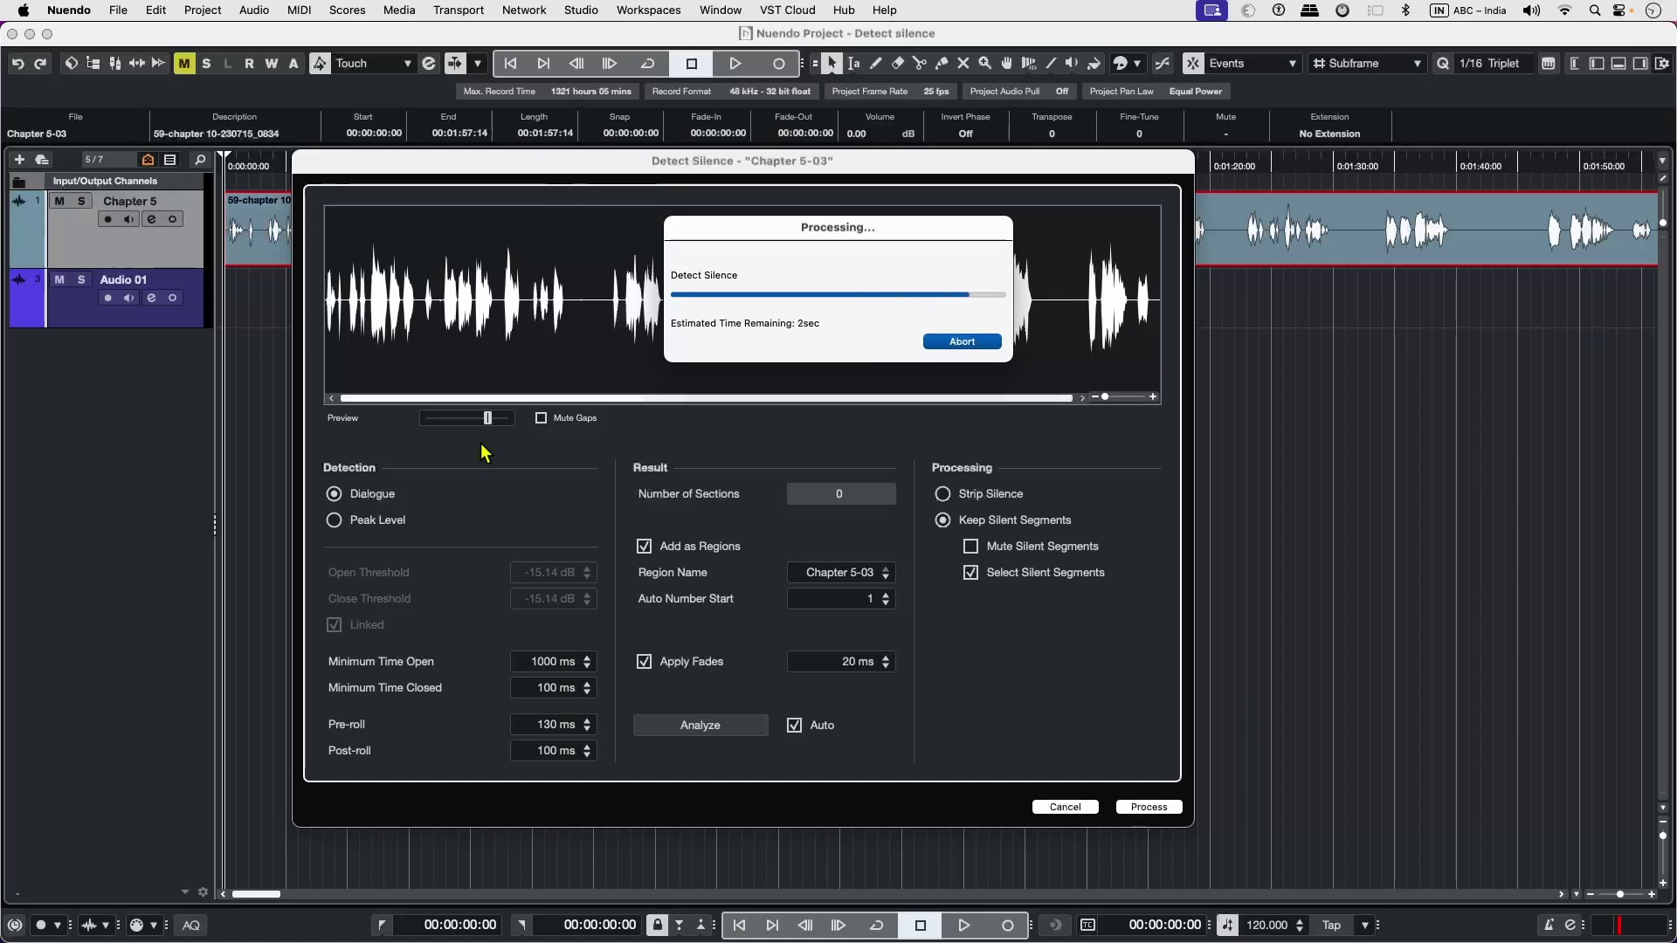
{"action": "left_click_drag", "start_coordinate": [1105, 396], "coordinate": [1143, 398]}
{"action": "left_click_drag", "start_coordinate": [420, 398], "coordinate": [507, 338]}
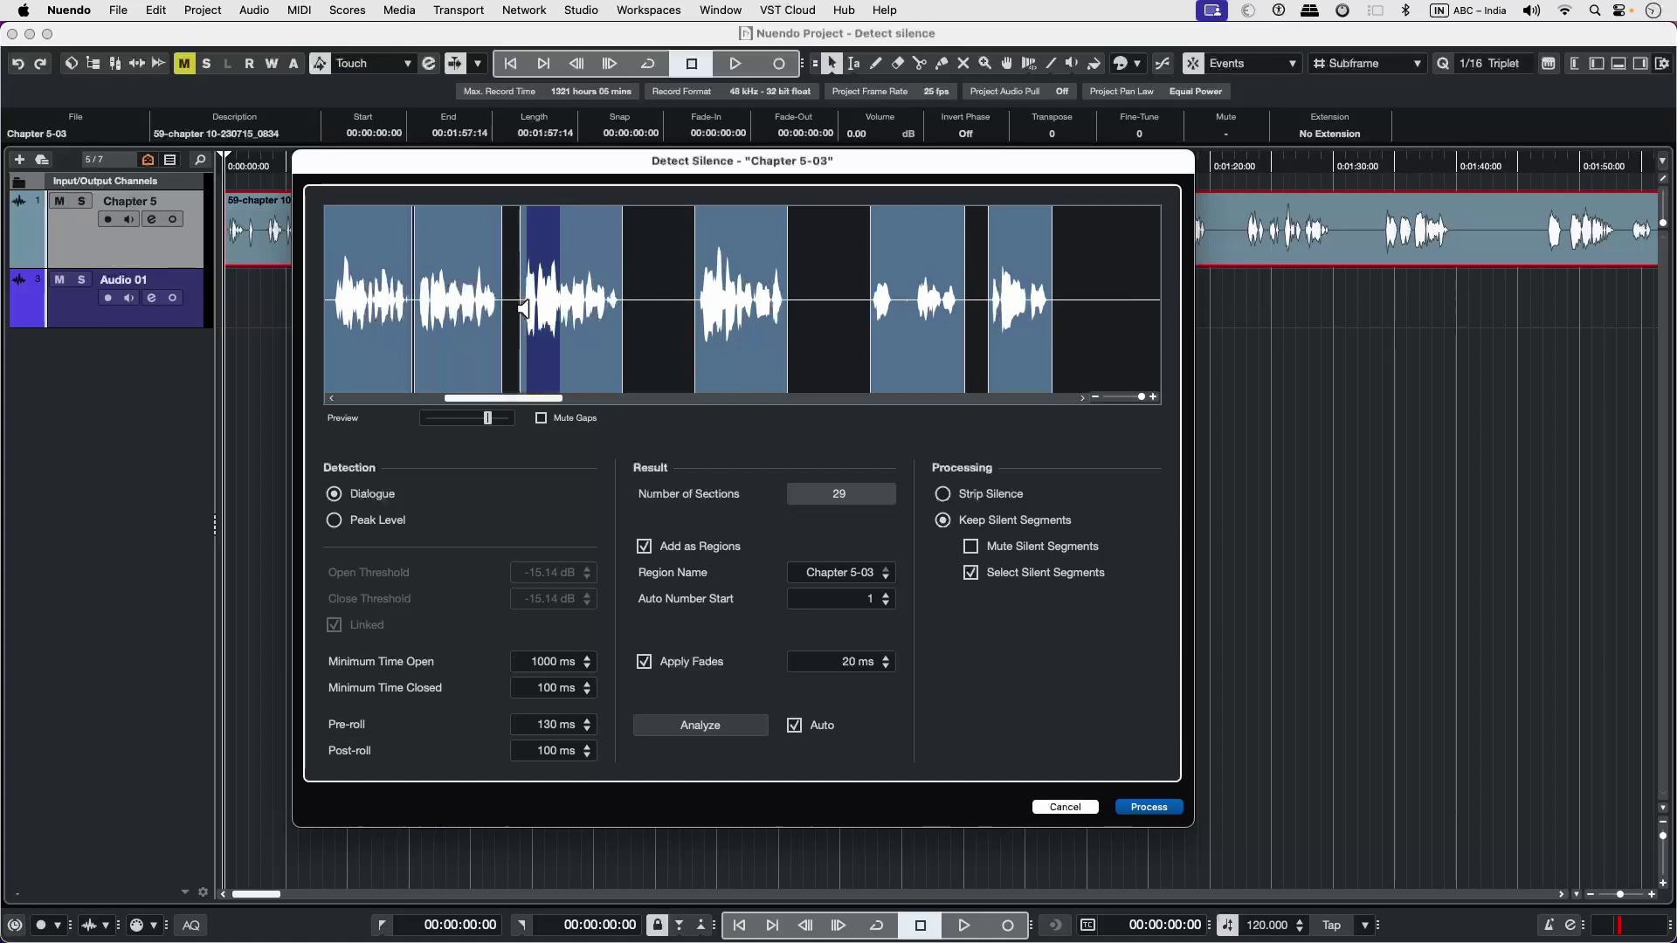
{"action": "left_click", "coordinate": [1148, 807]}
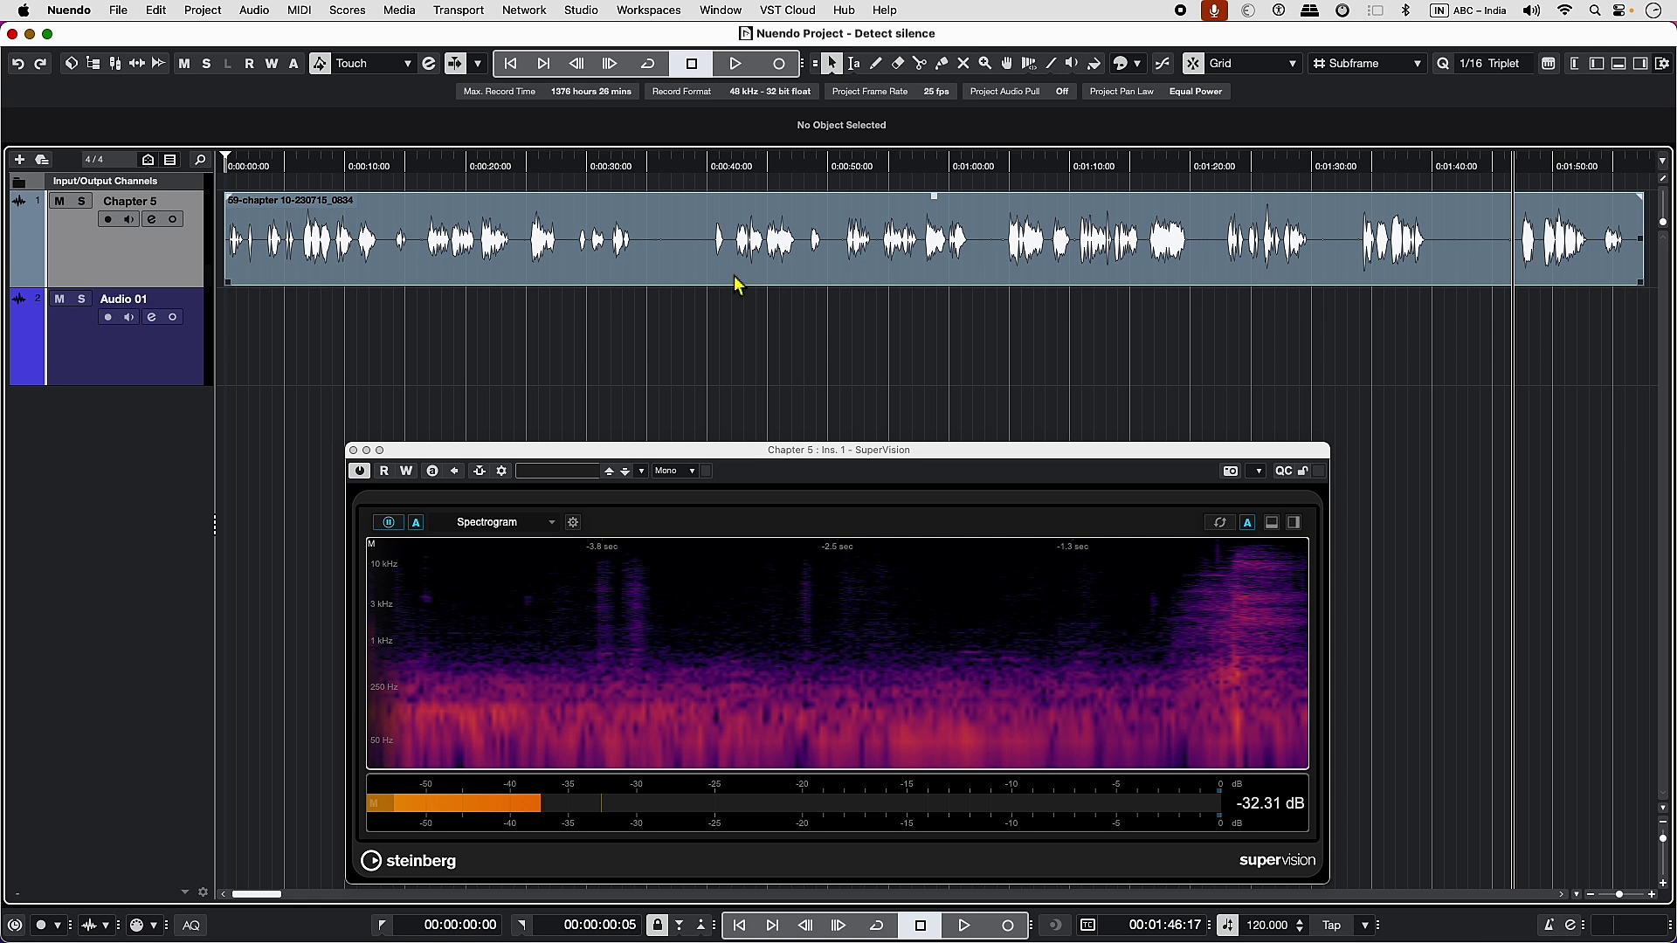
Step: Open Detect Silence for the whole recording on the Chapter 5 track
{"action": "left_click", "coordinate": [684, 280]}
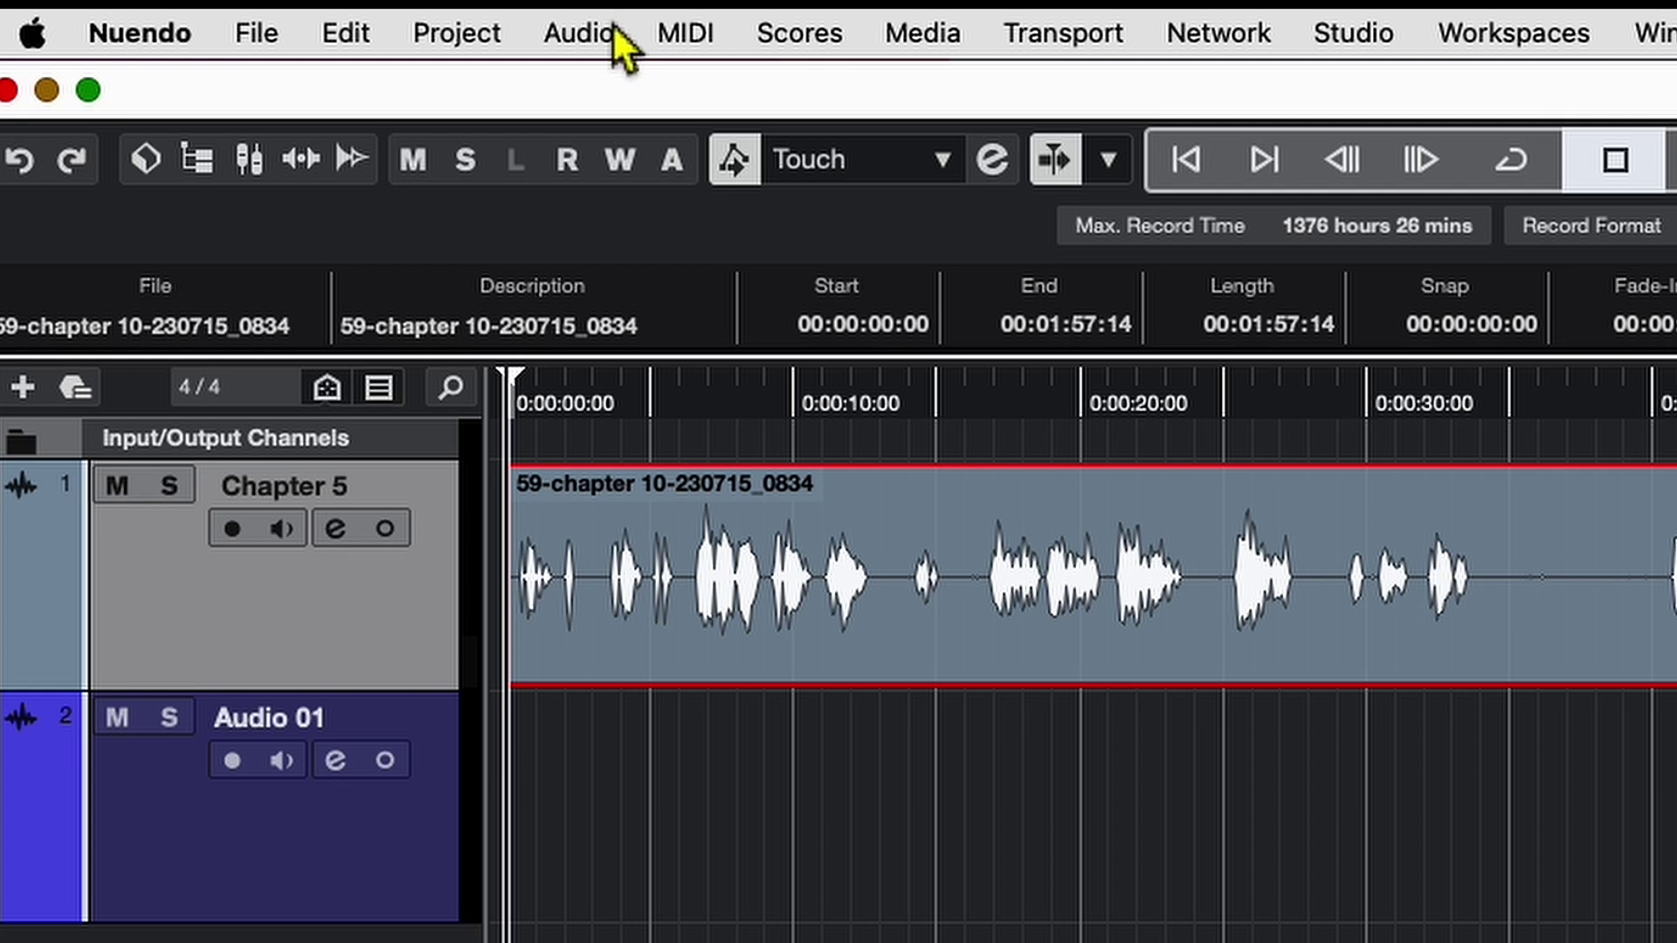
{"action": "left_click", "coordinate": [614, 28]}
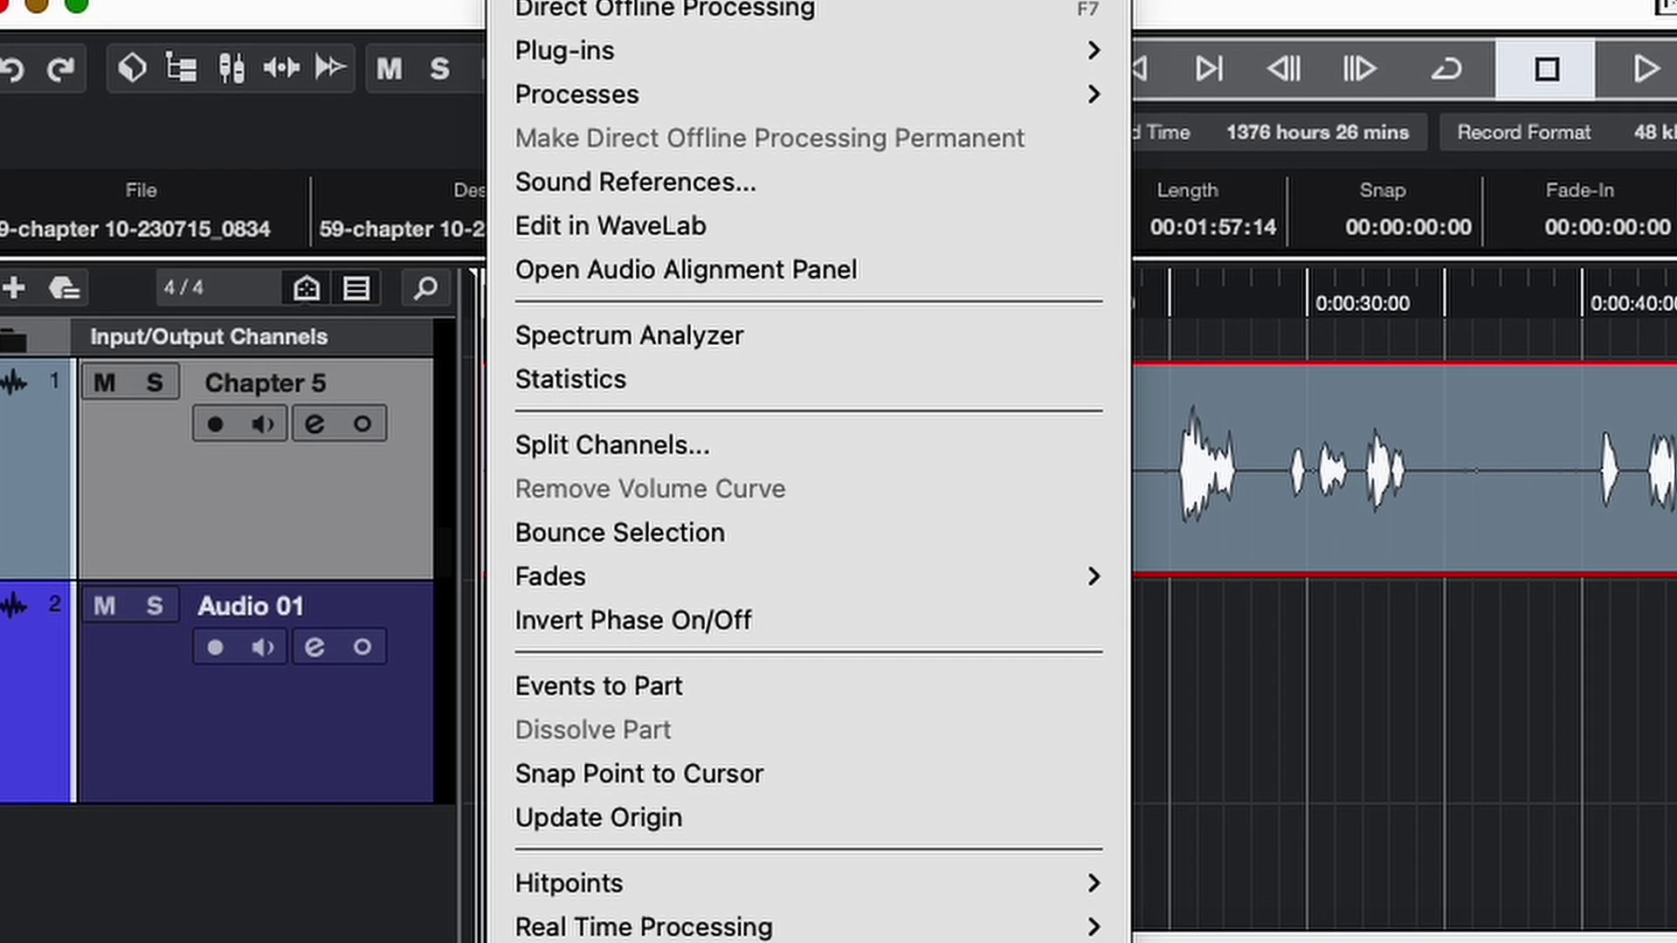
{"action": "mouse_move", "coordinate": [835, 942]}
{"action": "mouse_move", "coordinate": [599, 345]}
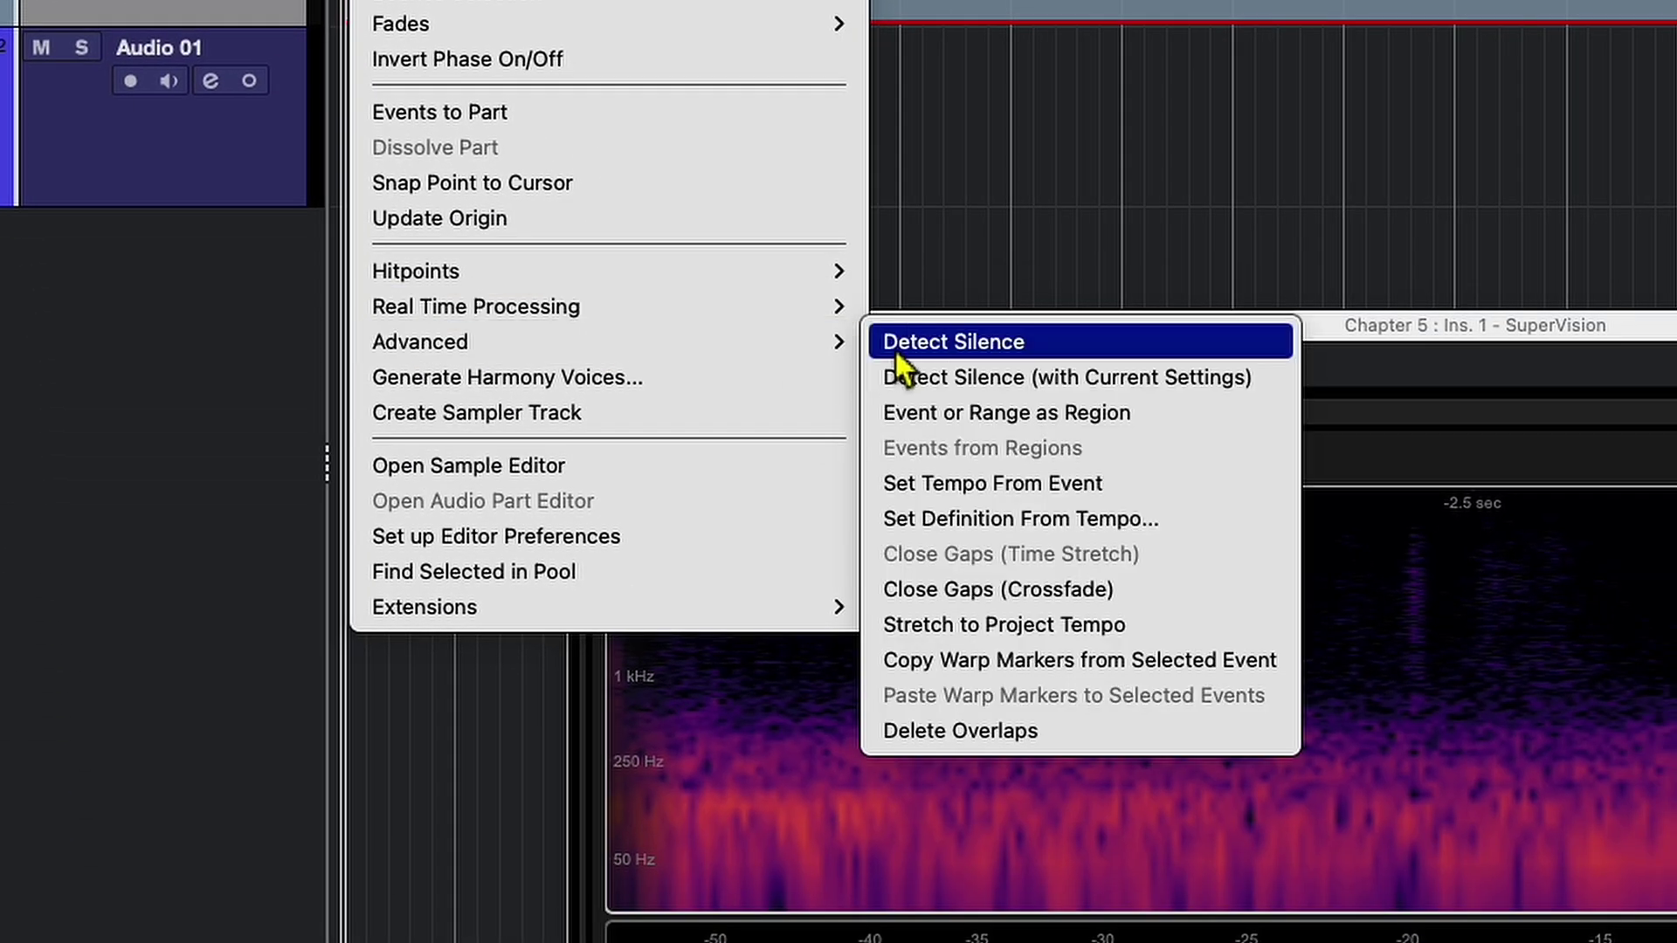
{"action": "left_click", "coordinate": [946, 340]}
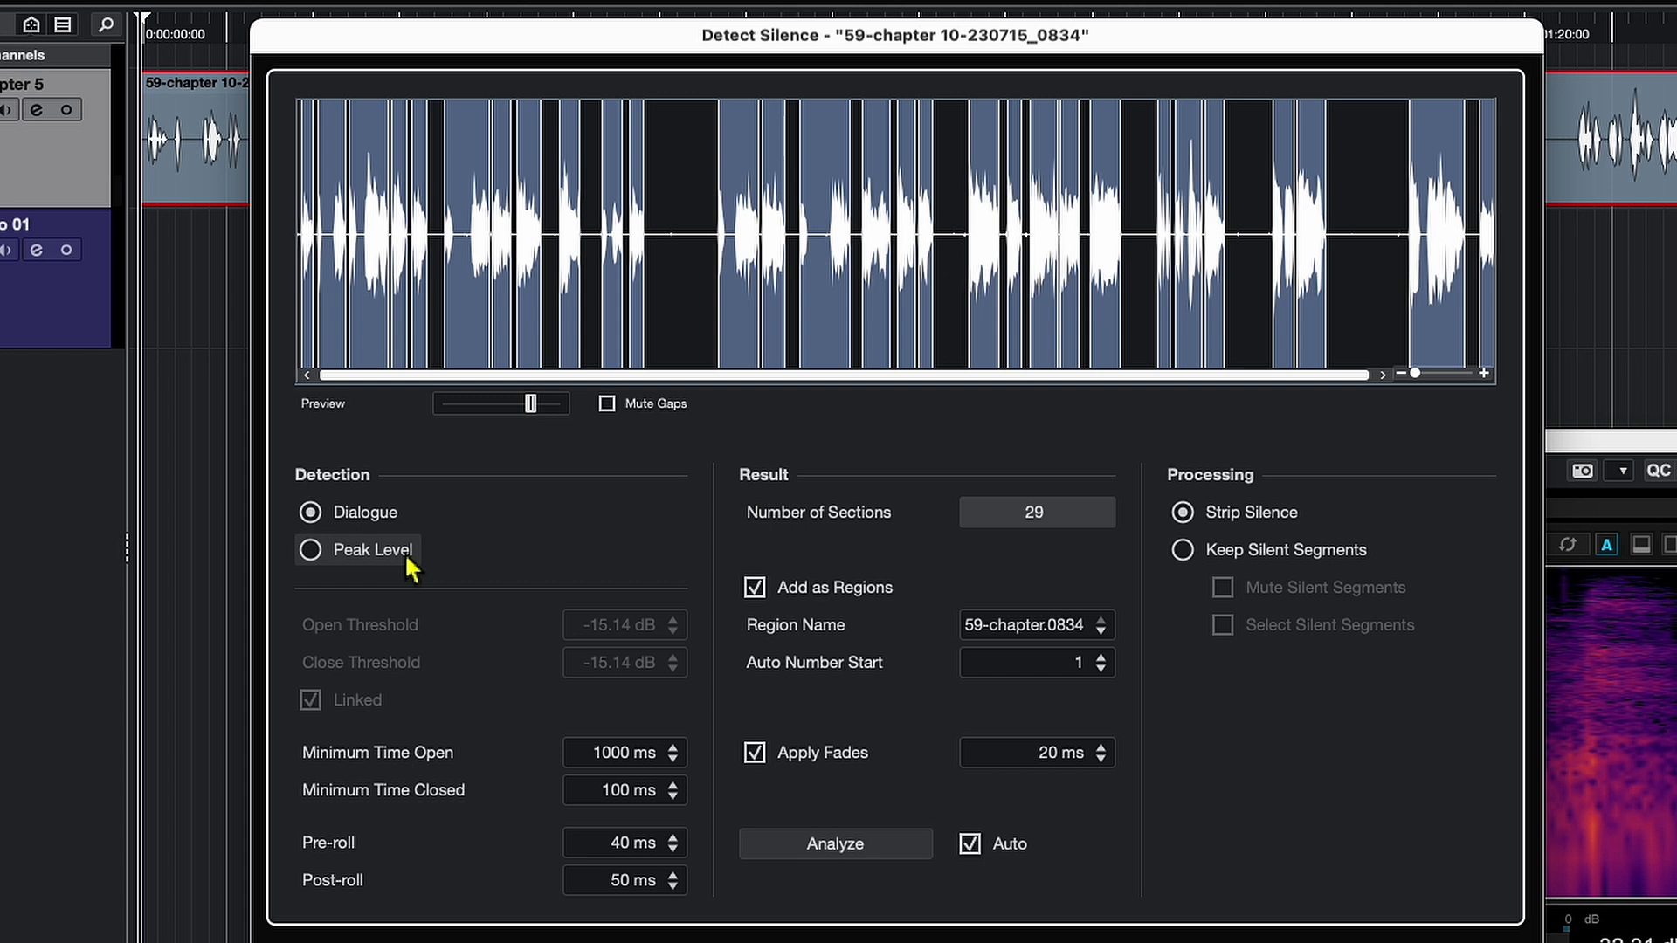
Step: Try the Peak Level detection mode and return to Dialogue detection
{"action": "left_click", "coordinate": [403, 553]}
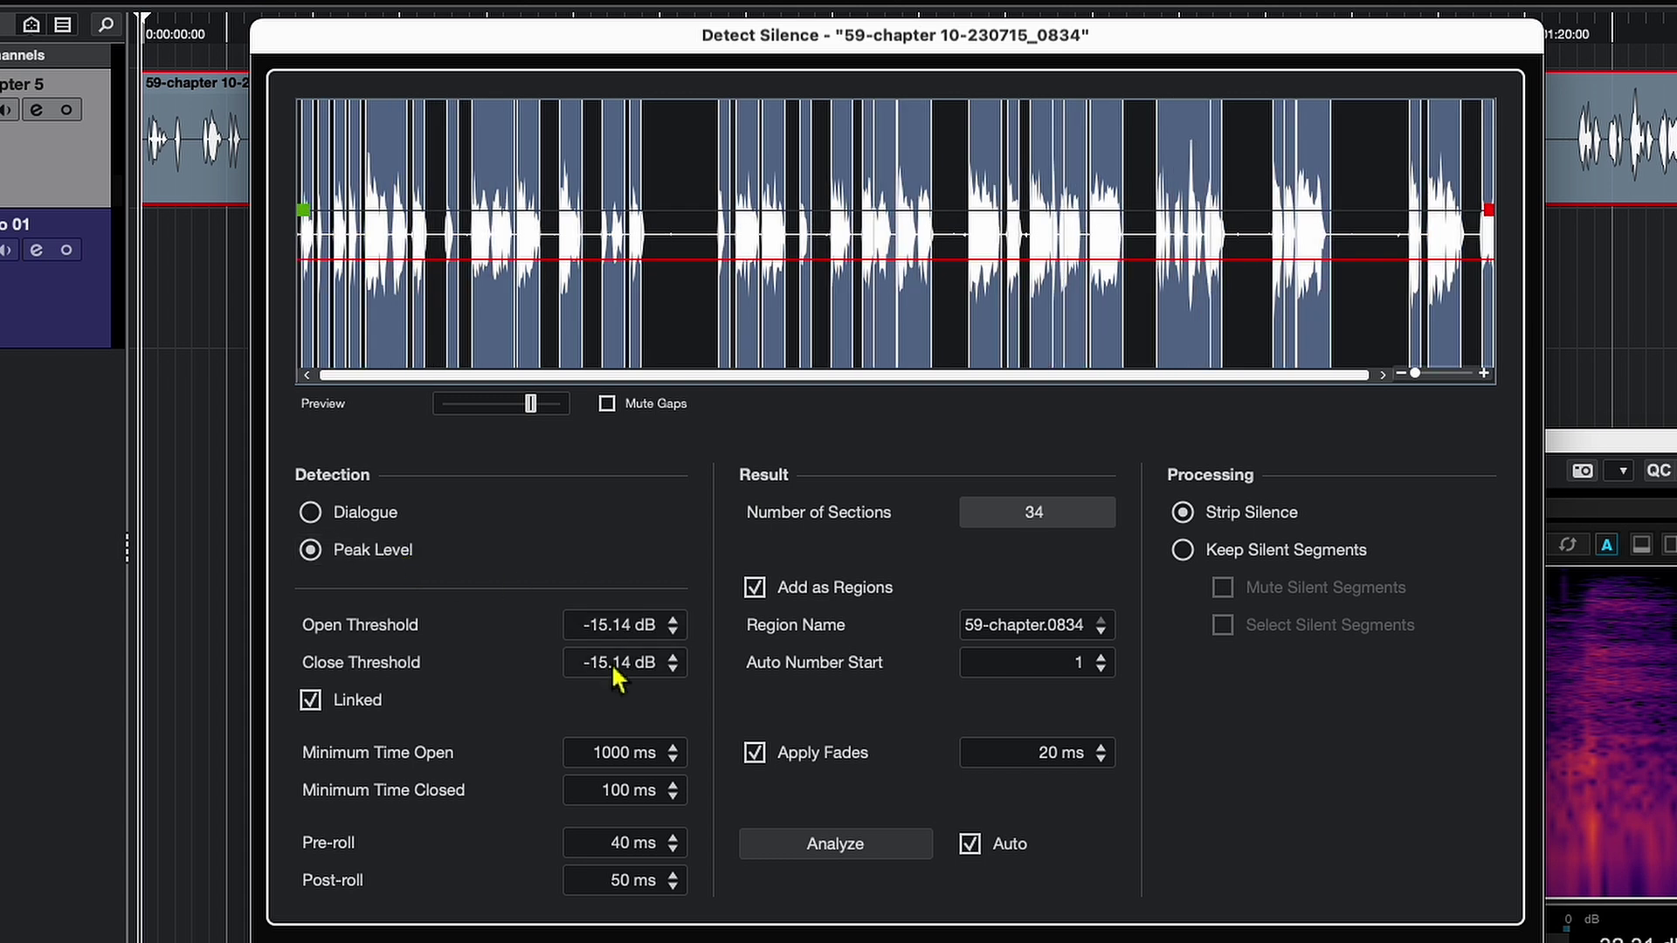
{"action": "mouse_move", "coordinate": [309, 221]}
{"action": "left_mouse_down"}
{"action": "mouse_move", "coordinate": [307, 194]}
{"action": "mouse_move", "coordinate": [310, 209]}
{"action": "left_mouse_up"}
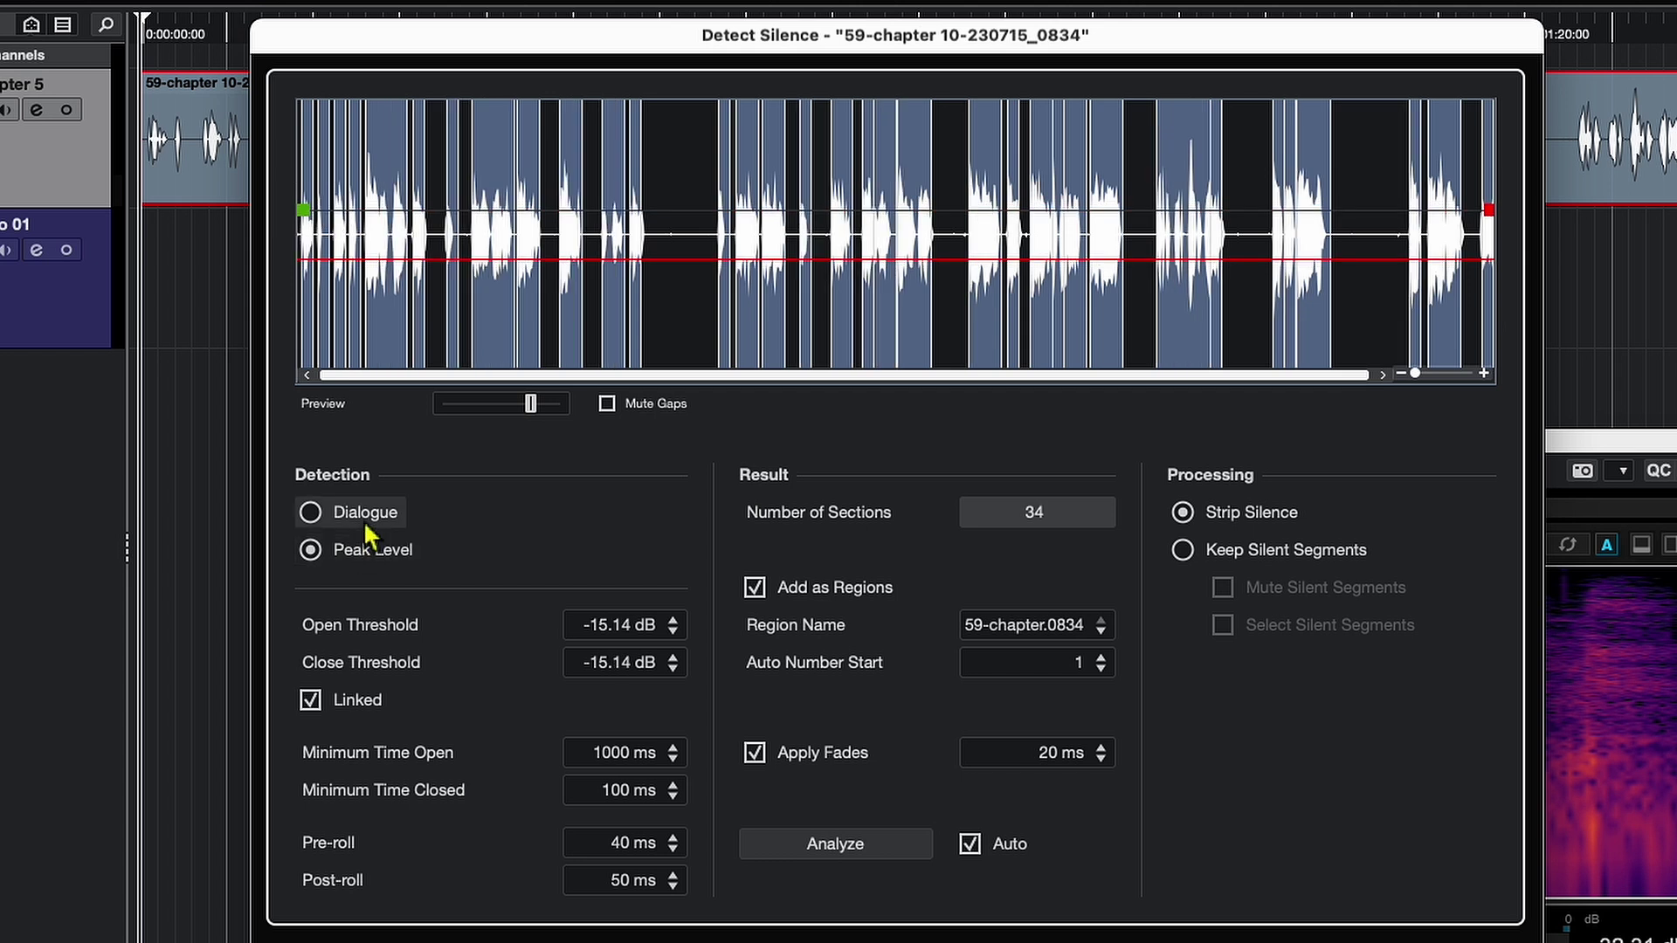
{"action": "left_click", "coordinate": [311, 512]}
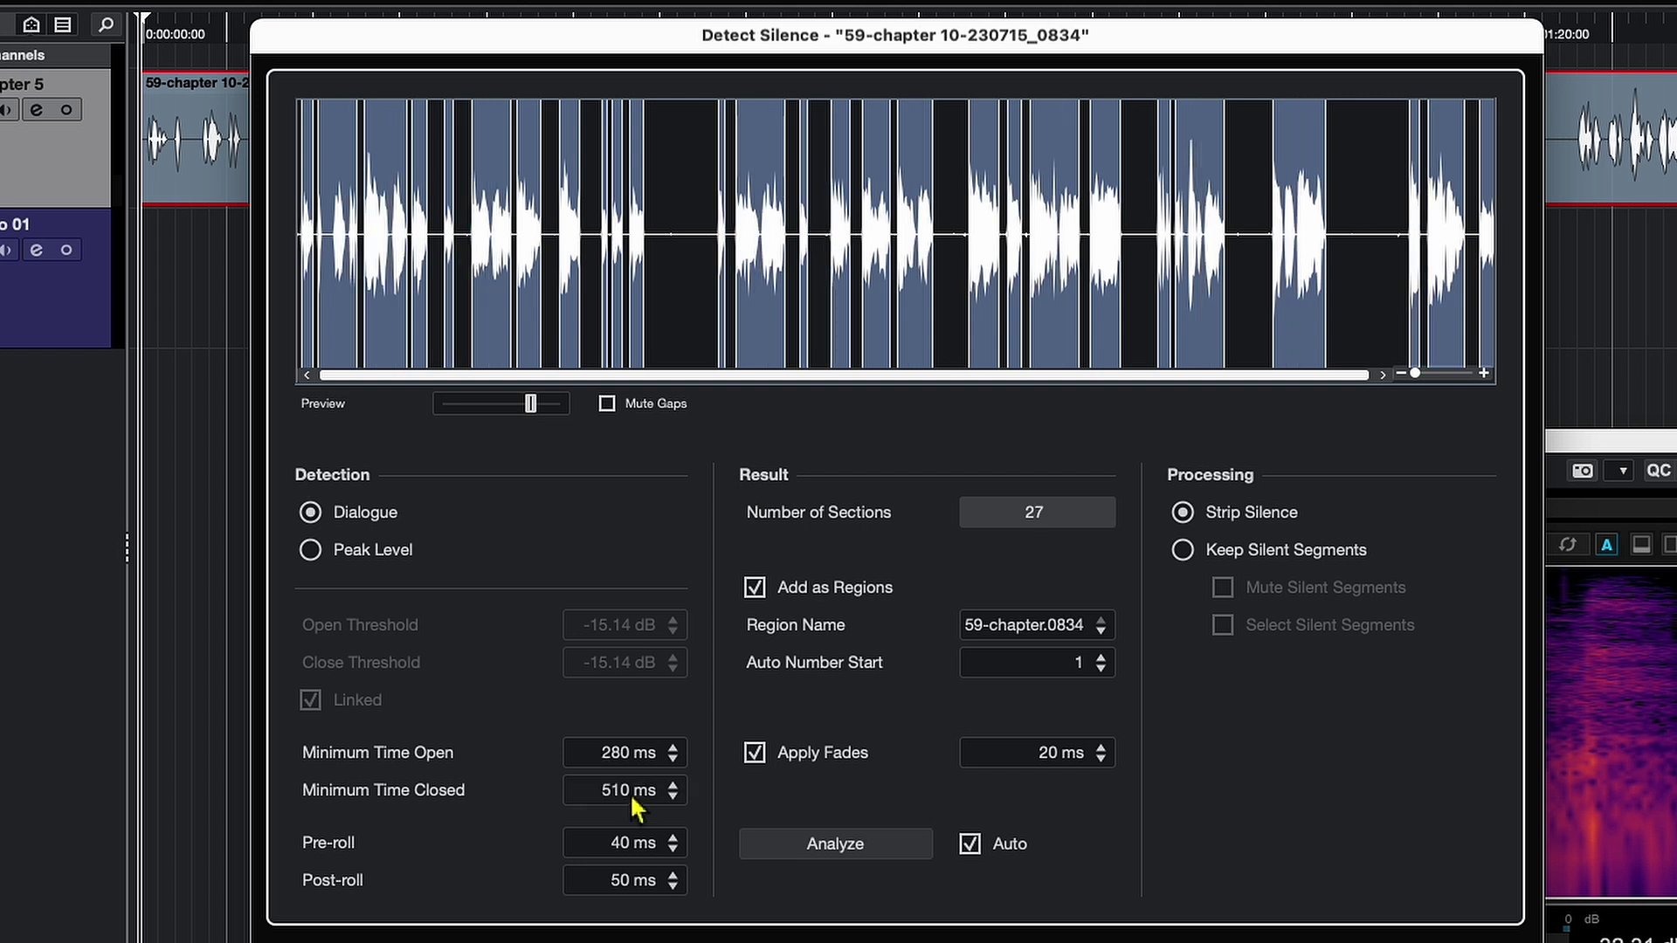
Step: Try different minimum times, ending with Minimum Time Open at 1000 ms and Minimum Time Closed at 100 ms
{"action": "left_click_drag", "start_coordinate": [633, 791], "coordinate": [637, 693]}
{"action": "left_click_drag", "start_coordinate": [630, 802], "coordinate": [703, 887]}
{"action": "left_click", "coordinate": [861, 853]}
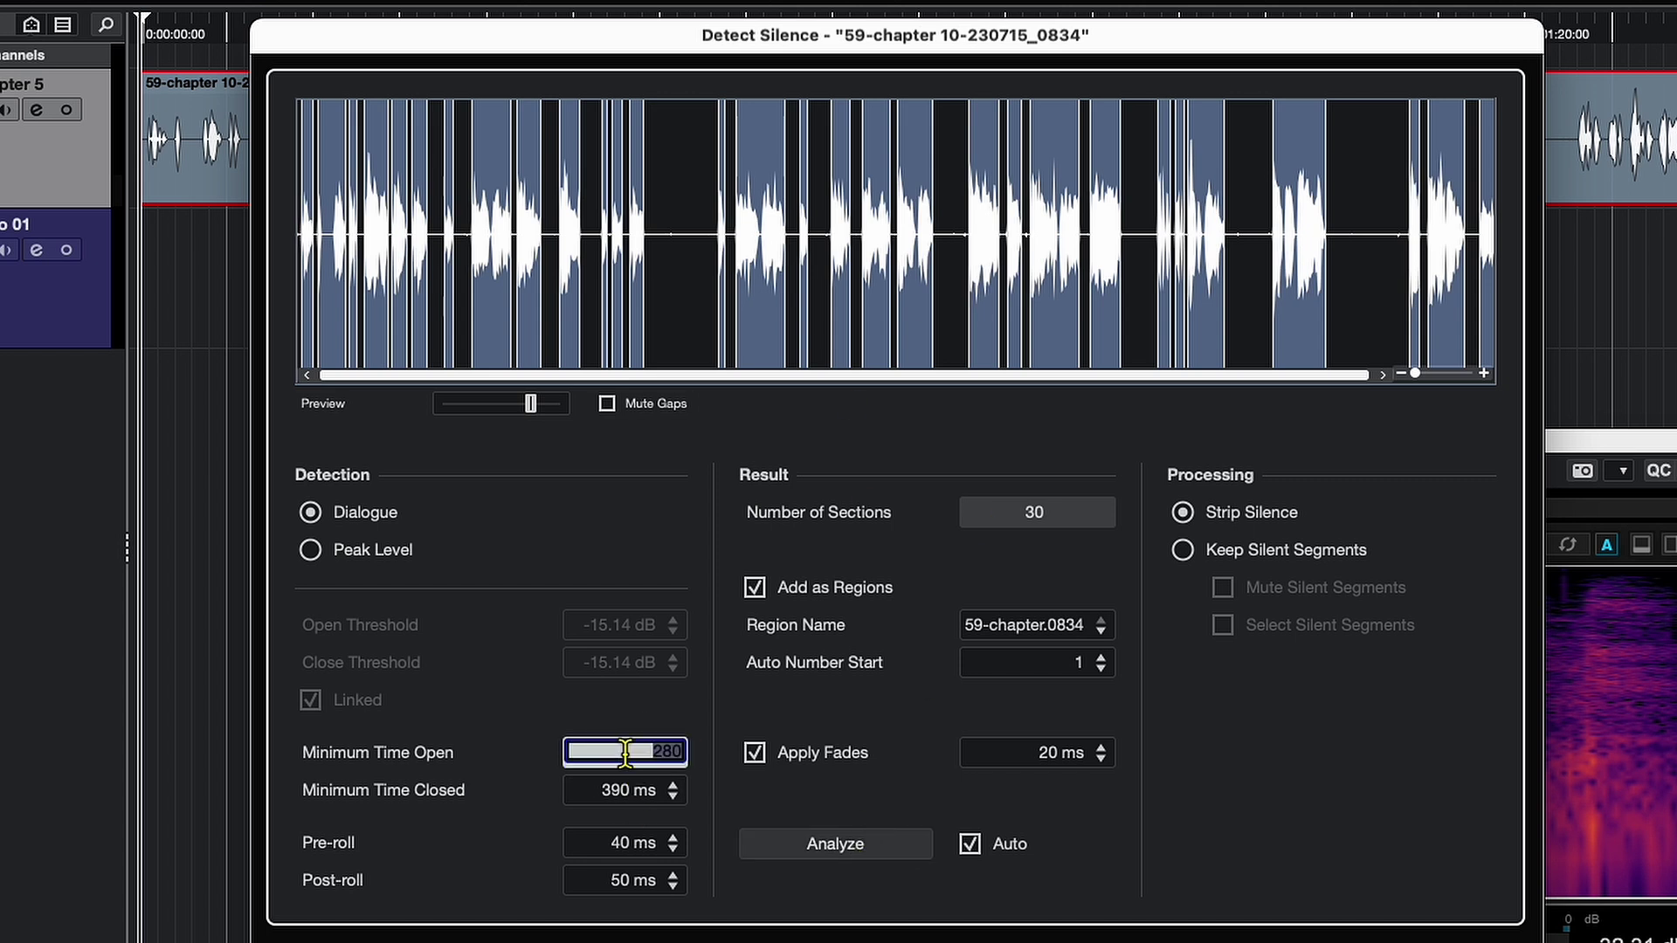
{"action": "double_click", "coordinate": [617, 788]}
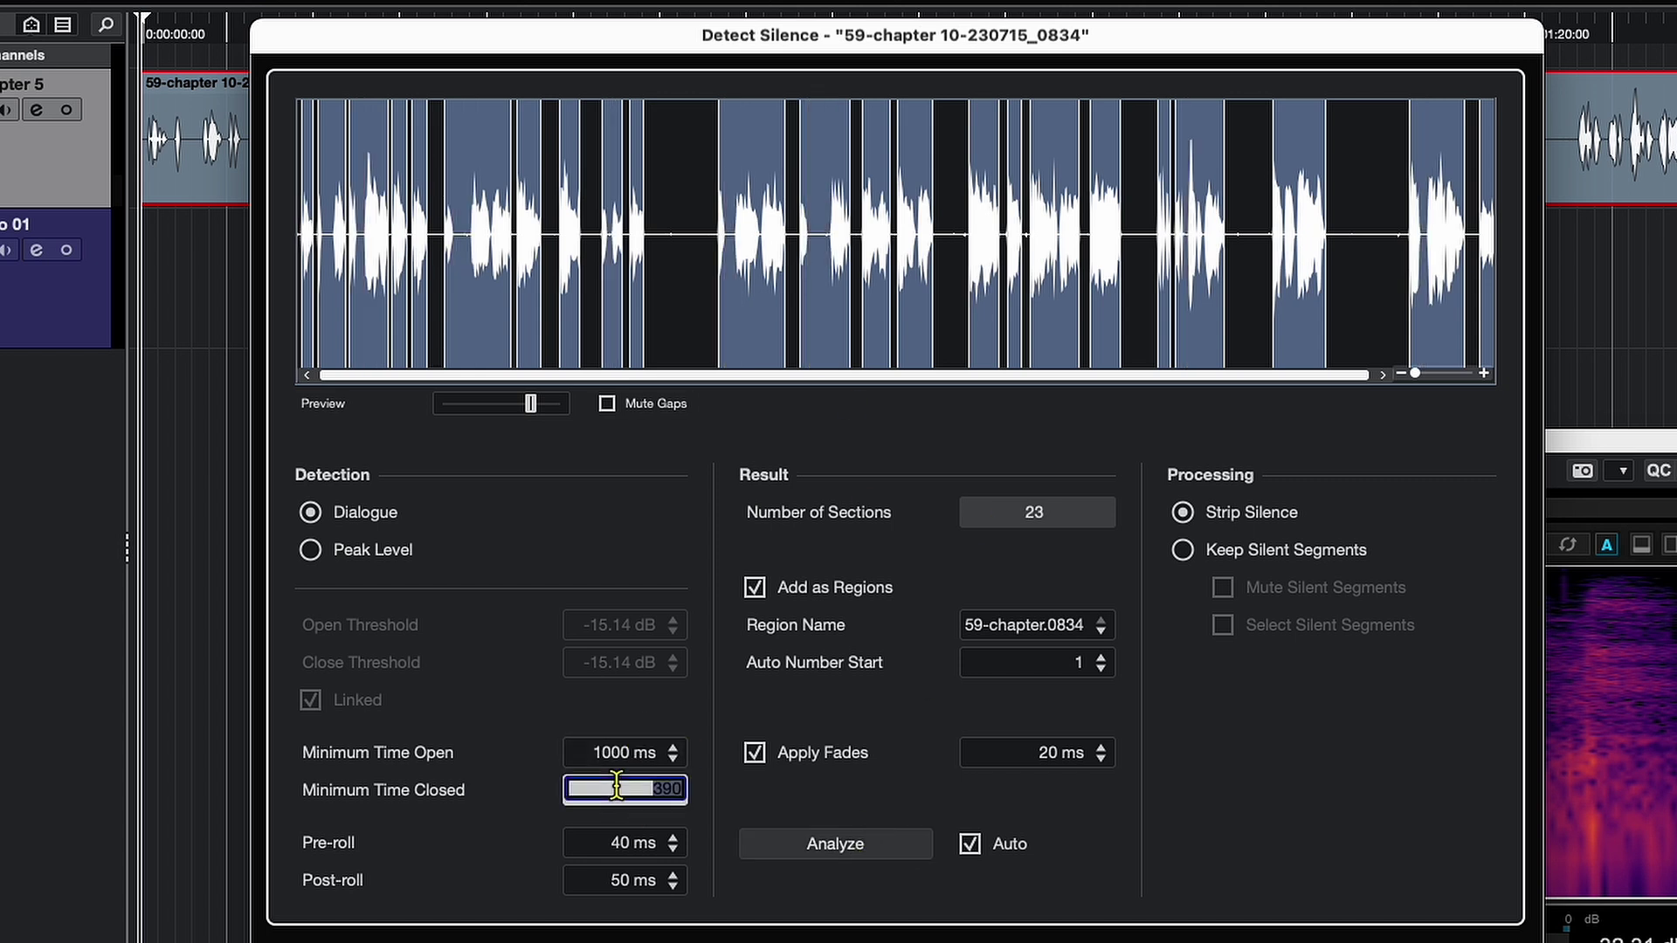
{"action": "type", "text": "100"}
{"action": "key", "text": "Return"}
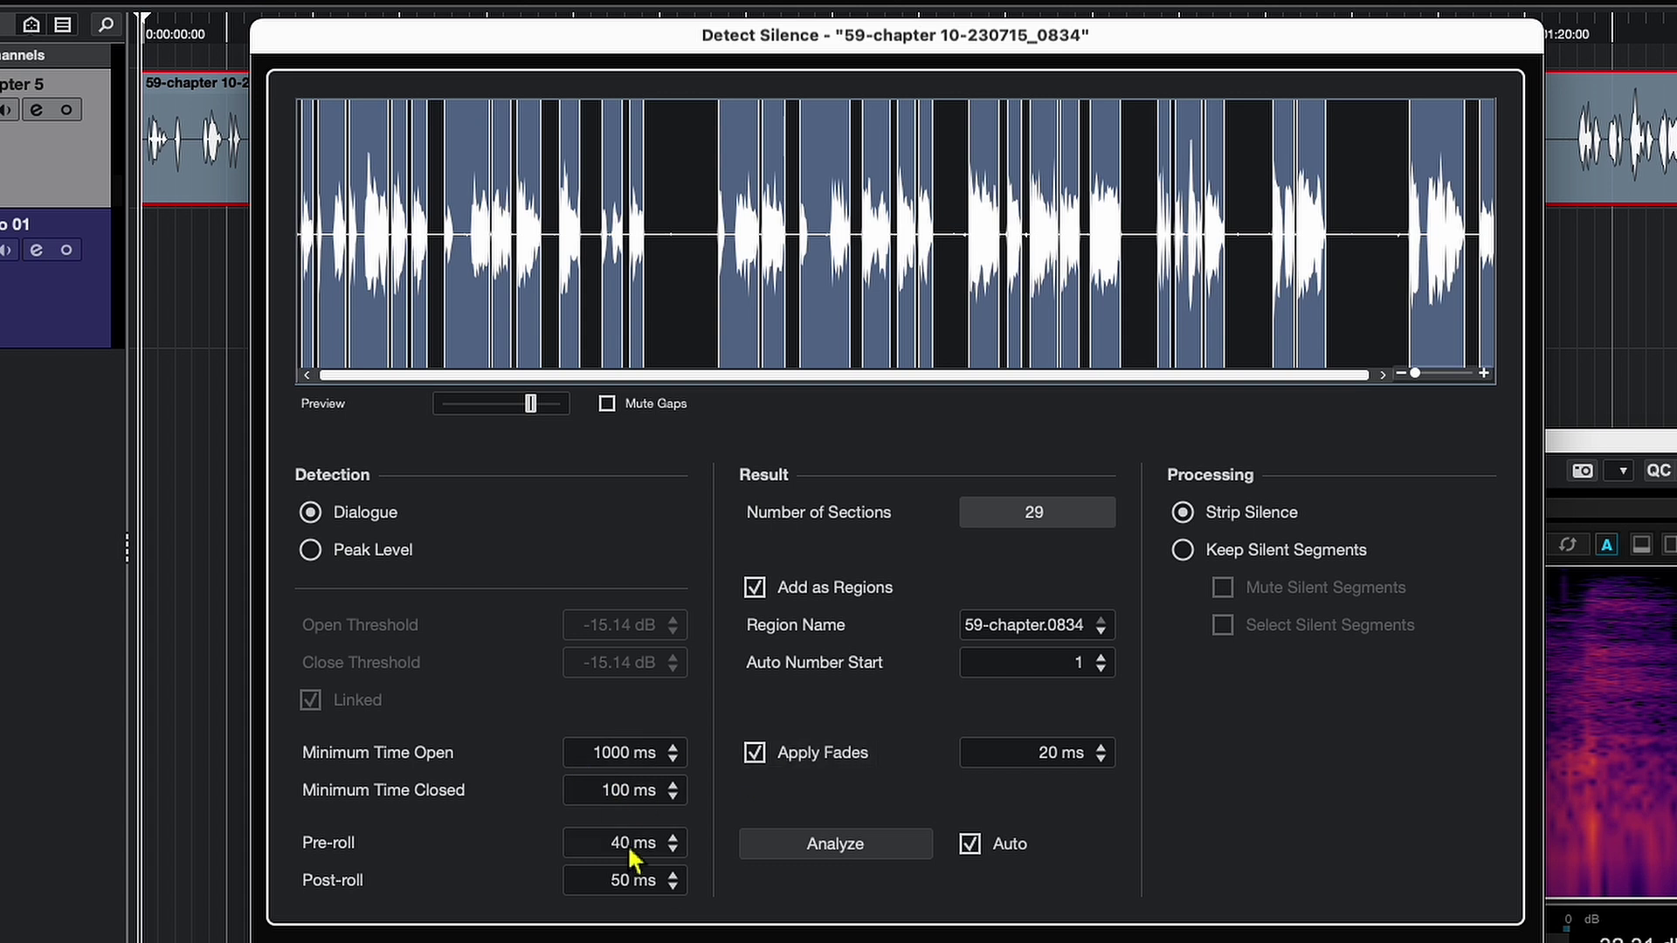
Step: Turn off automatic analysis and set the pre-roll to 130 ms
{"action": "left_click", "coordinate": [970, 843]}
{"action": "left_click_drag", "start_coordinate": [1415, 373], "coordinate": [1472, 373]}
{"action": "left_click_drag", "start_coordinate": [494, 375], "coordinate": [834, 404]}
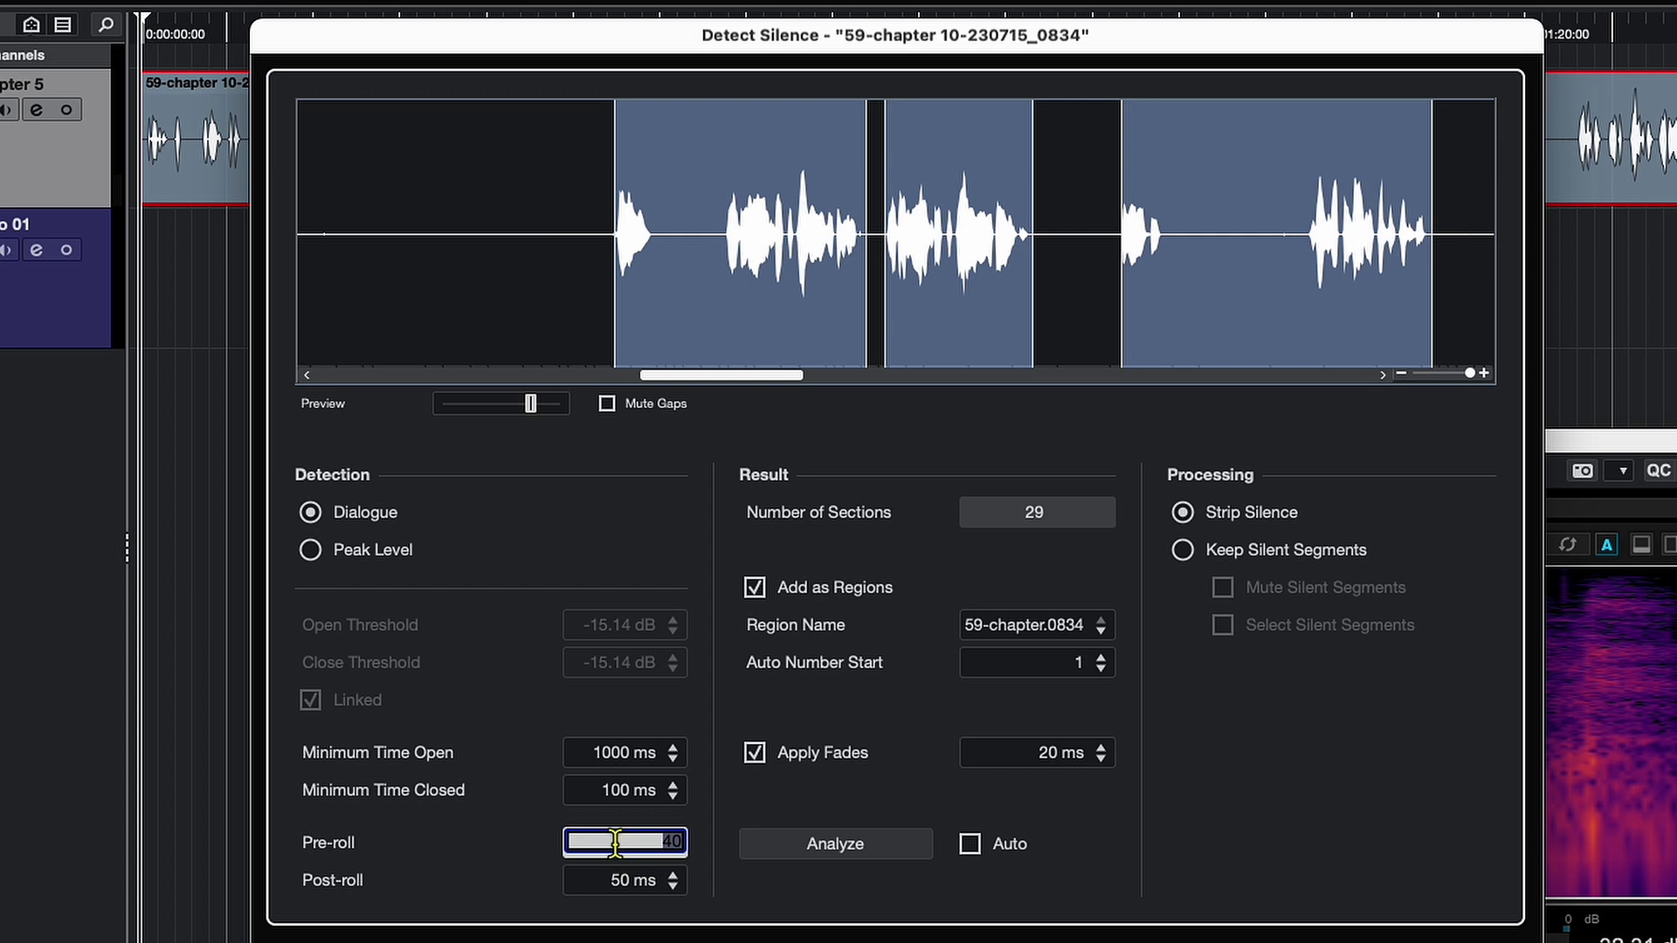
{"action": "type", "text": "13"}
{"action": "key", "text": "Return"}
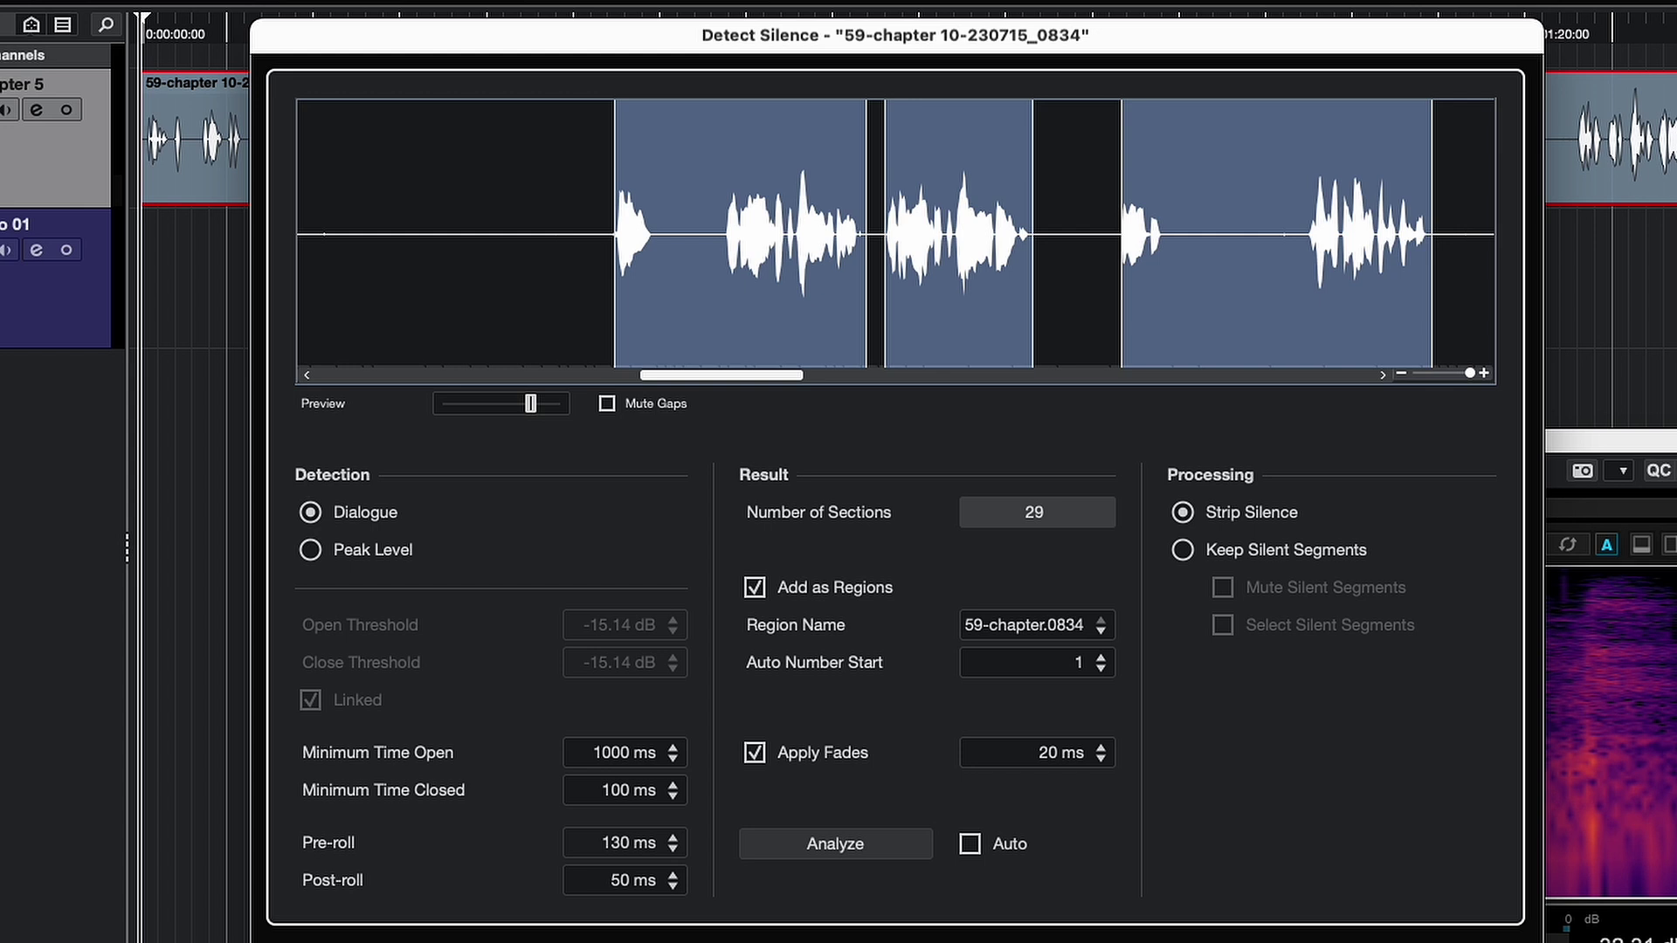
Step: Set the post-roll to 100 ms and analyze the recording again with the new settings
{"action": "left_click", "coordinate": [631, 877]}
{"action": "type", "text": "100"}
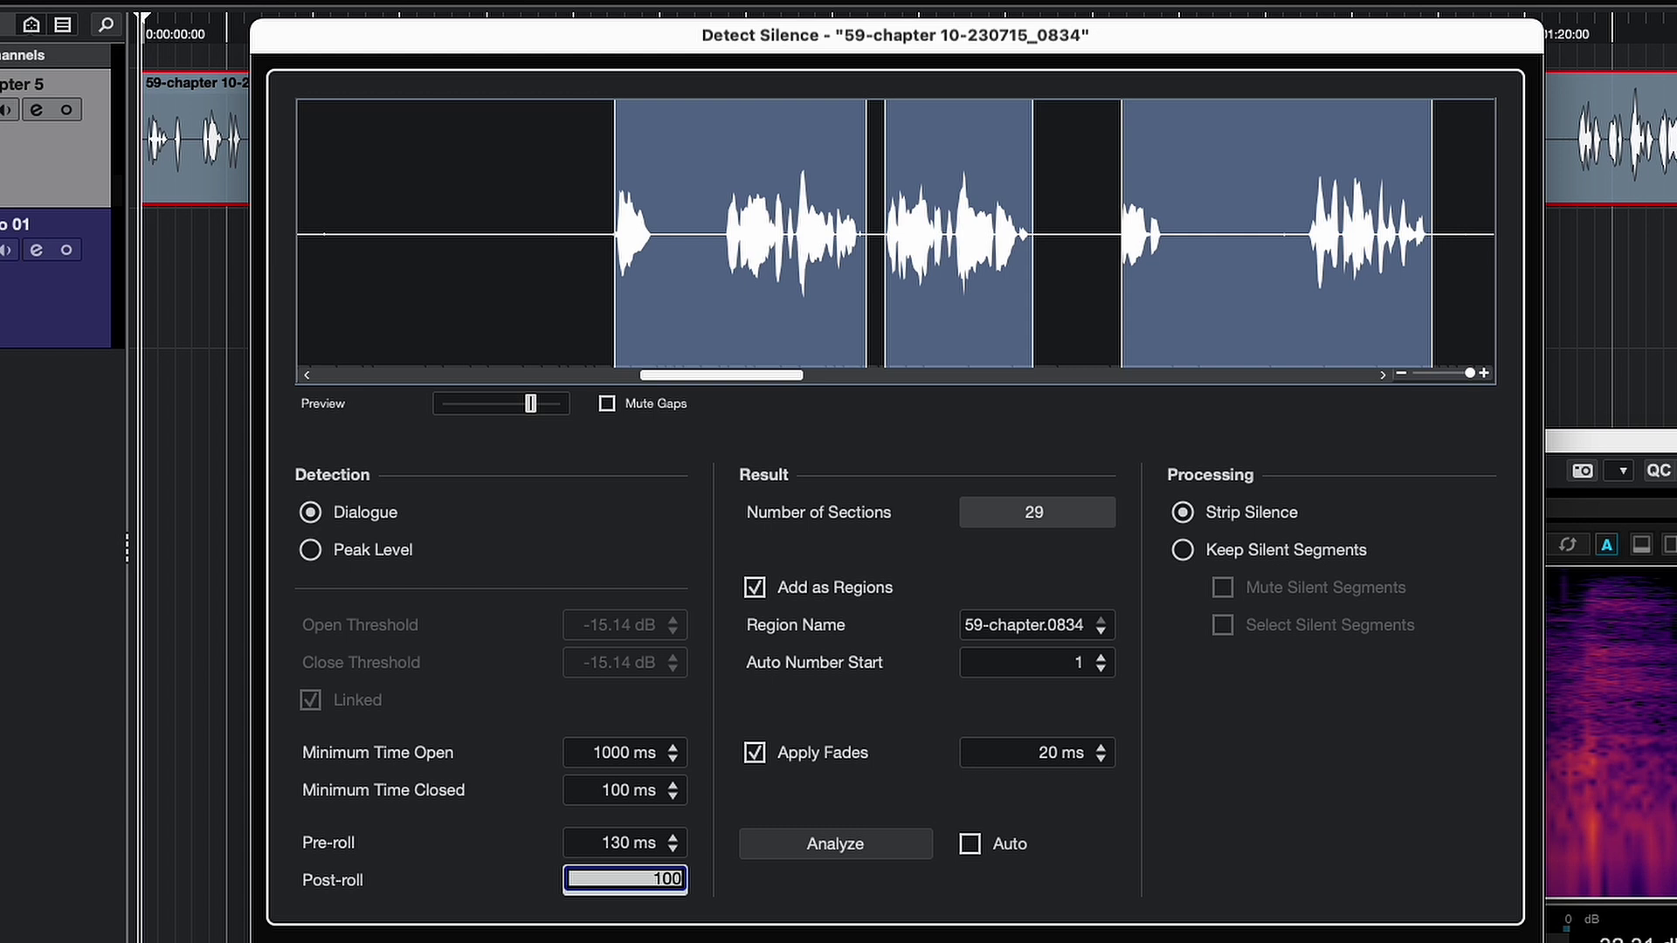
{"action": "key", "text": "Return"}
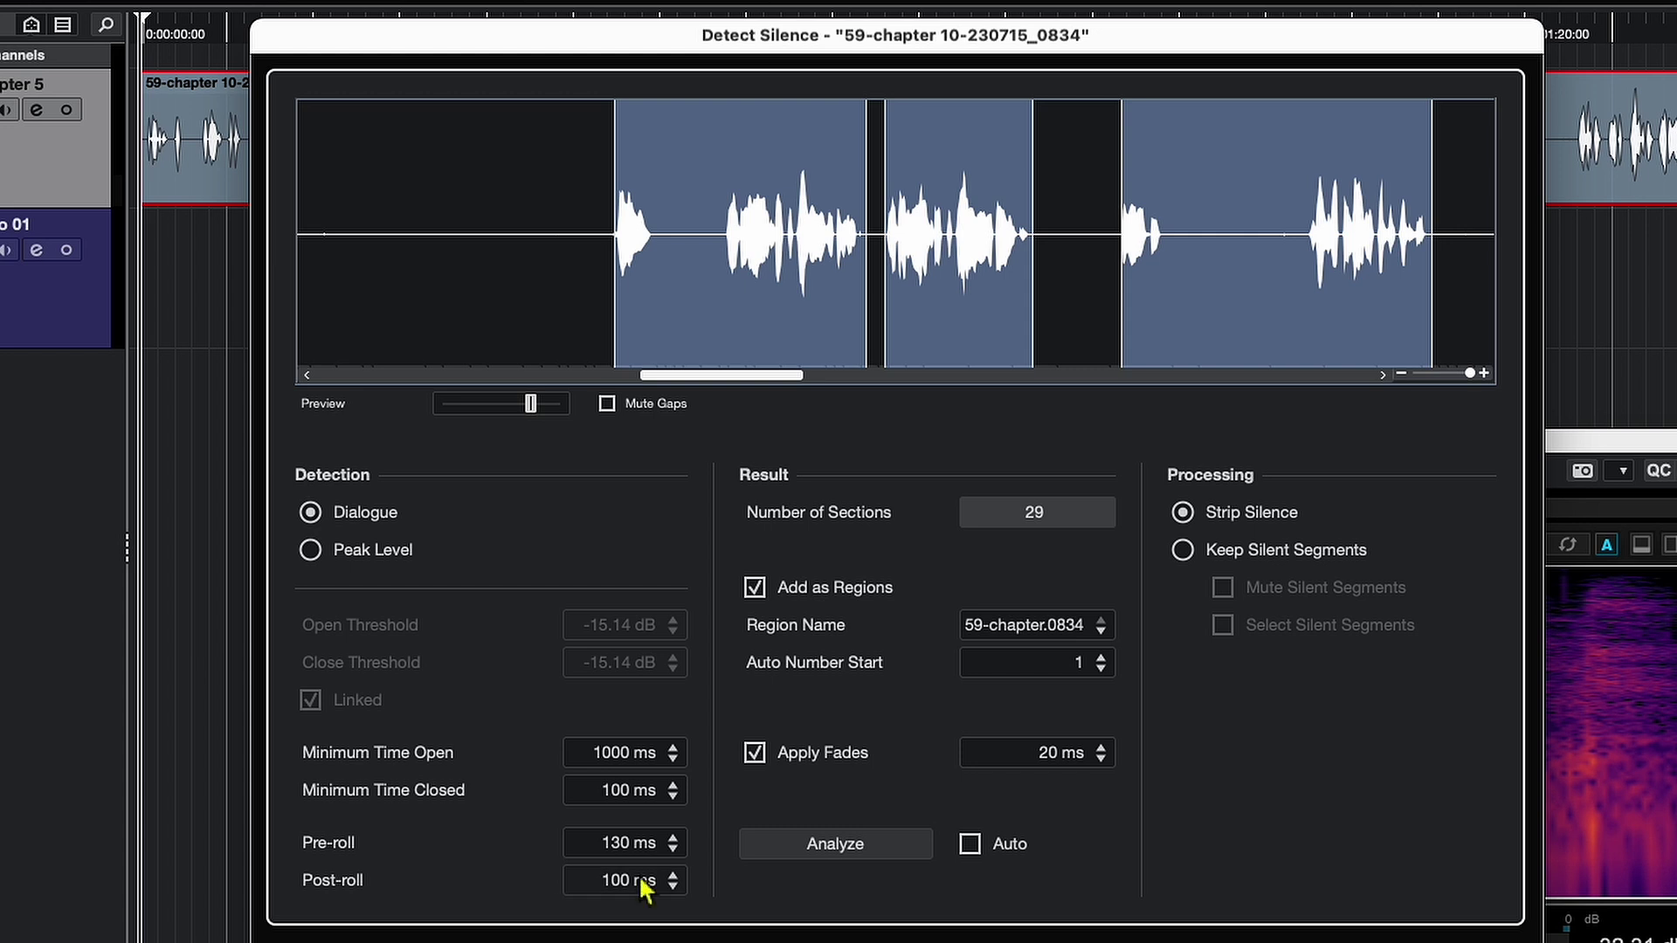
{"action": "left_click", "coordinate": [835, 843]}
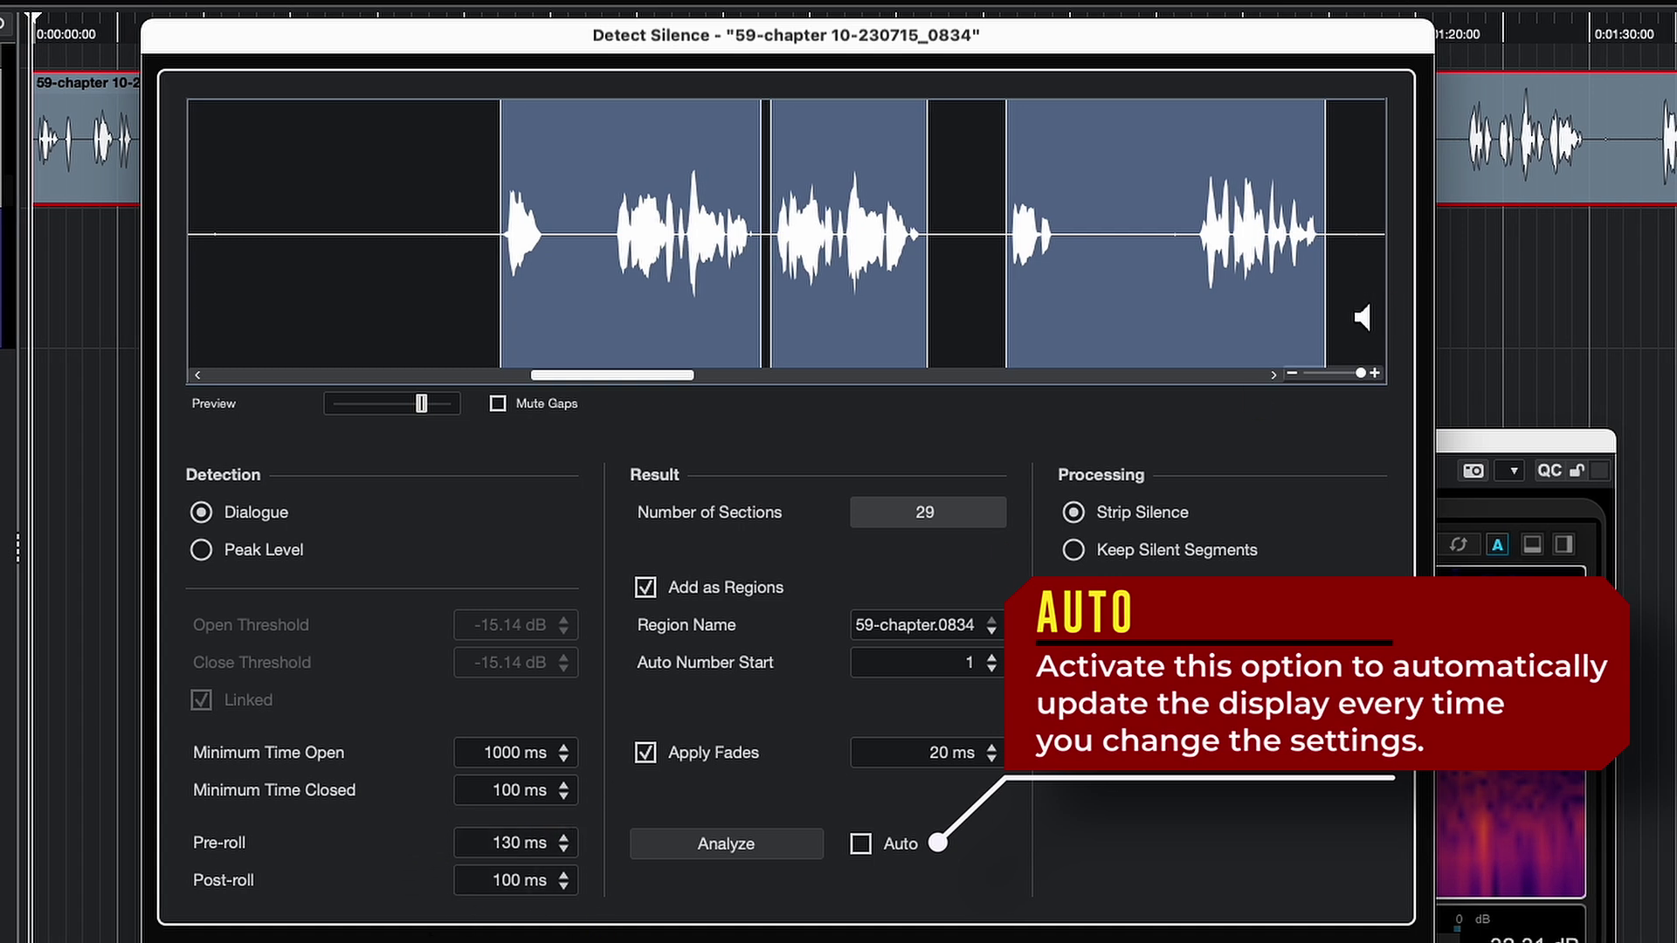
{"action": "left_click_drag", "start_coordinate": [1366, 376], "coordinate": [1415, 373]}
{"action": "left_click", "coordinate": [970, 843]}
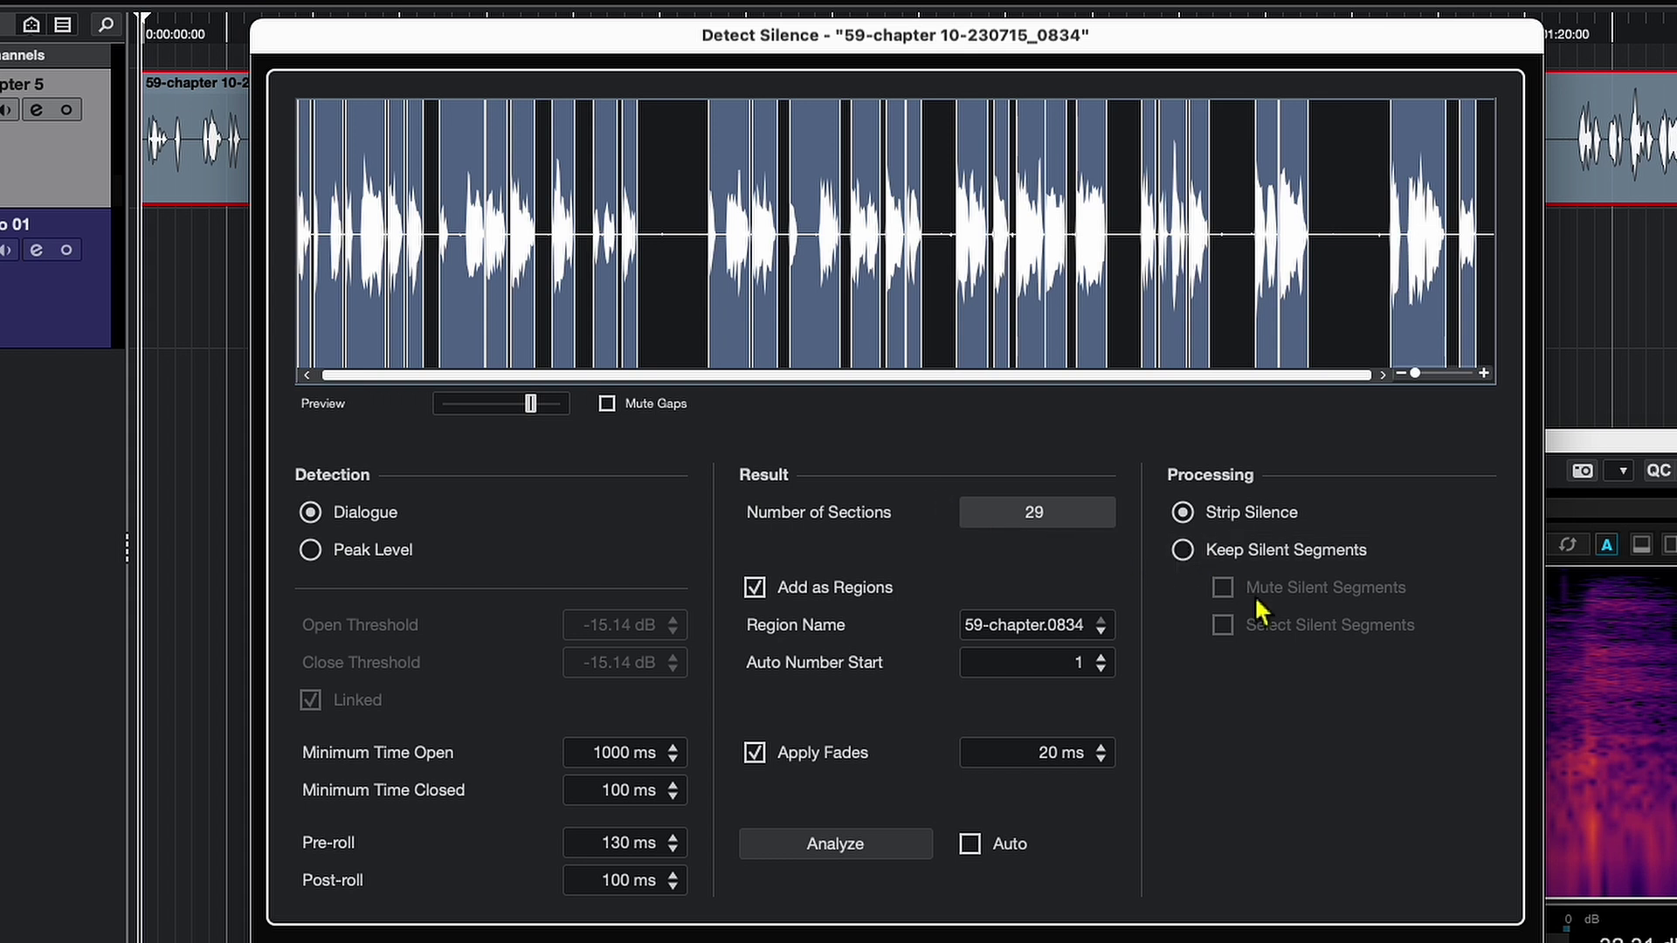
Step: Process the recording with silent segments kept and selected, and move those segments down to the Audio 01 track
{"action": "left_click", "coordinate": [1207, 554]}
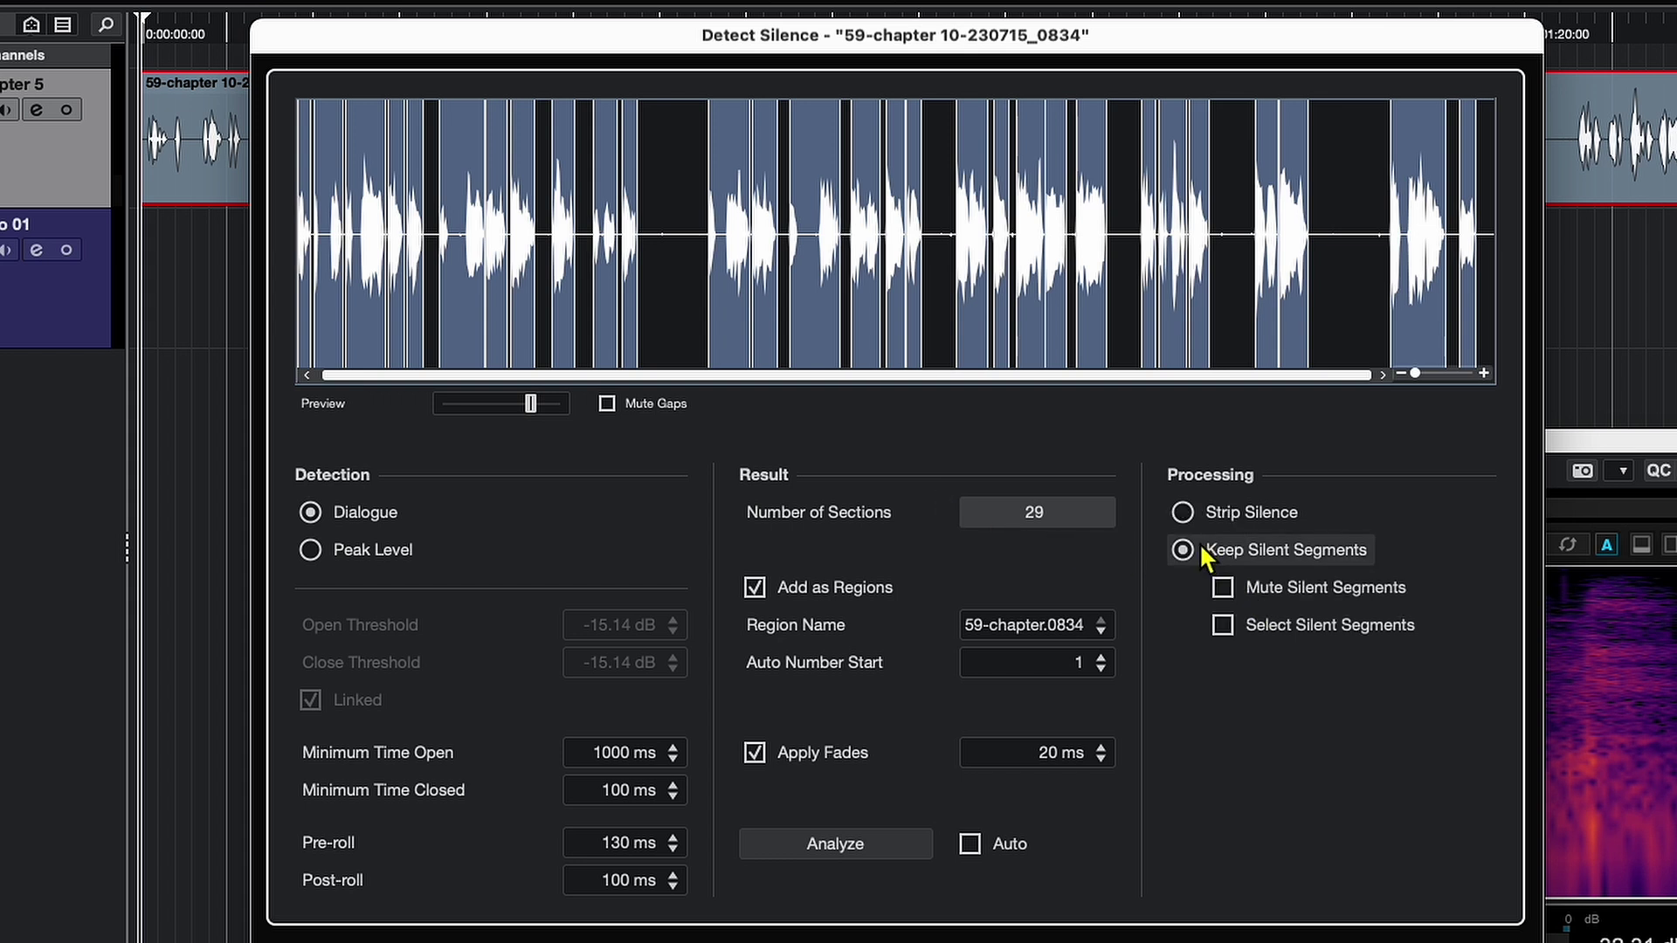
{"action": "left_click", "coordinate": [1268, 642]}
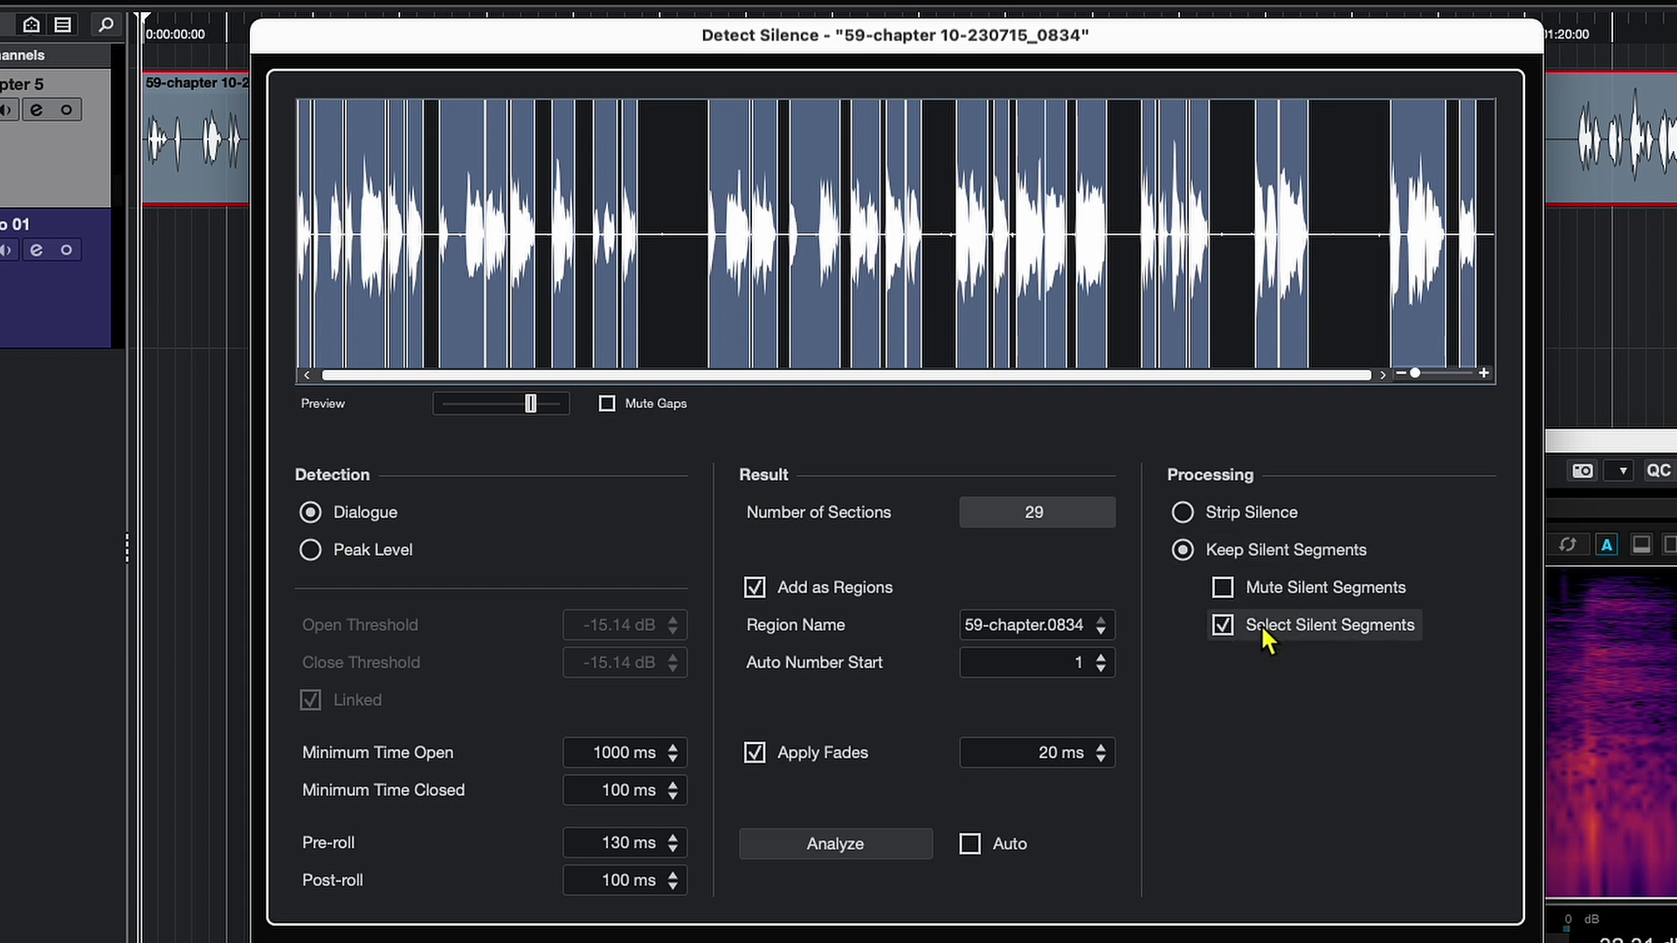
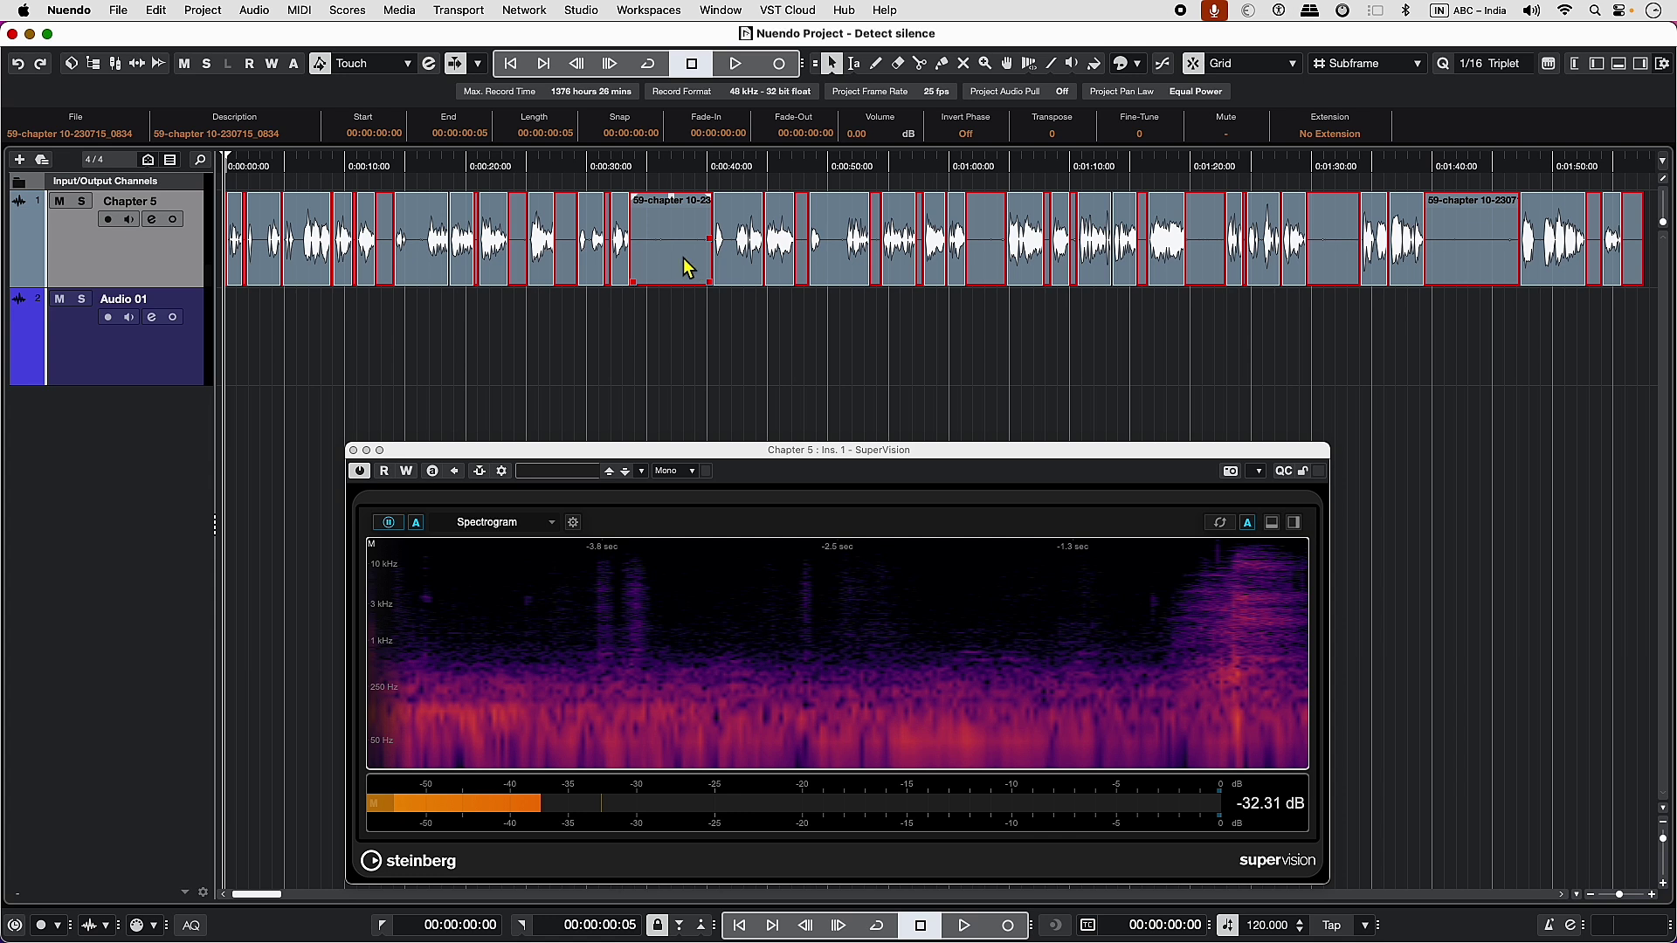
{"action": "left_click_drag", "start_coordinate": [687, 267], "coordinate": [687, 300]}
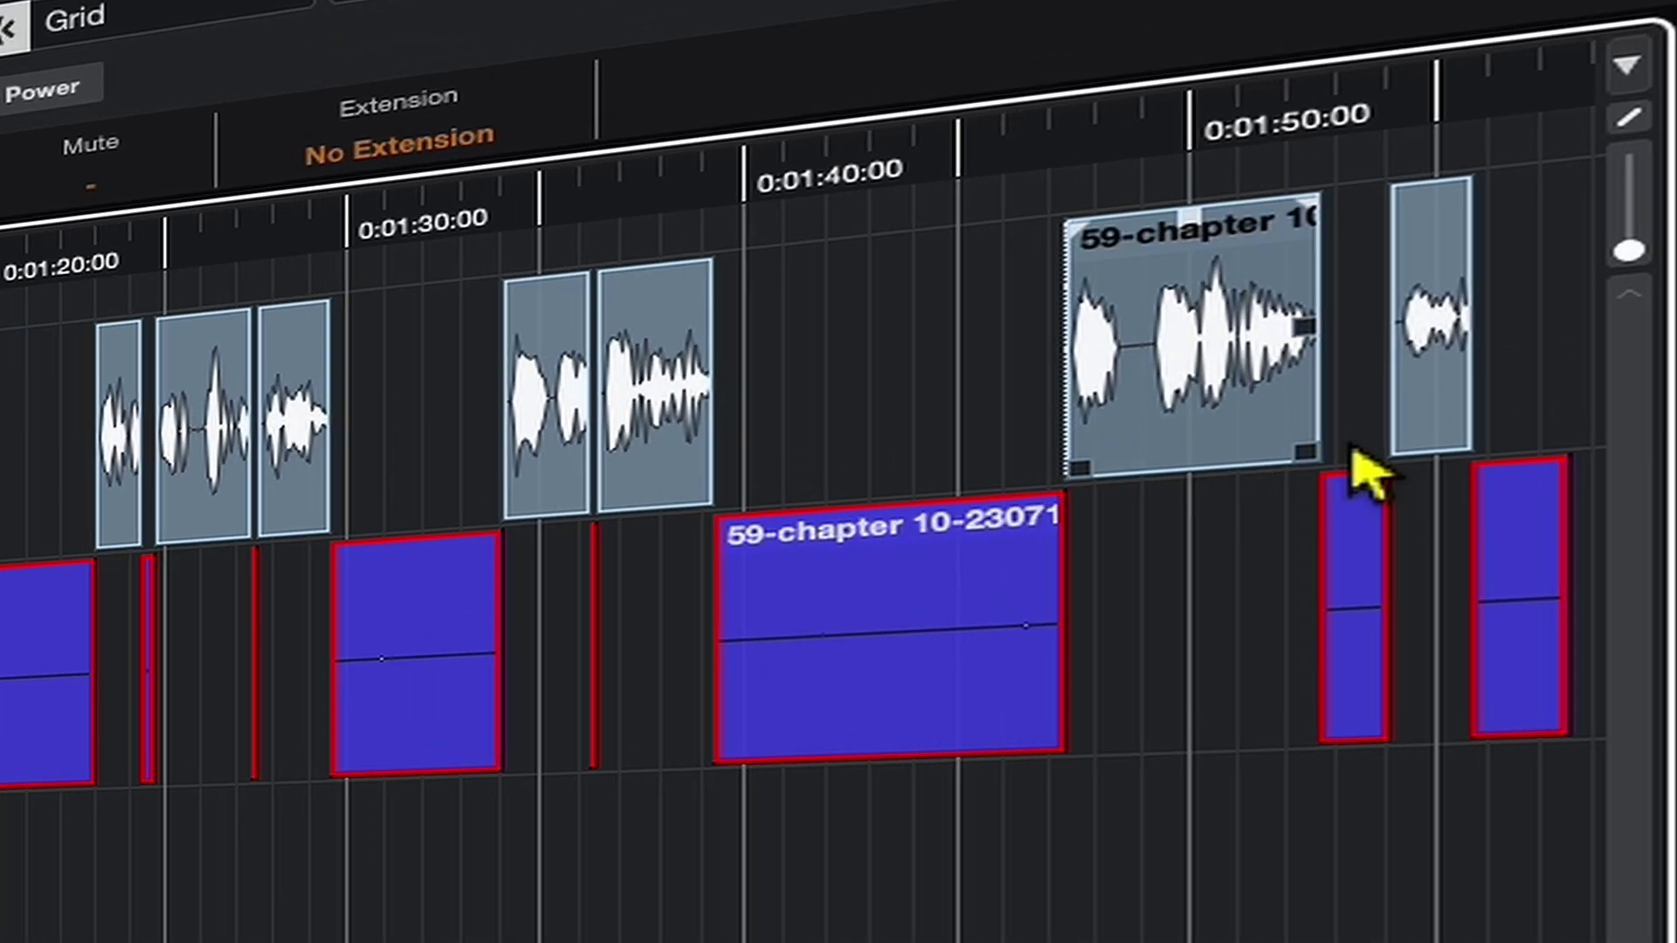
Step: Magnify the waveforms to examine the noise in the separated silent segments, deselect all events, and restore the waveform scale
{"action": "left_click_drag", "start_coordinate": [1662, 224], "coordinate": [1654, 2]}
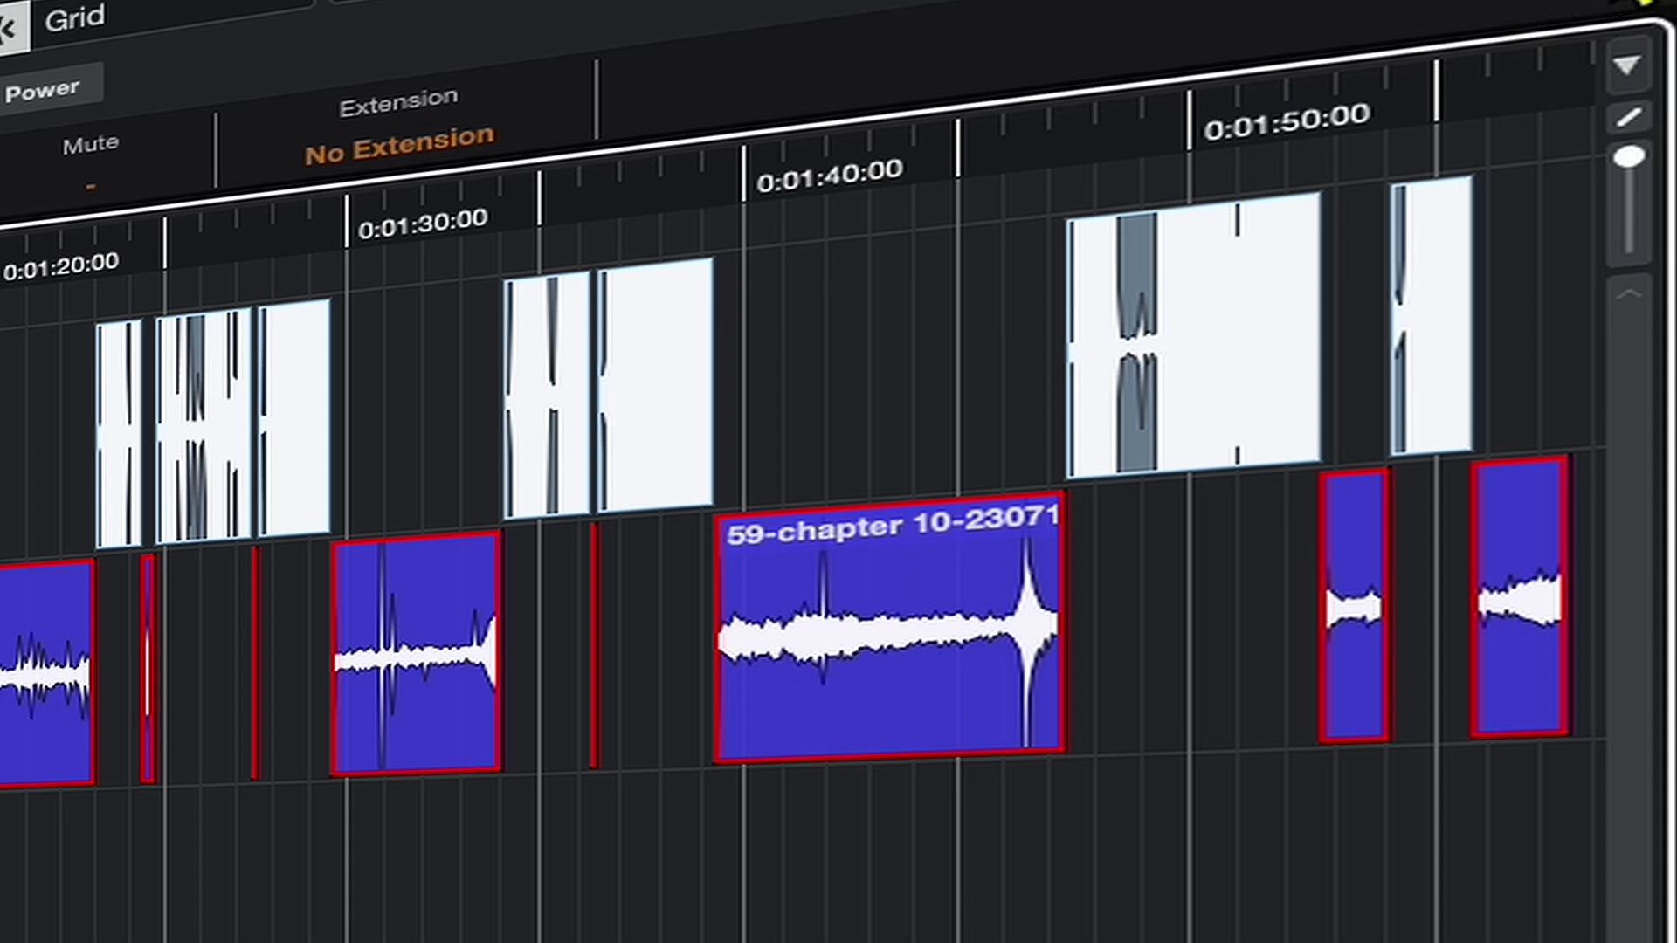
{"action": "key", "text": "ctrl+shift+a"}
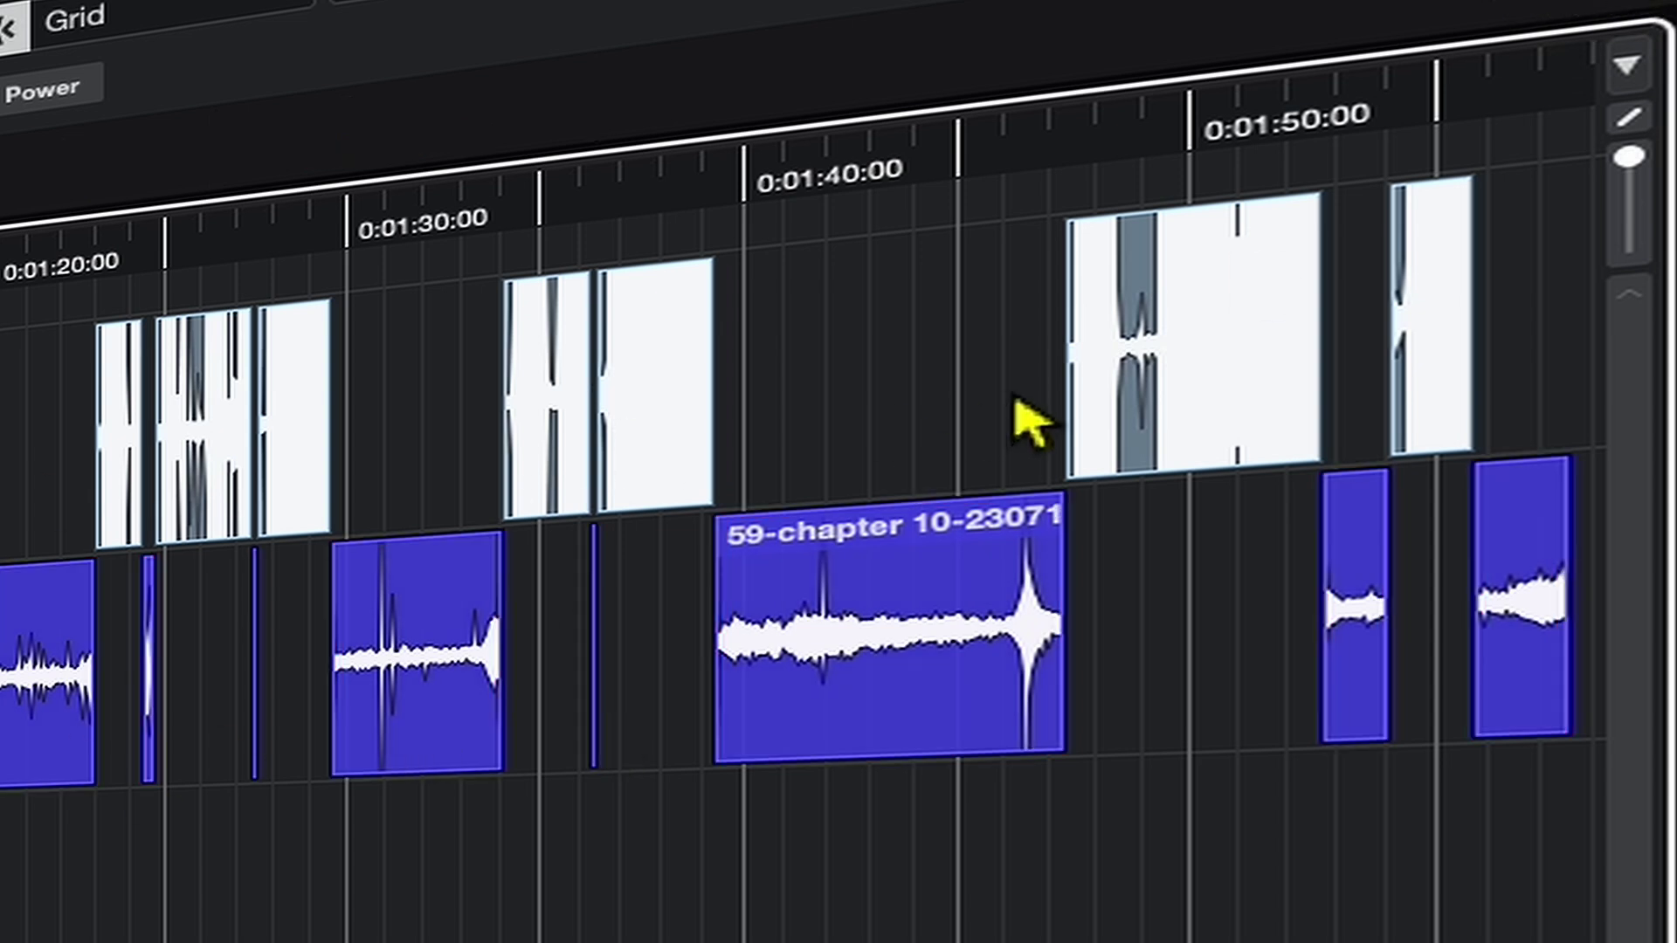
{"action": "left_click_drag", "start_coordinate": [1639, 169], "coordinate": [1647, 260]}
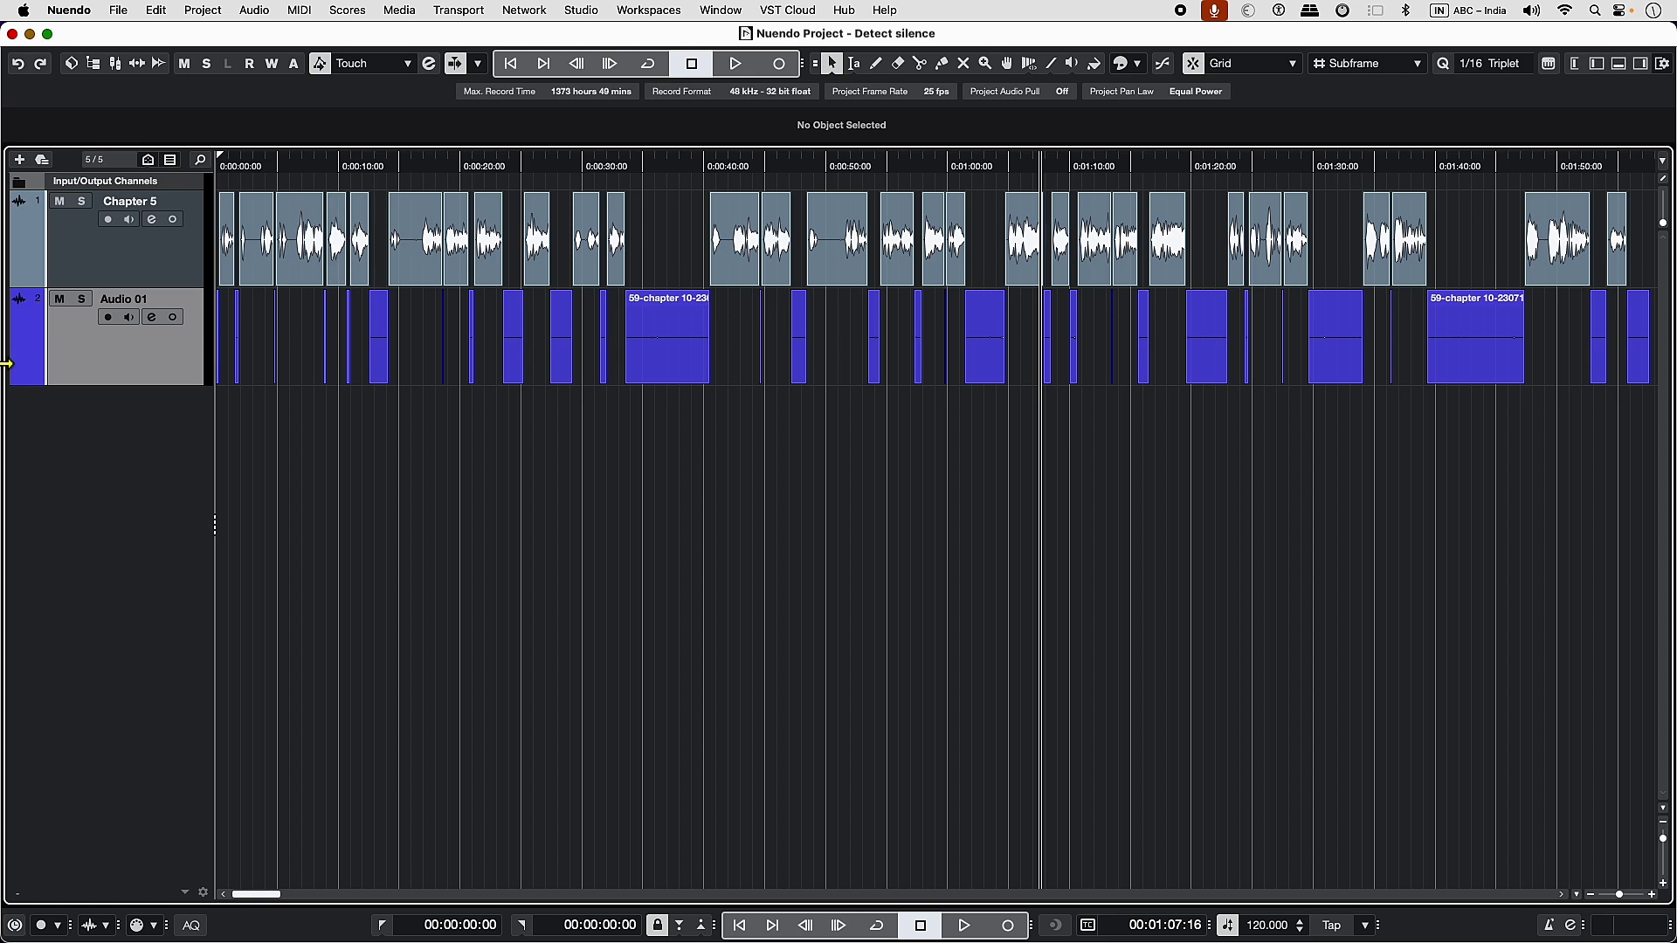
Step: Select all events on the Audio 01 track, raise their volume to 24 dB, and deselect them to examine the amplified noise
{"action": "right_click", "coordinate": [83, 368]}
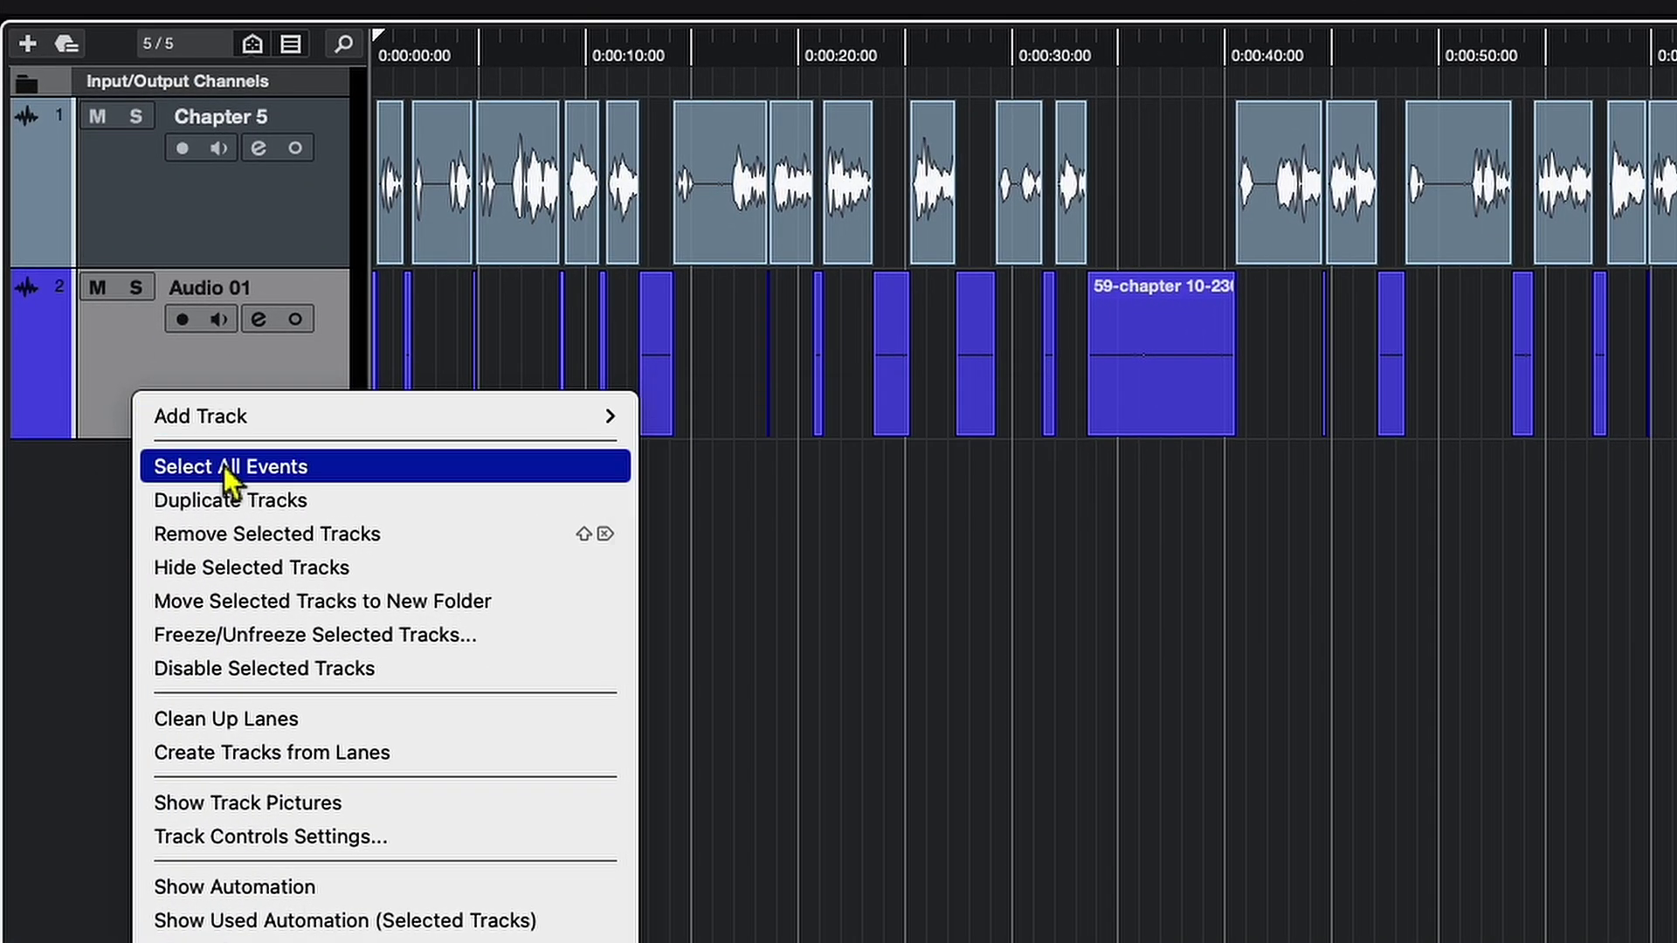
{"action": "left_click", "coordinate": [229, 467]}
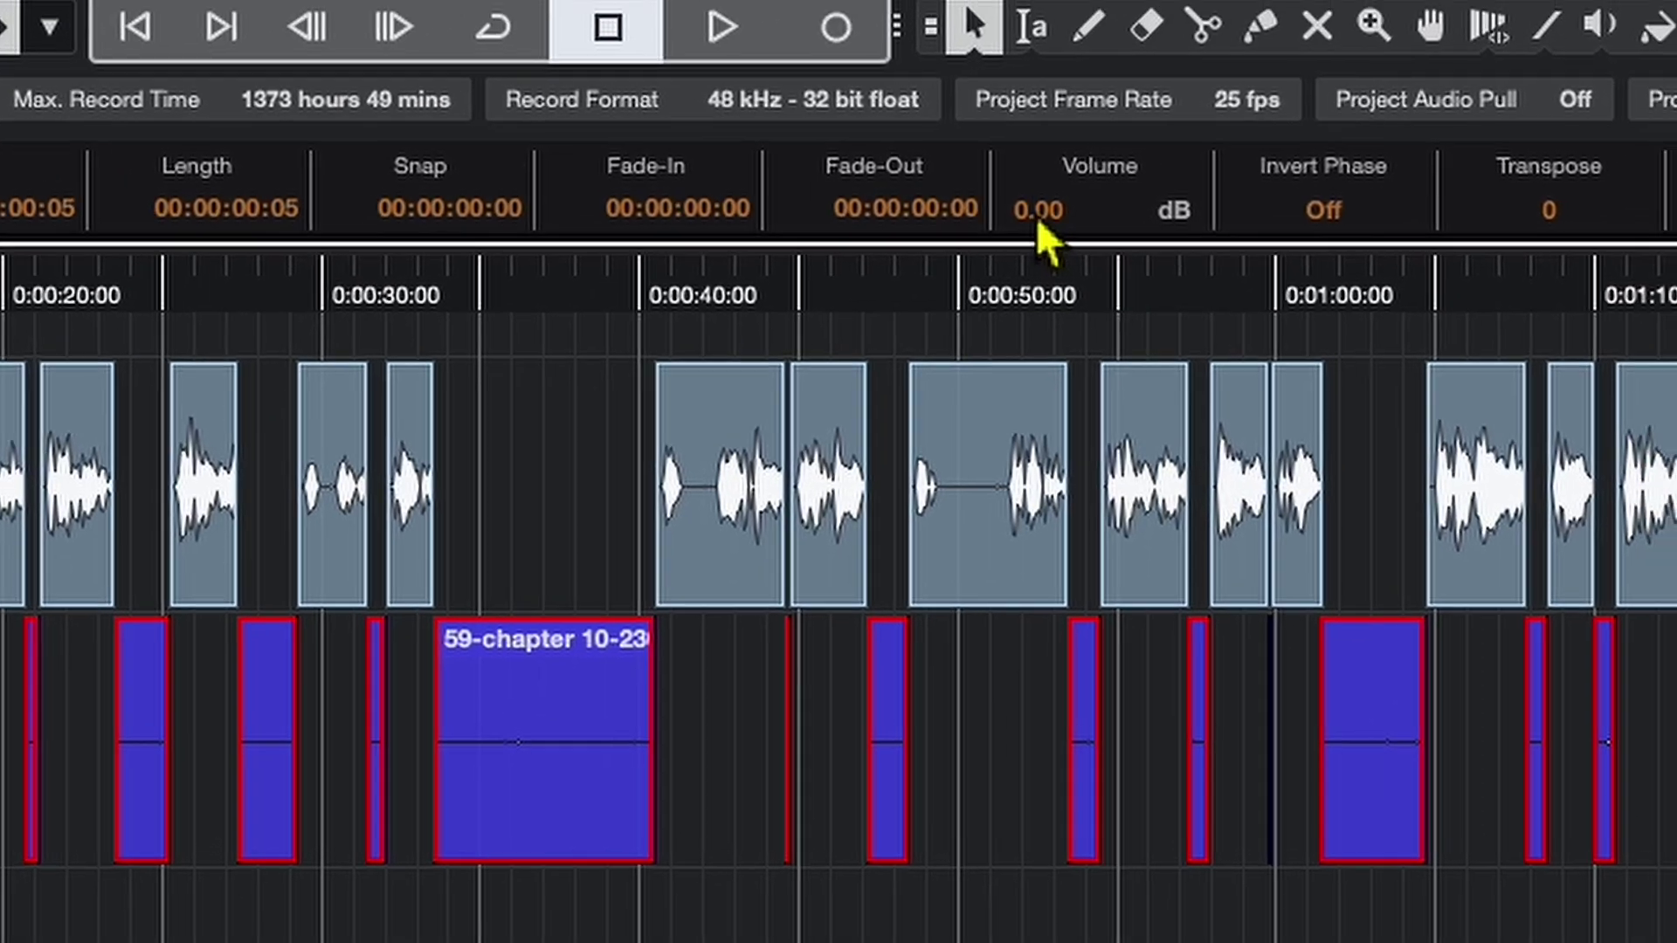
{"action": "left_click", "coordinate": [1033, 214]}
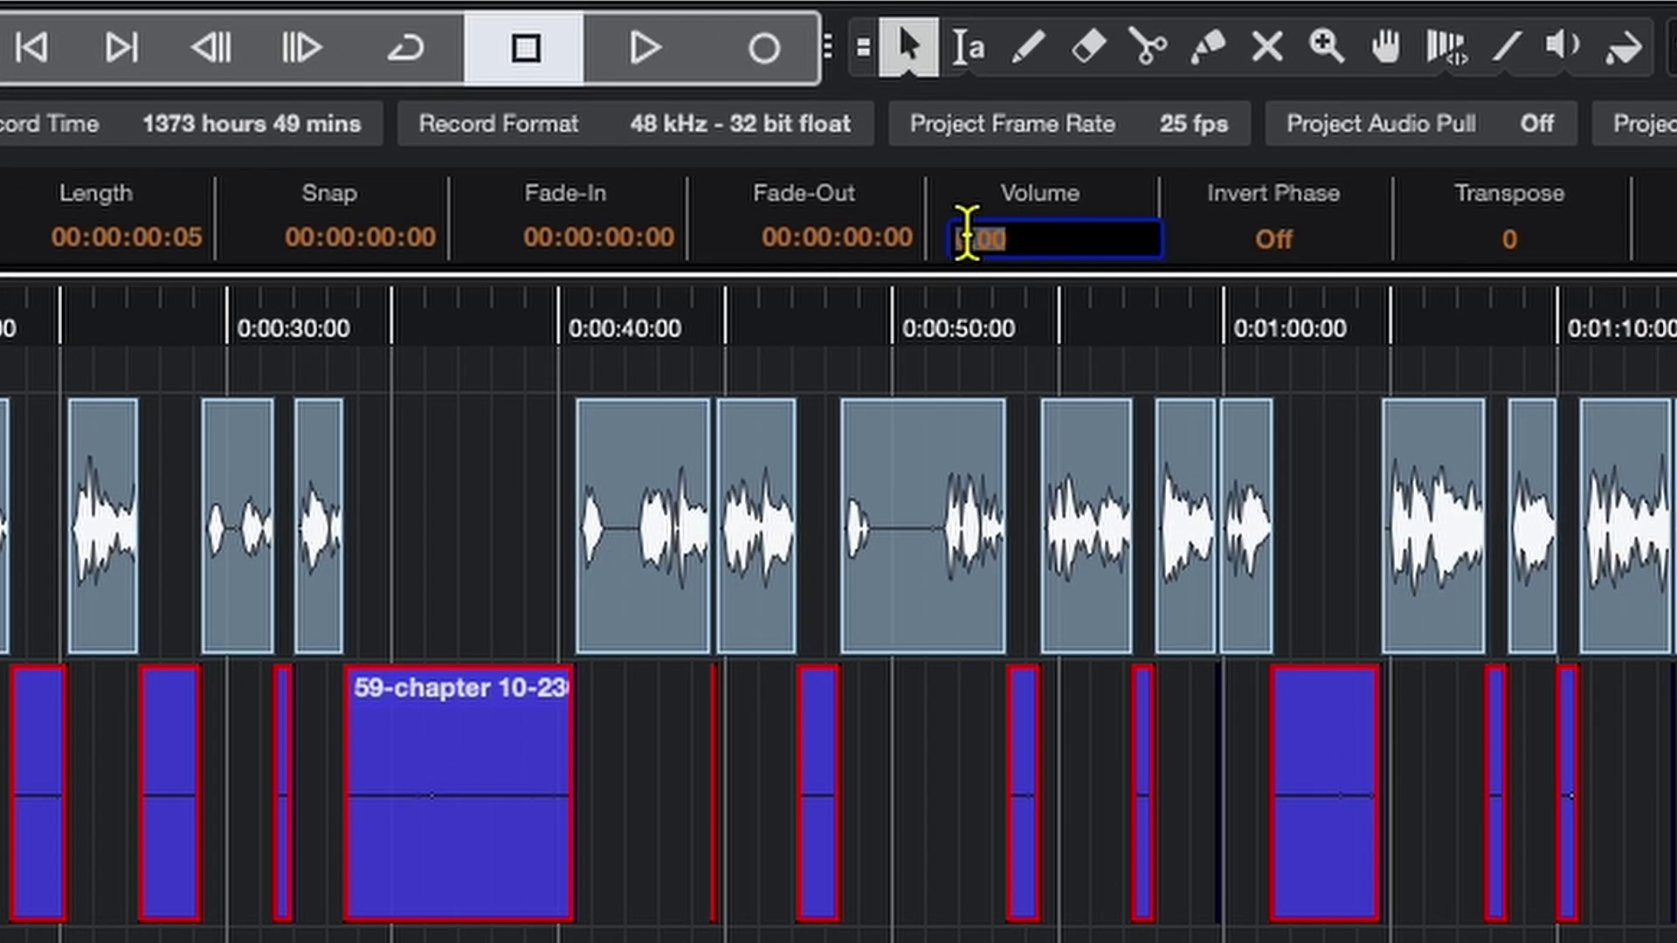
{"action": "type", "text": "24"}
{"action": "key", "text": "Return"}
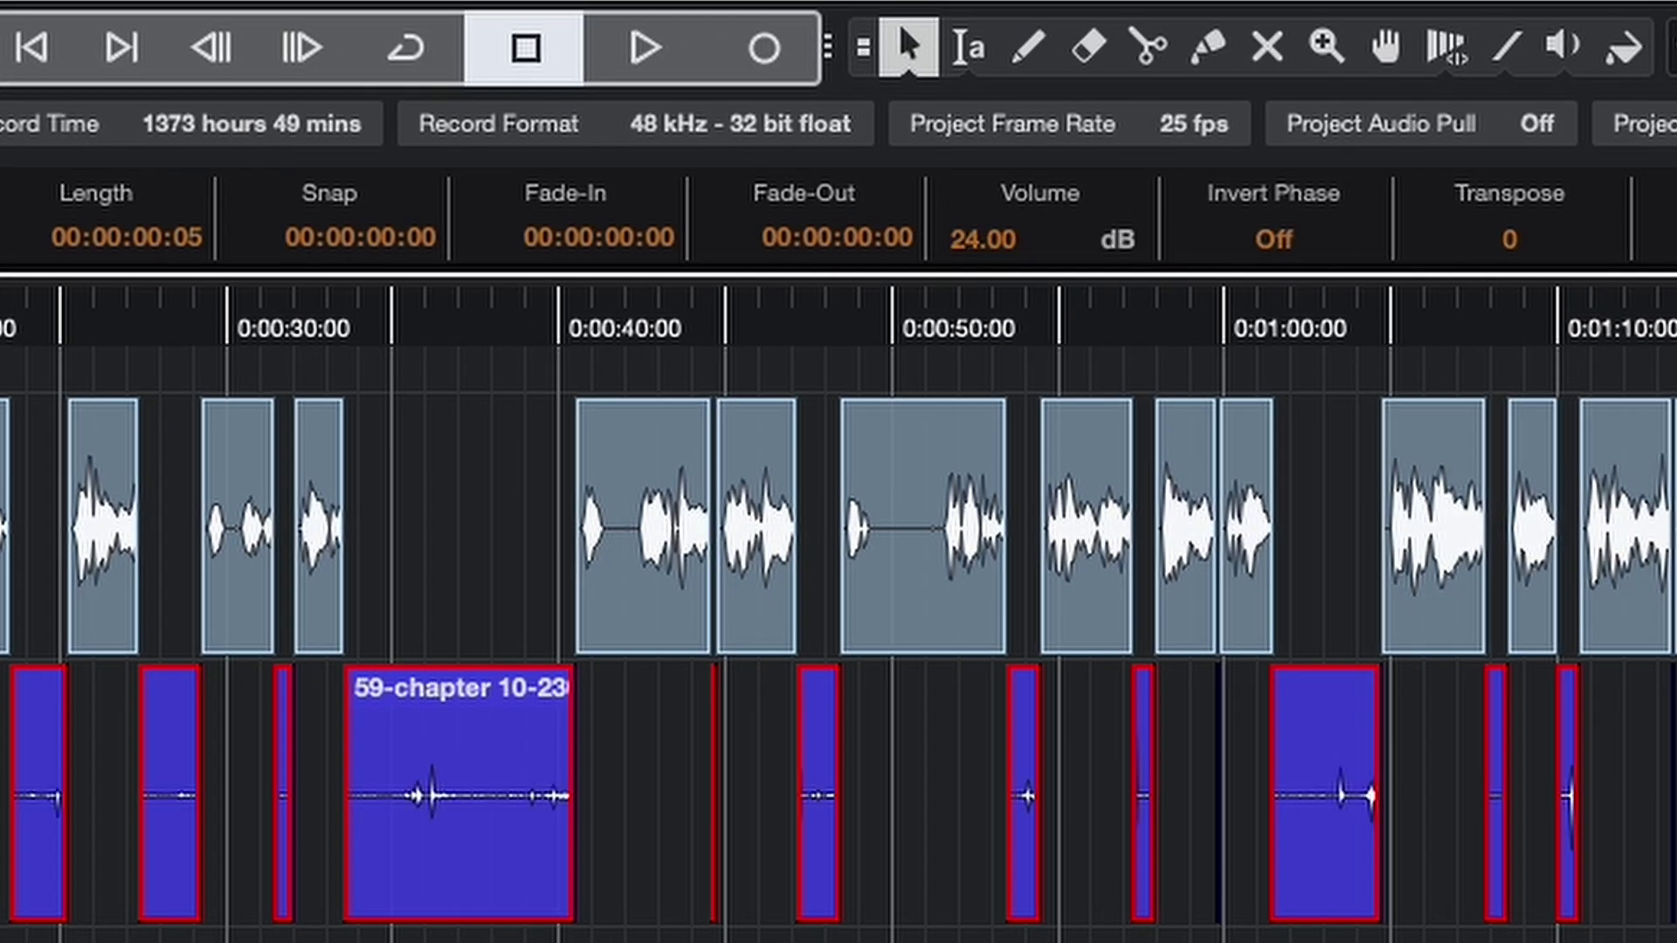
{"action": "left_click", "coordinate": [642, 829]}
{"action": "scroll", "coordinate": [131, 891], "scroll_direction": "up", "scroll_amount": 4}
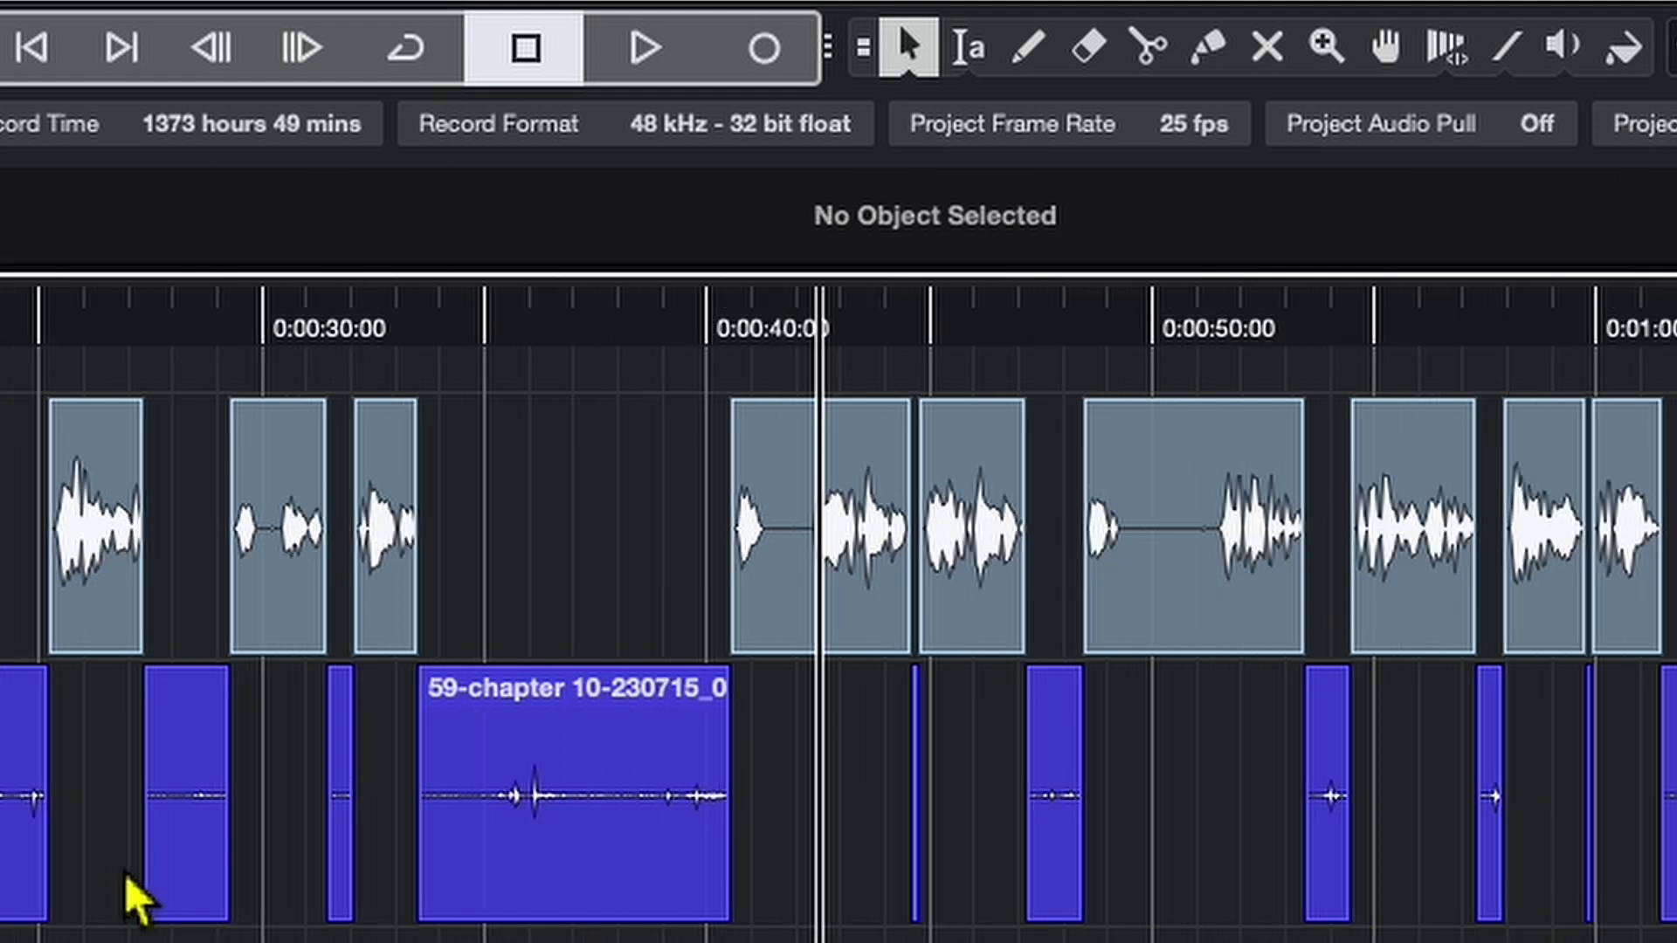
Step: Select the silent segment near 0:00:47 and add a short fade-in over the speech remnant at its start
{"action": "scroll", "coordinate": [838, 594], "scroll_direction": "right", "scroll_amount": 15}
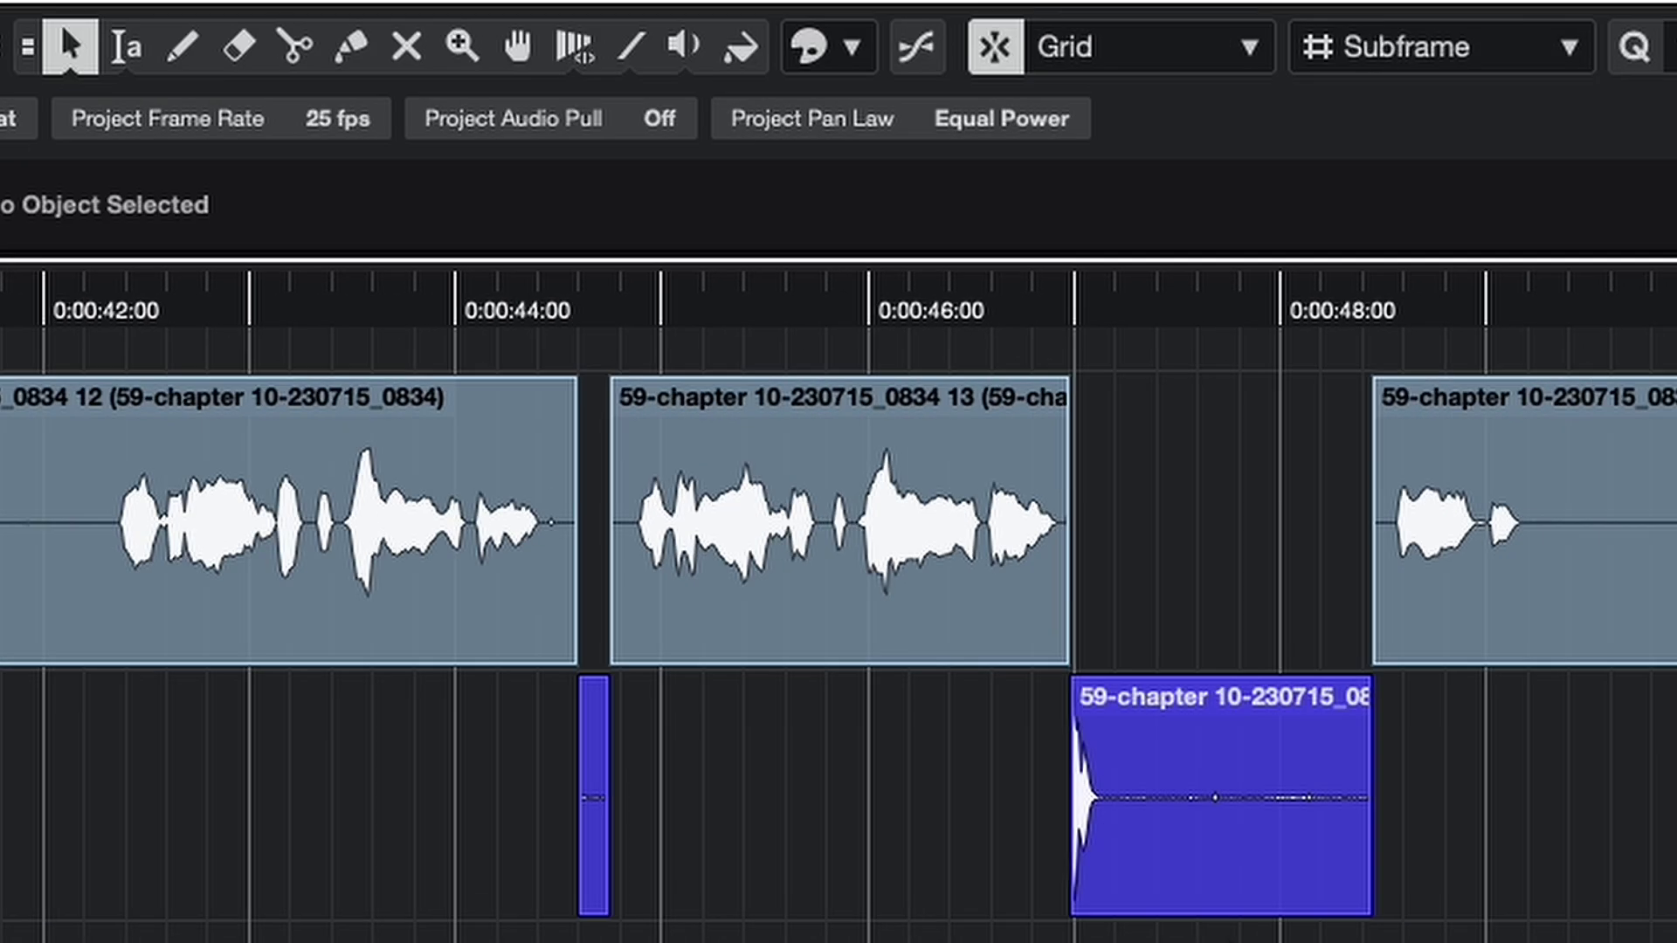
{"action": "left_click", "coordinate": [1166, 884]}
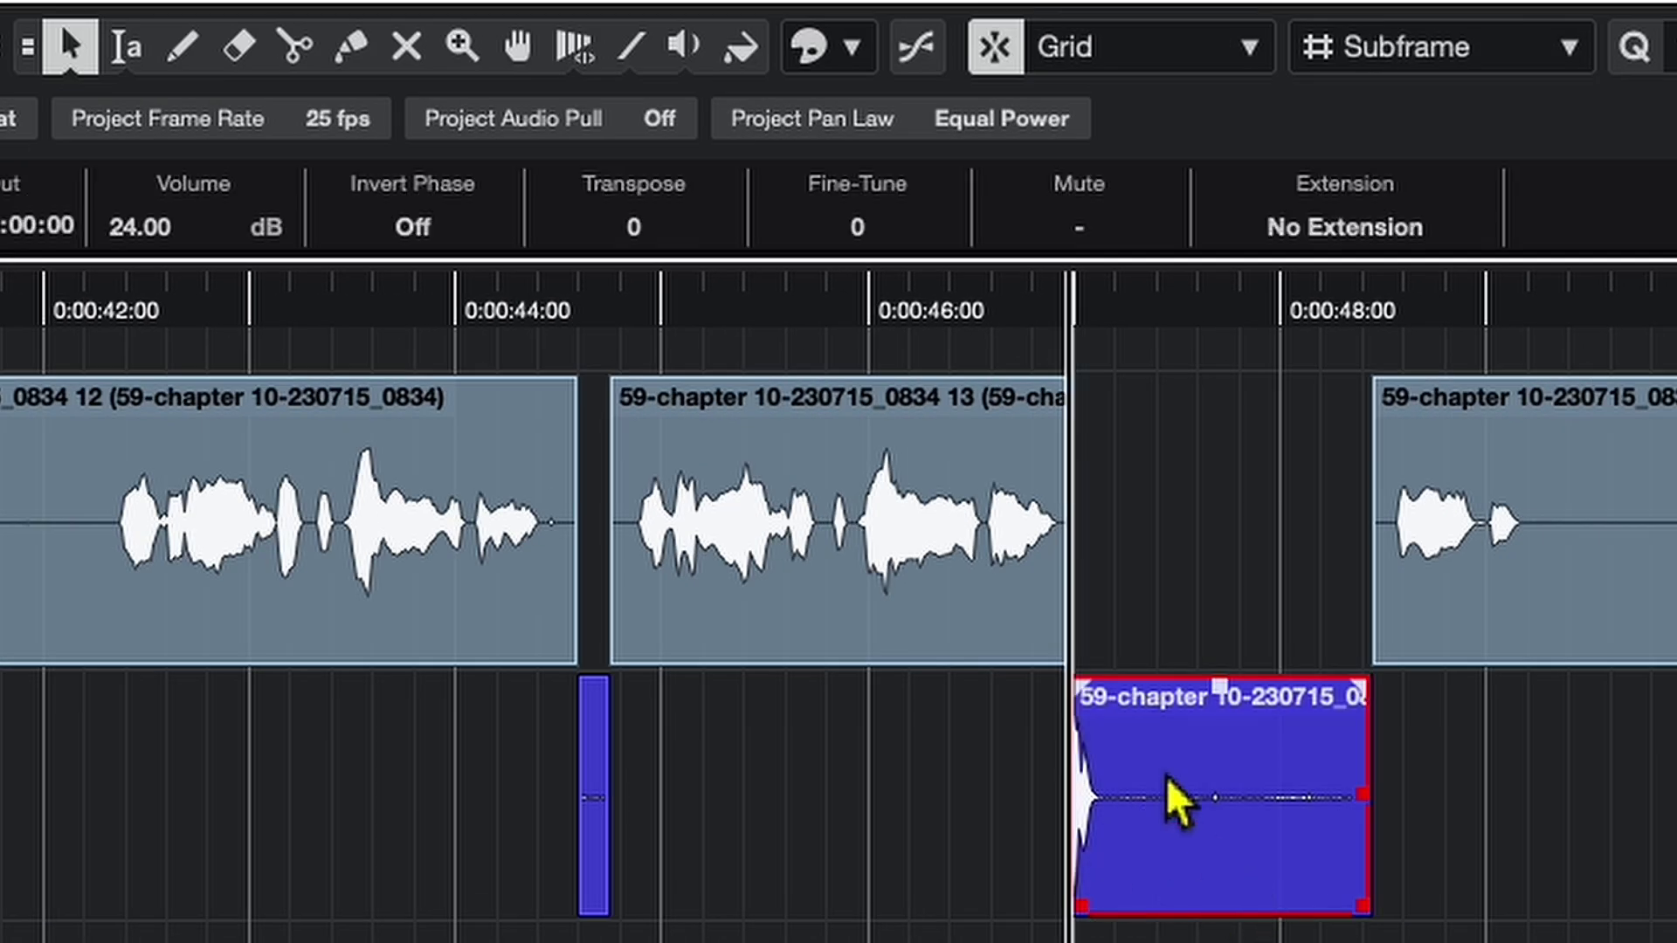
{"action": "left_click_drag", "start_coordinate": [1076, 674], "coordinate": [1114, 678]}
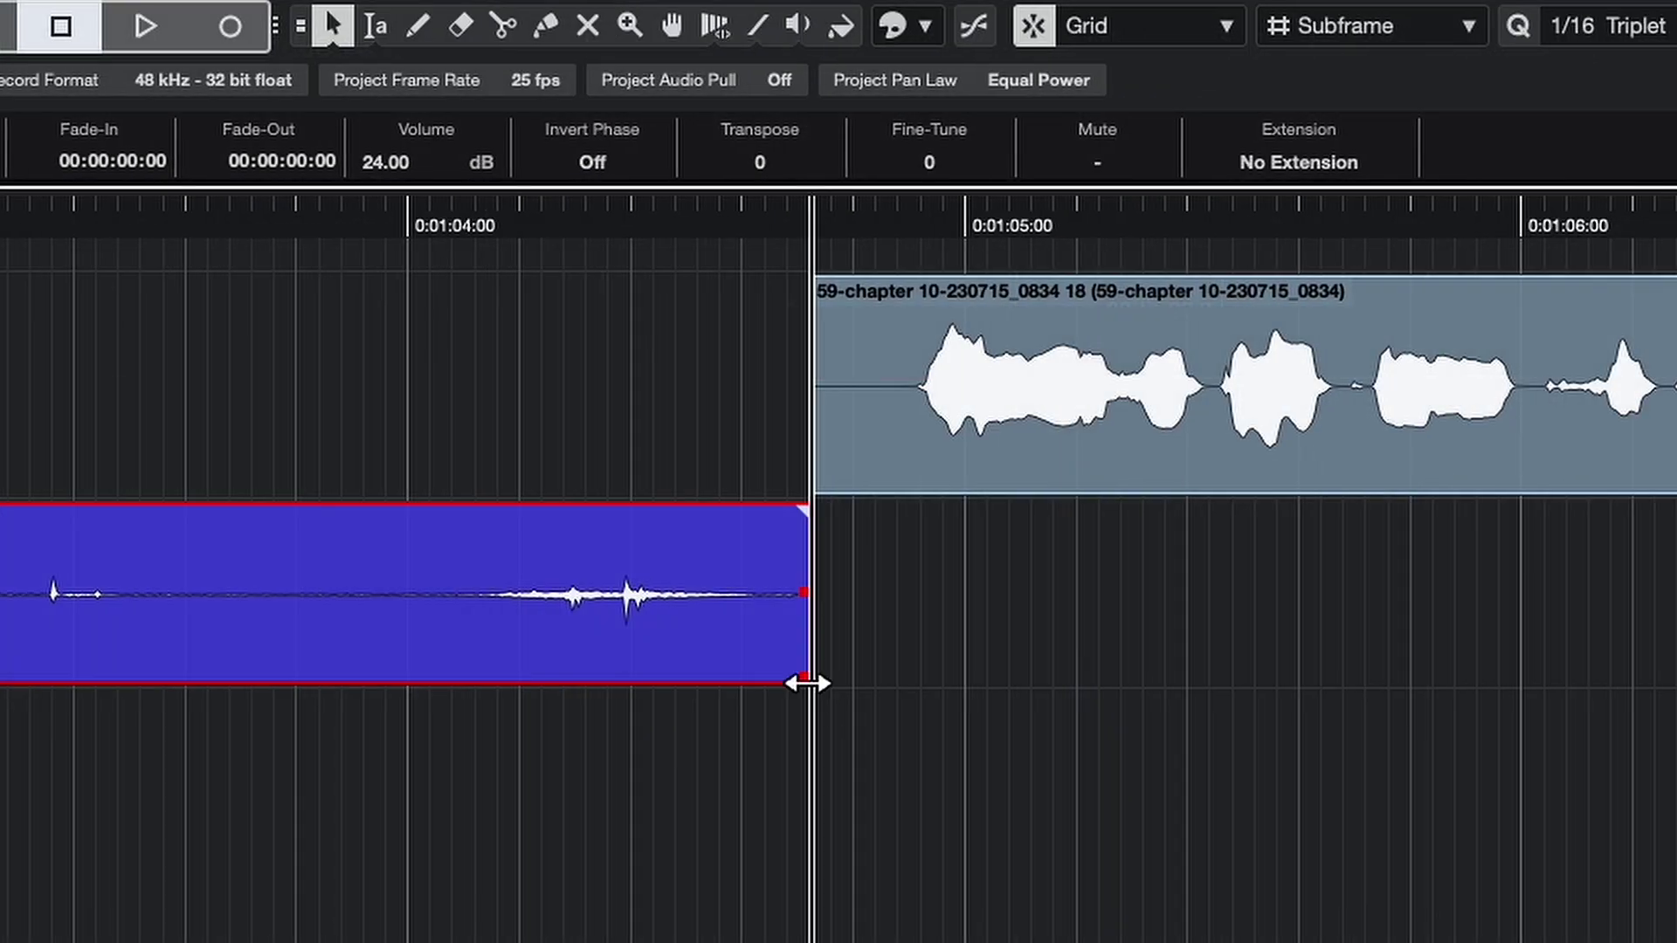
Step: Try extending the end of the silent segment before 0:01:05 into the following speech, and restore its original end
{"action": "left_click_drag", "start_coordinate": [813, 683], "coordinate": [991, 690]}
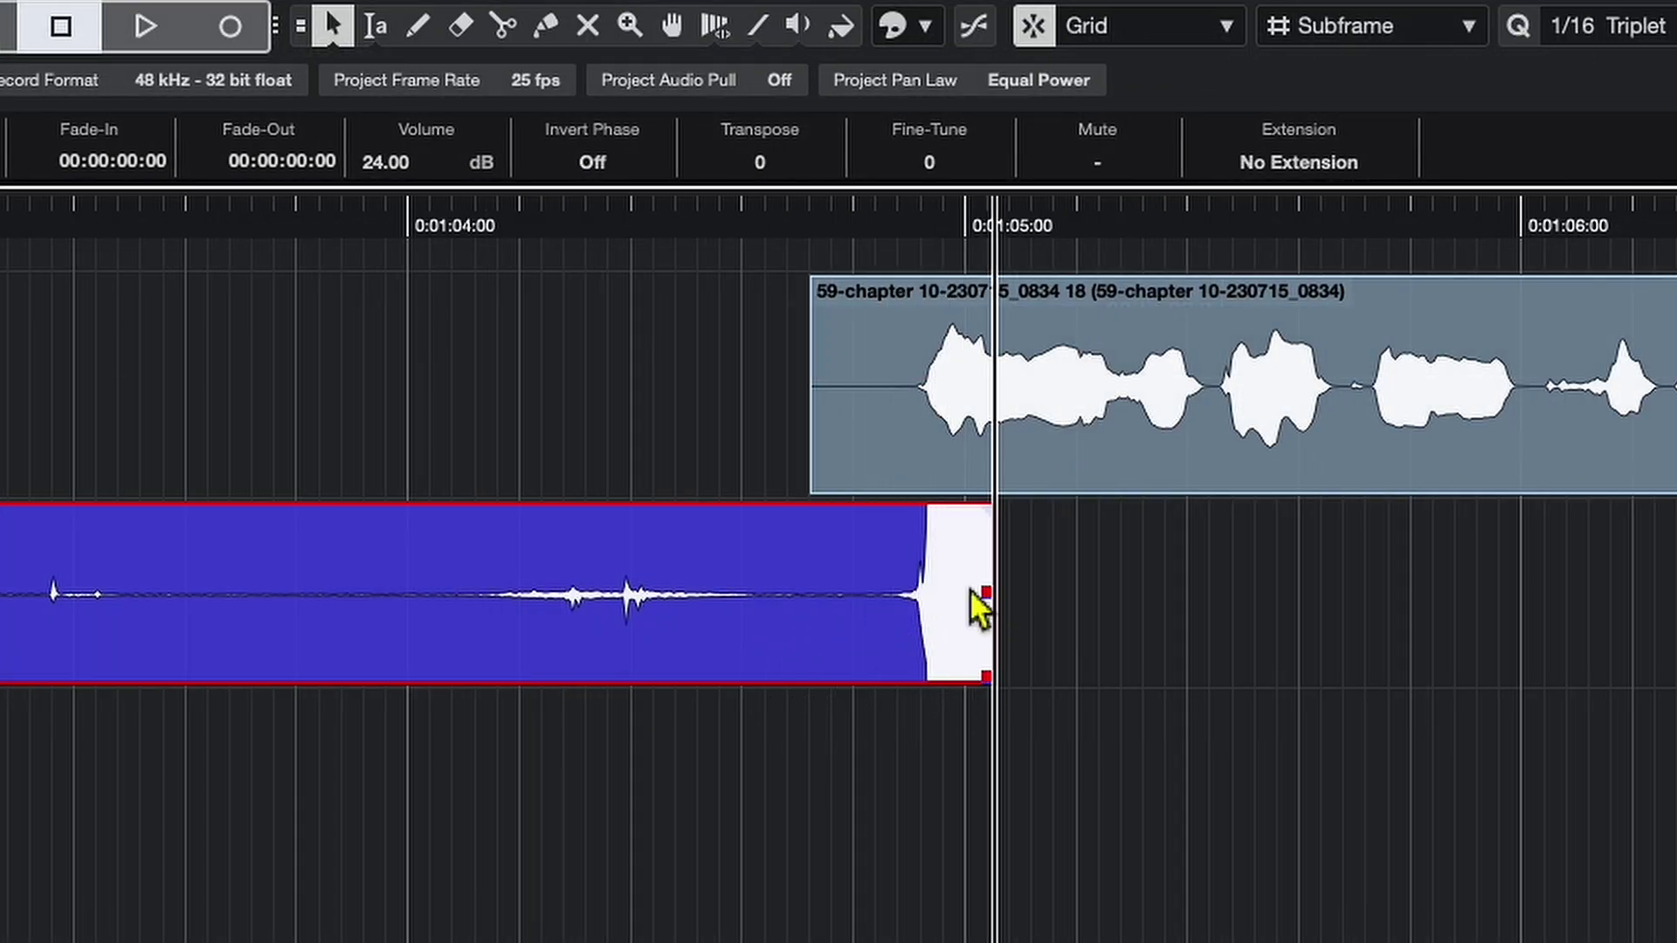
{"action": "left_click_drag", "start_coordinate": [992, 694], "coordinate": [813, 689]}
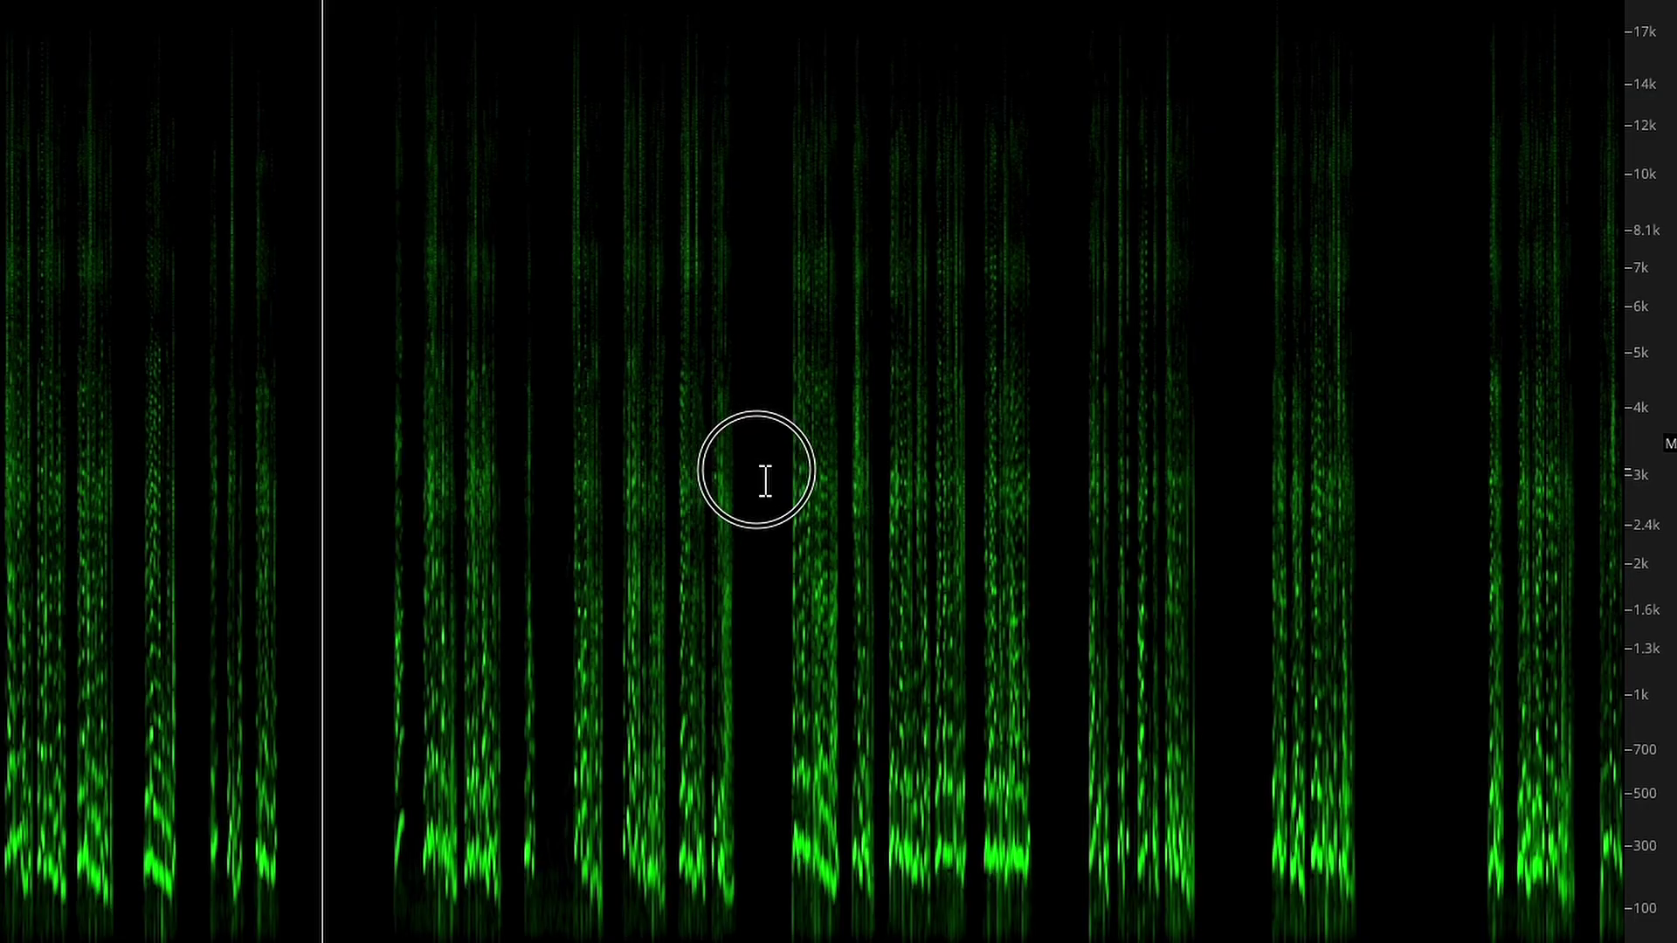
Step: Apply Ambience Match with an 80% match ratio to fill the empty pauses in the dialogue spectrogram
{"action": "left_click_drag", "start_coordinate": [757, 475], "coordinate": [778, 489]}
{"action": "left_click_drag", "start_coordinate": [1373, 541], "coordinate": [1423, 547]}
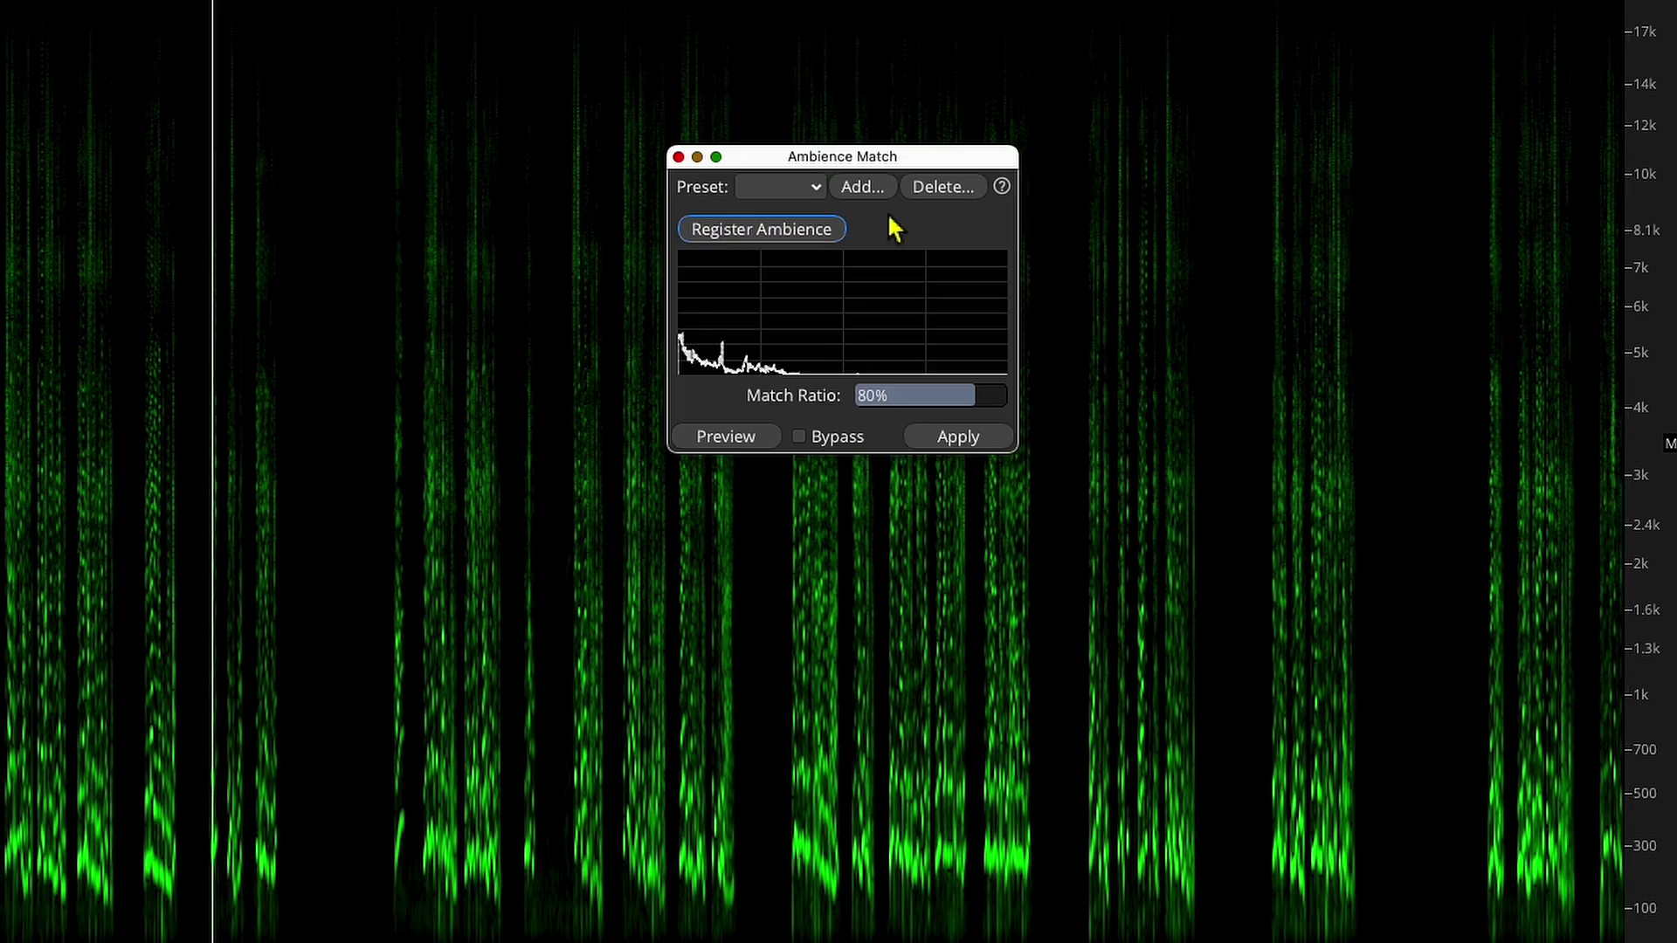
{"action": "left_click", "coordinate": [957, 437]}
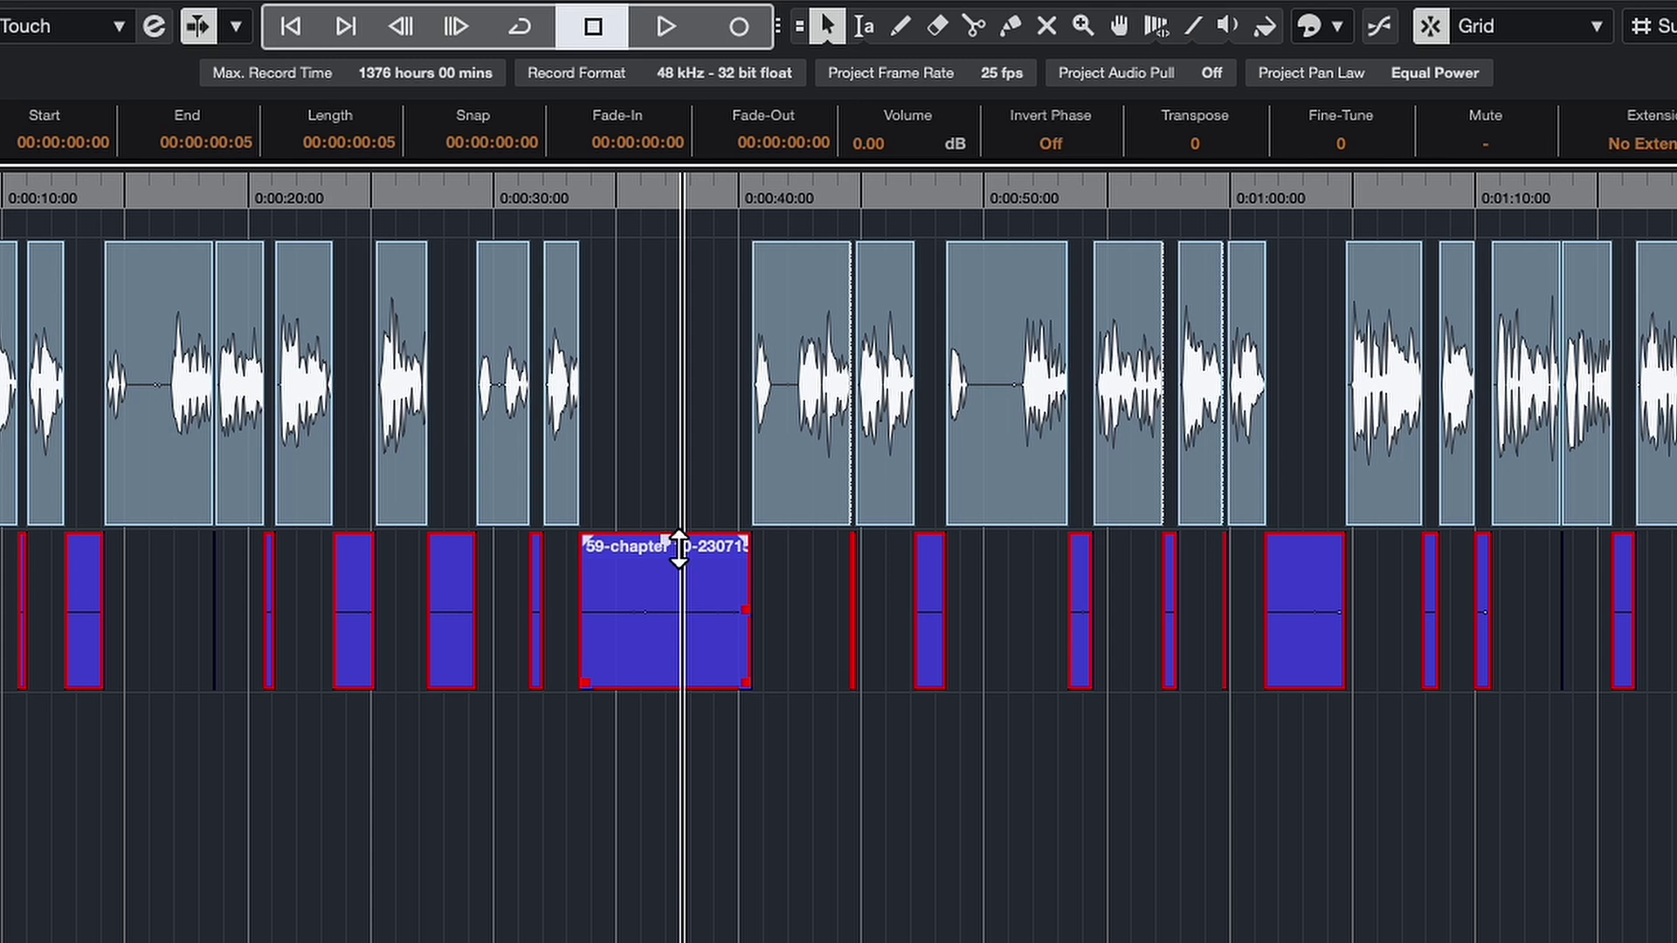
Step: Lower the volume of all selected silent segments on Audio 01 together to about -12 dB
{"action": "left_click", "coordinate": [736, 371]}
{"action": "left_click_drag", "start_coordinate": [673, 546], "coordinate": [675, 649]}
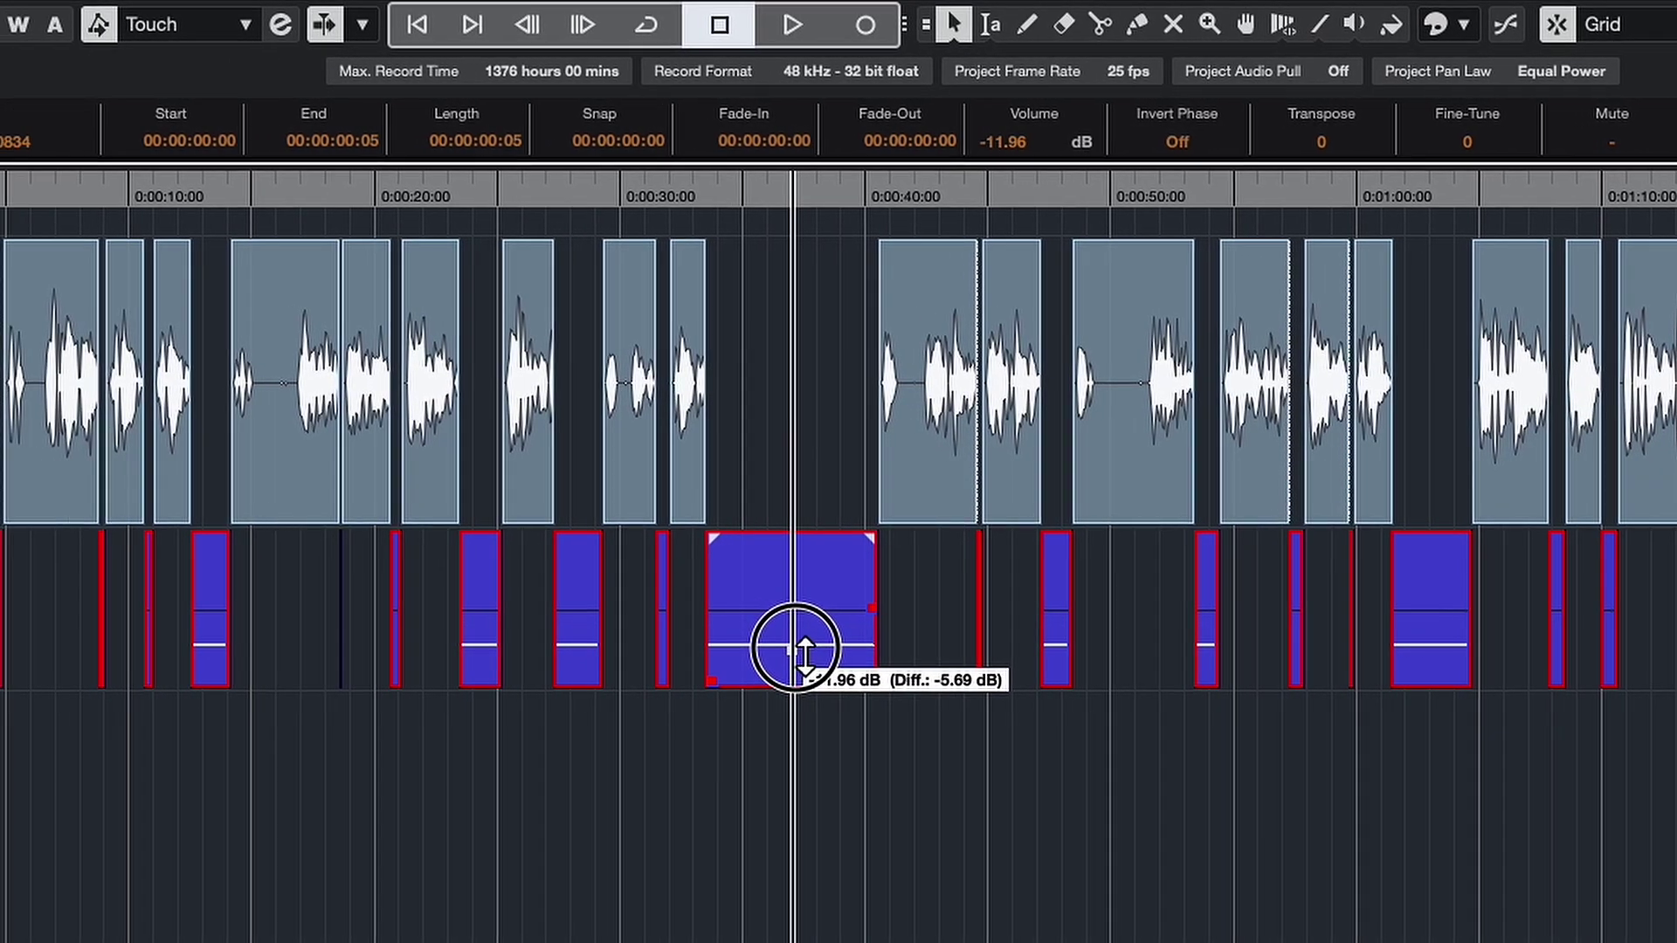
{"action": "left_click_drag", "start_coordinate": [795, 649], "coordinate": [799, 659]}
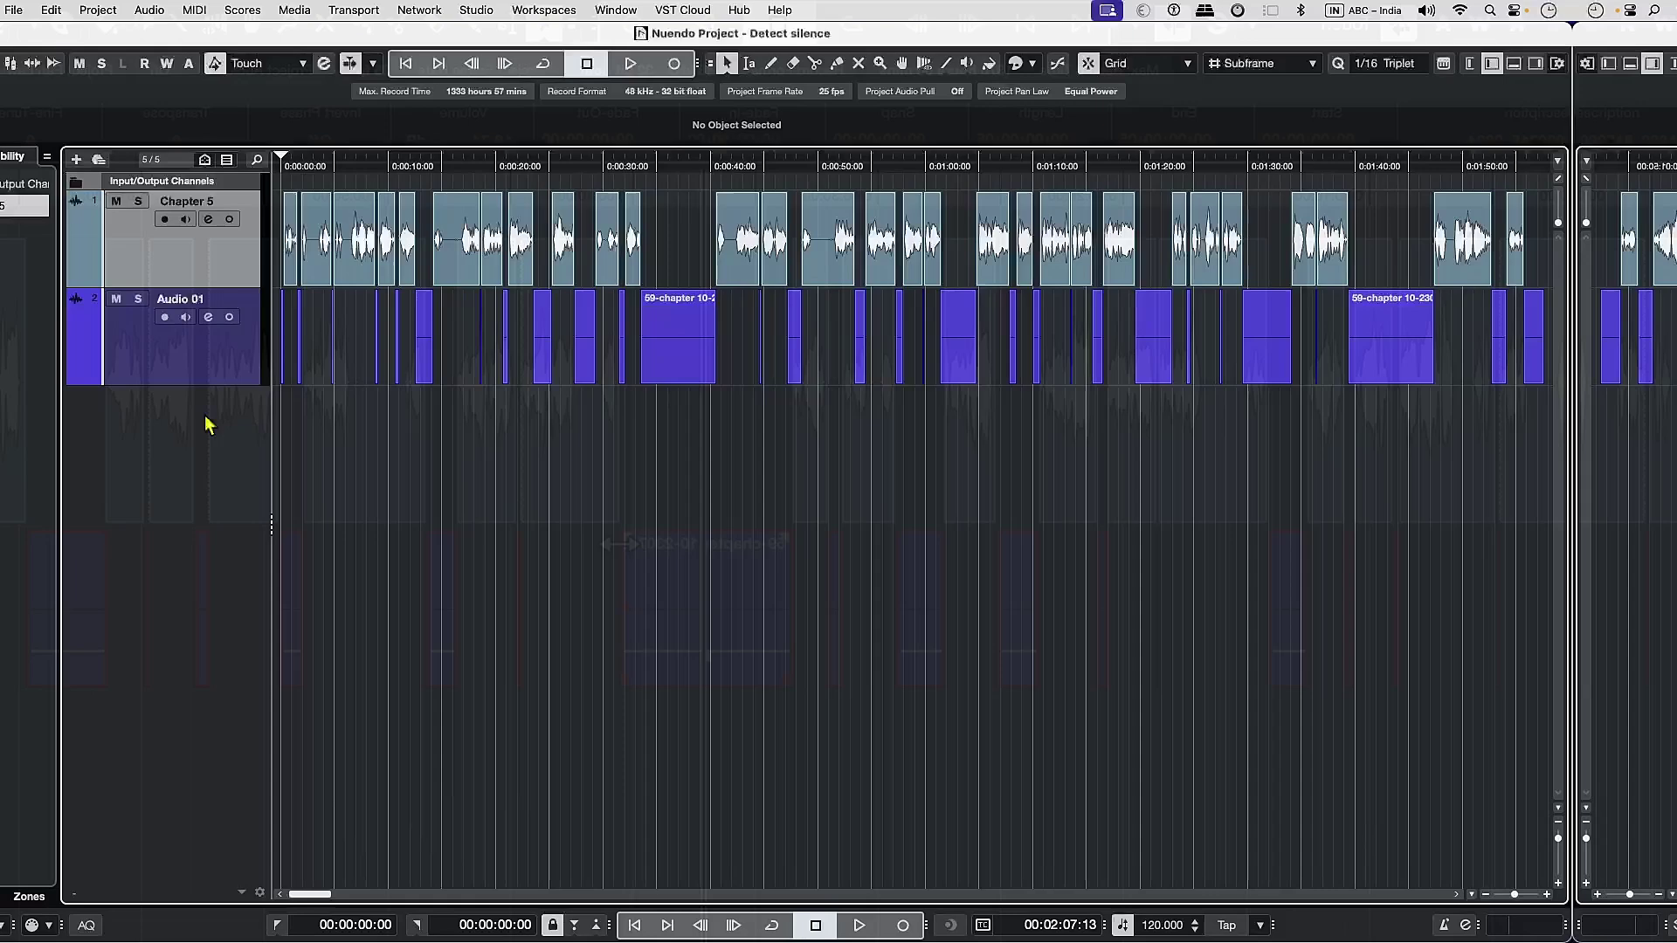
Step: Show the track visibility list and duplicate the Chapter 5 track with its events
{"action": "key", "text": "super+alt+l"}
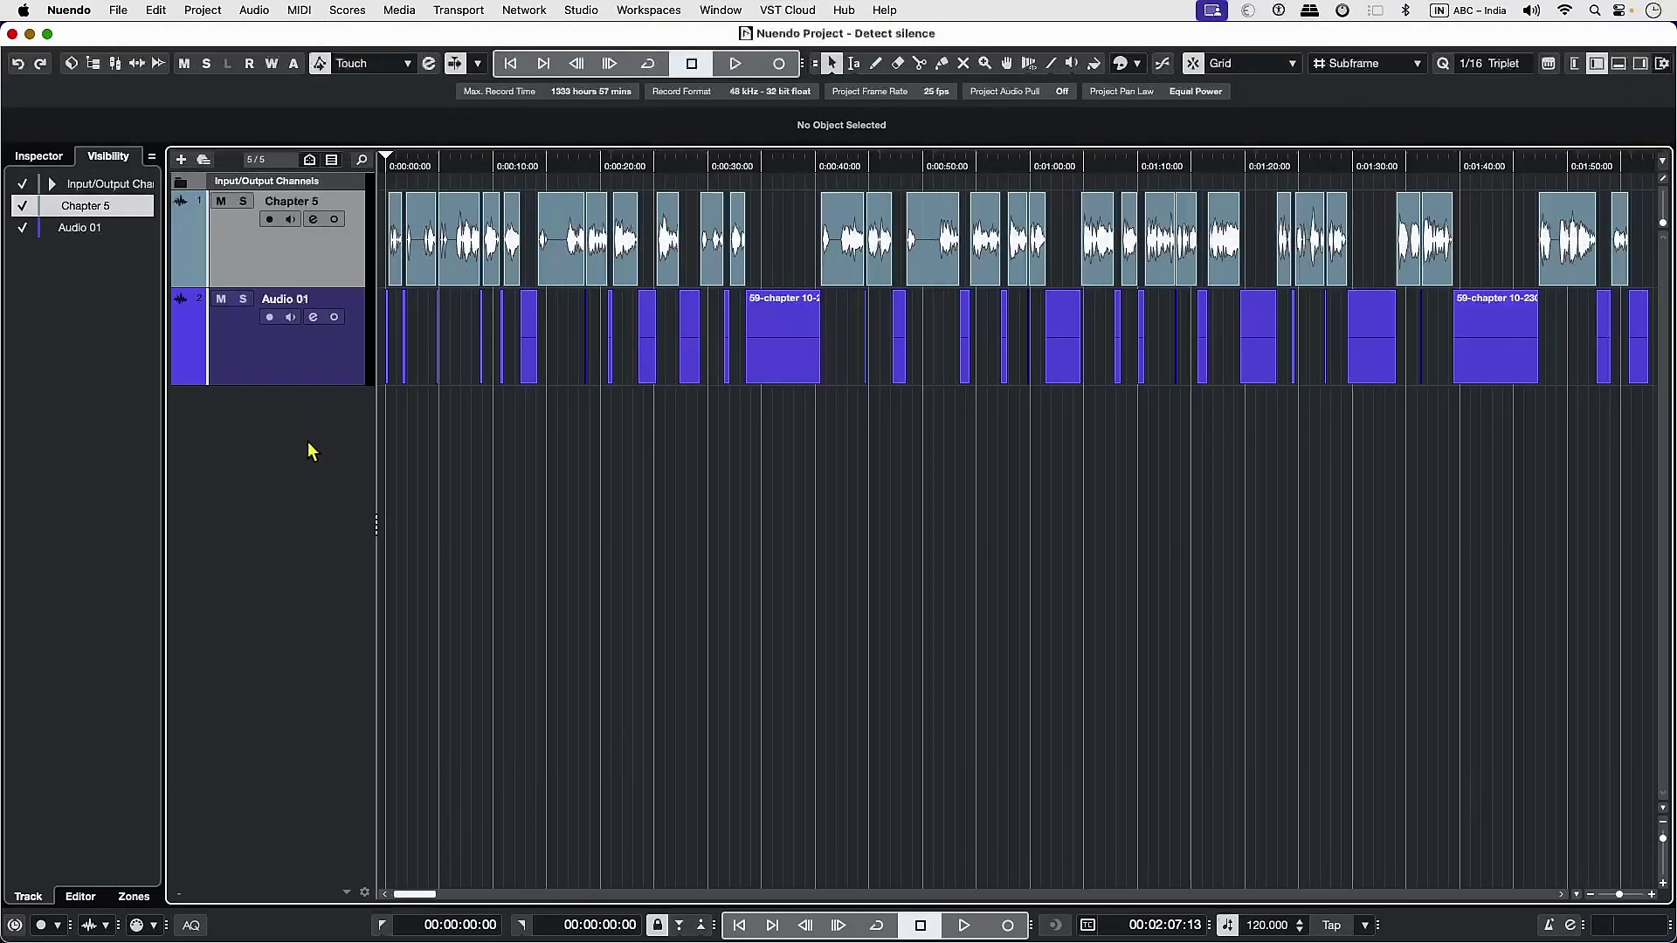
{"action": "right_click", "coordinate": [298, 262]}
{"action": "mouse_move", "coordinate": [299, 263]}
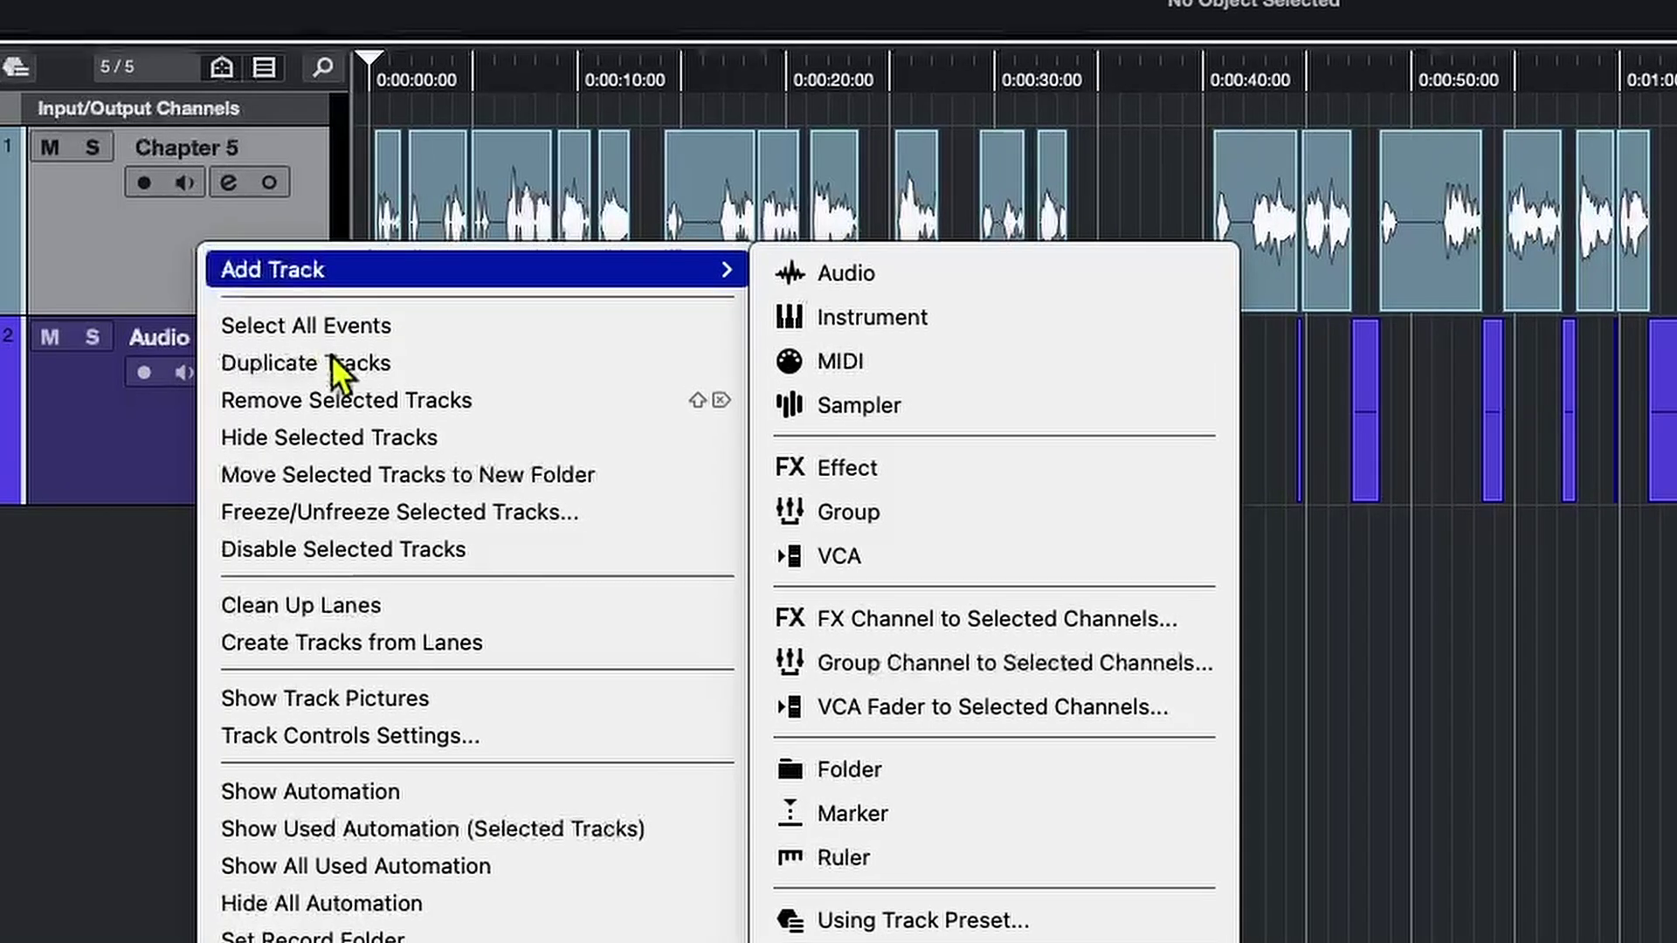
{"action": "left_click", "coordinate": [298, 366]}
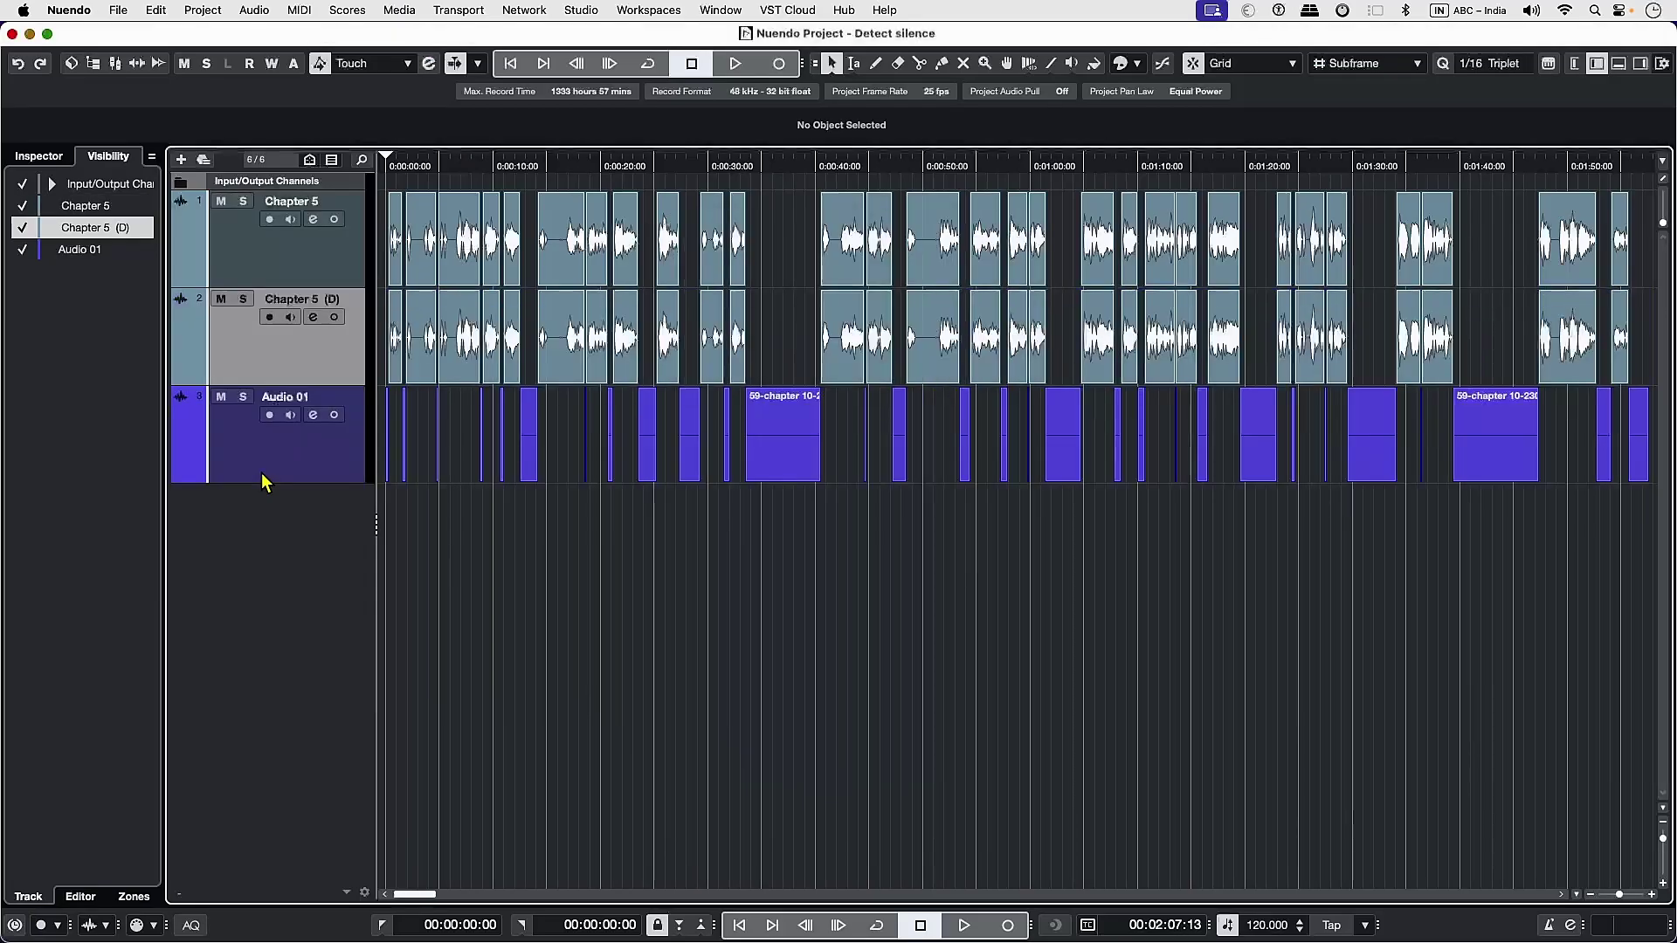
Step: Select all events on the Chapter 5 (D) track and bounce them into one continuous event that replaces the originals
{"action": "right_click", "coordinate": [295, 348]}
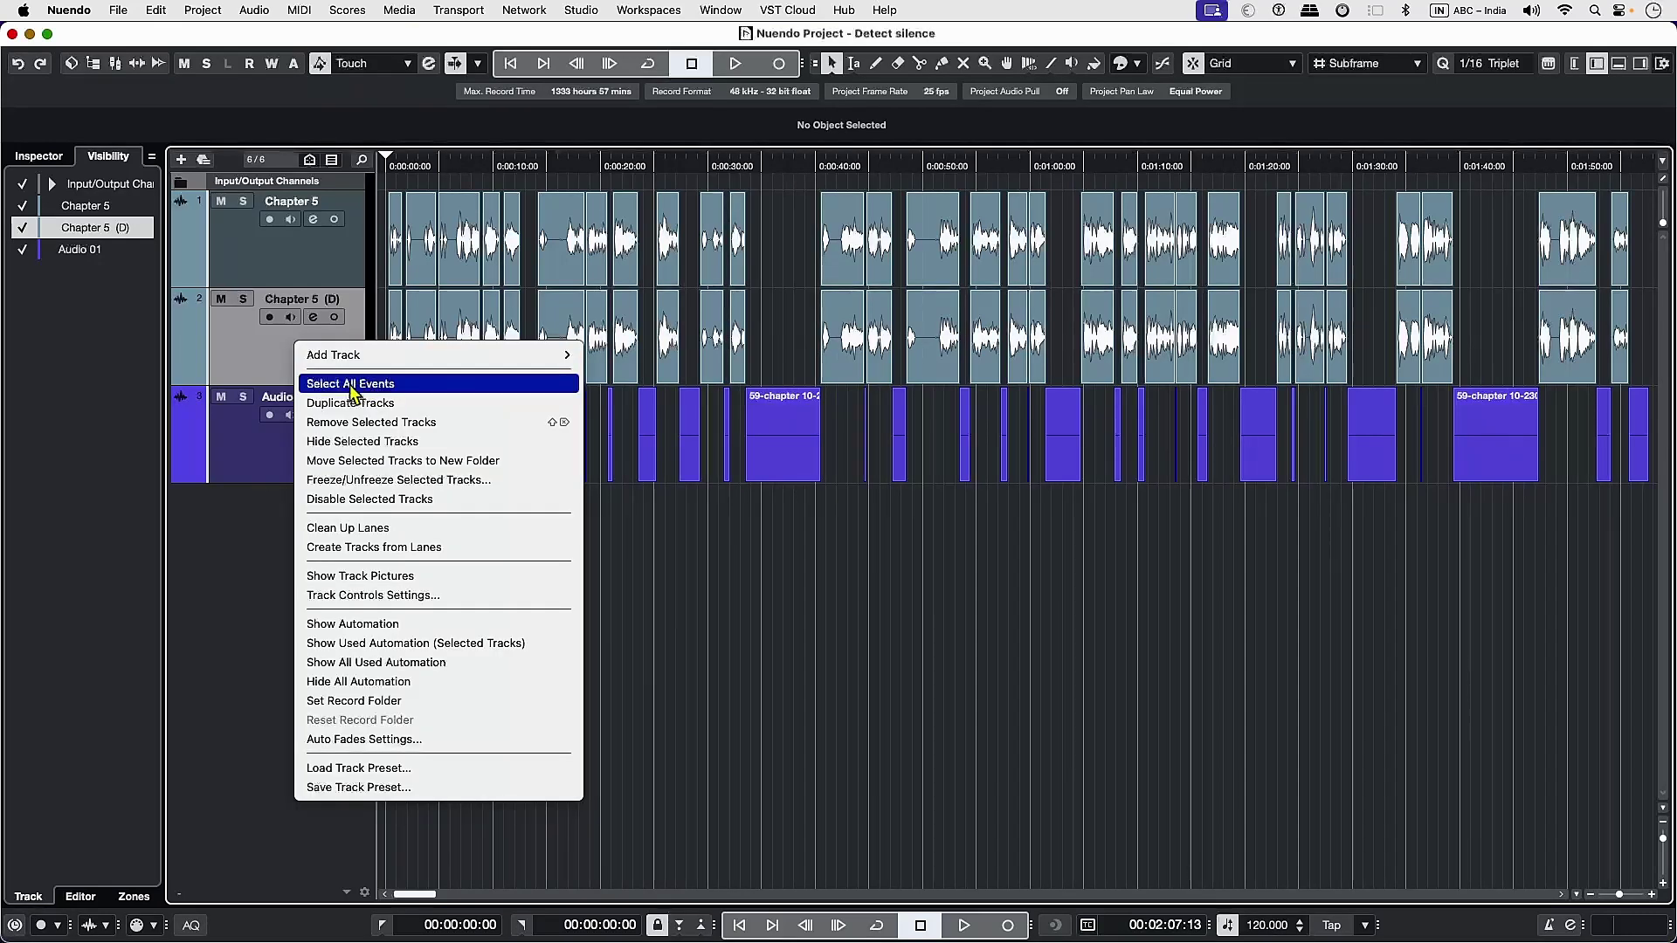
{"action": "left_click", "coordinate": [352, 384]}
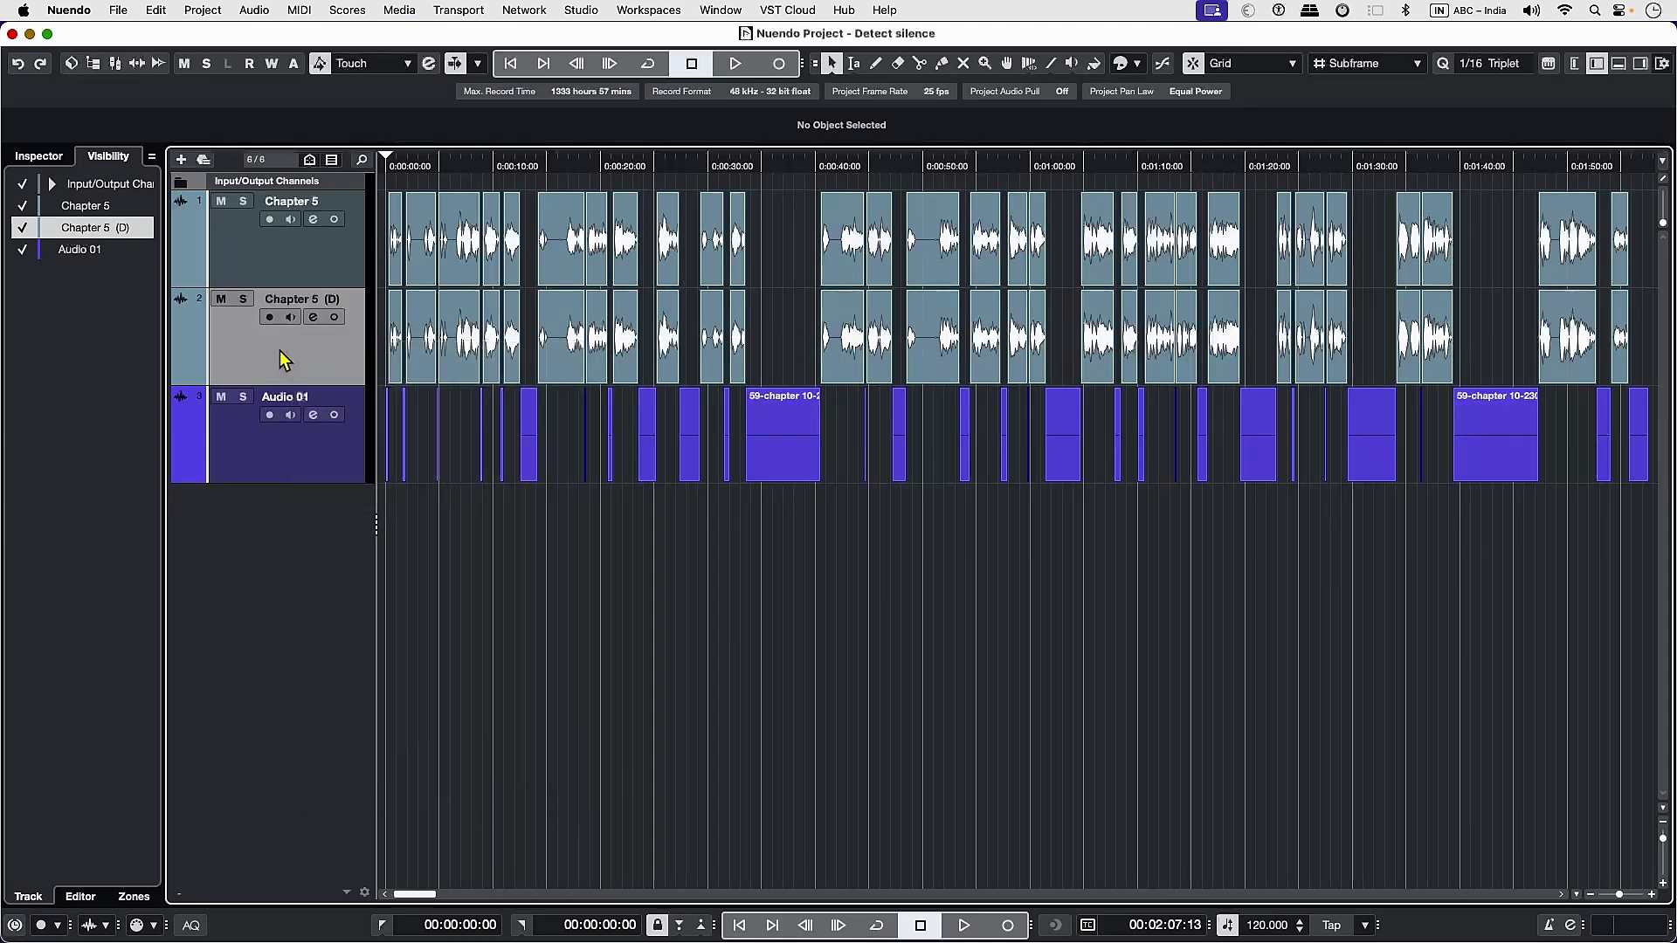
{"action": "right_click", "coordinate": [996, 350]}
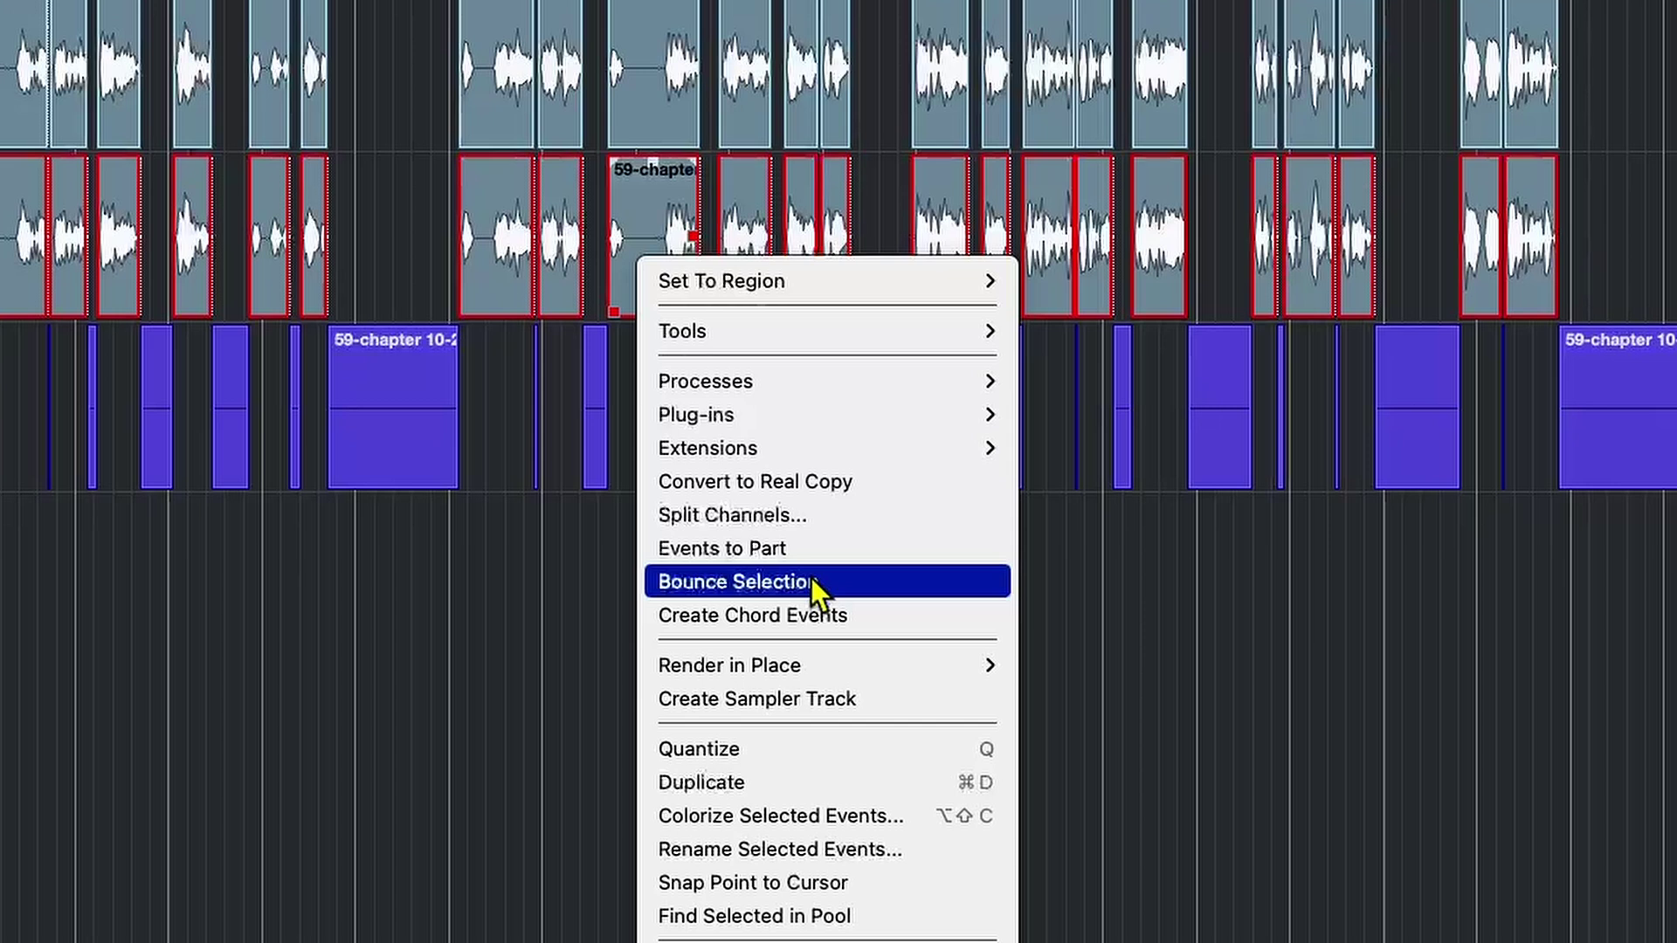
{"action": "left_click", "coordinate": [810, 581]}
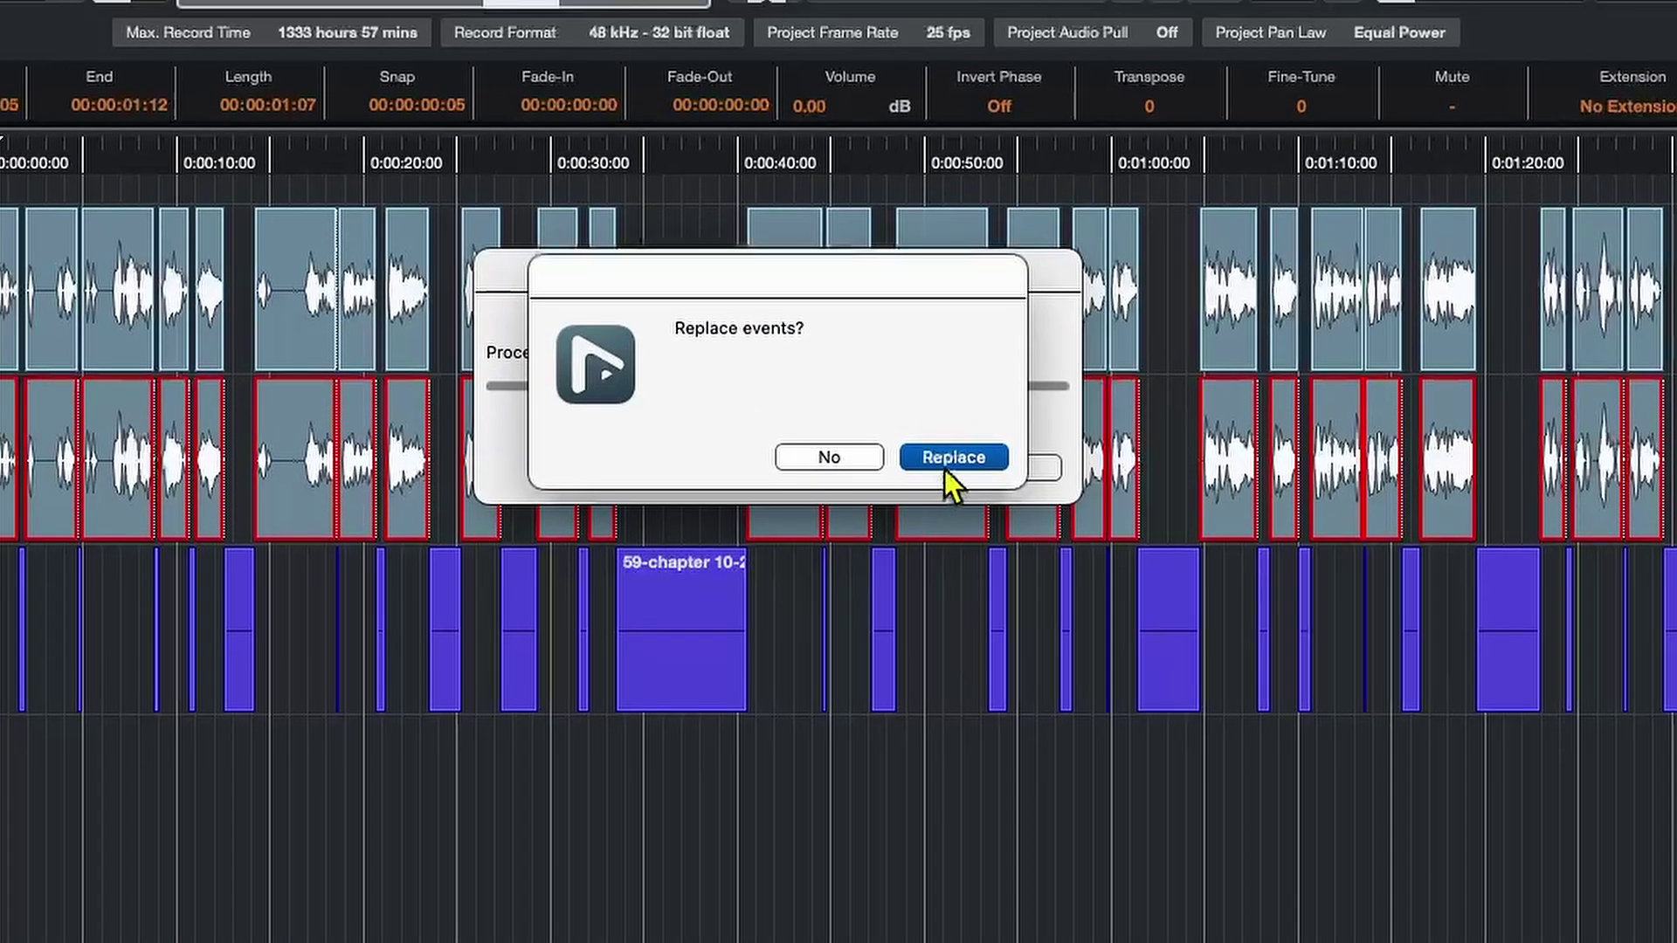
{"action": "left_click", "coordinate": [947, 461]}
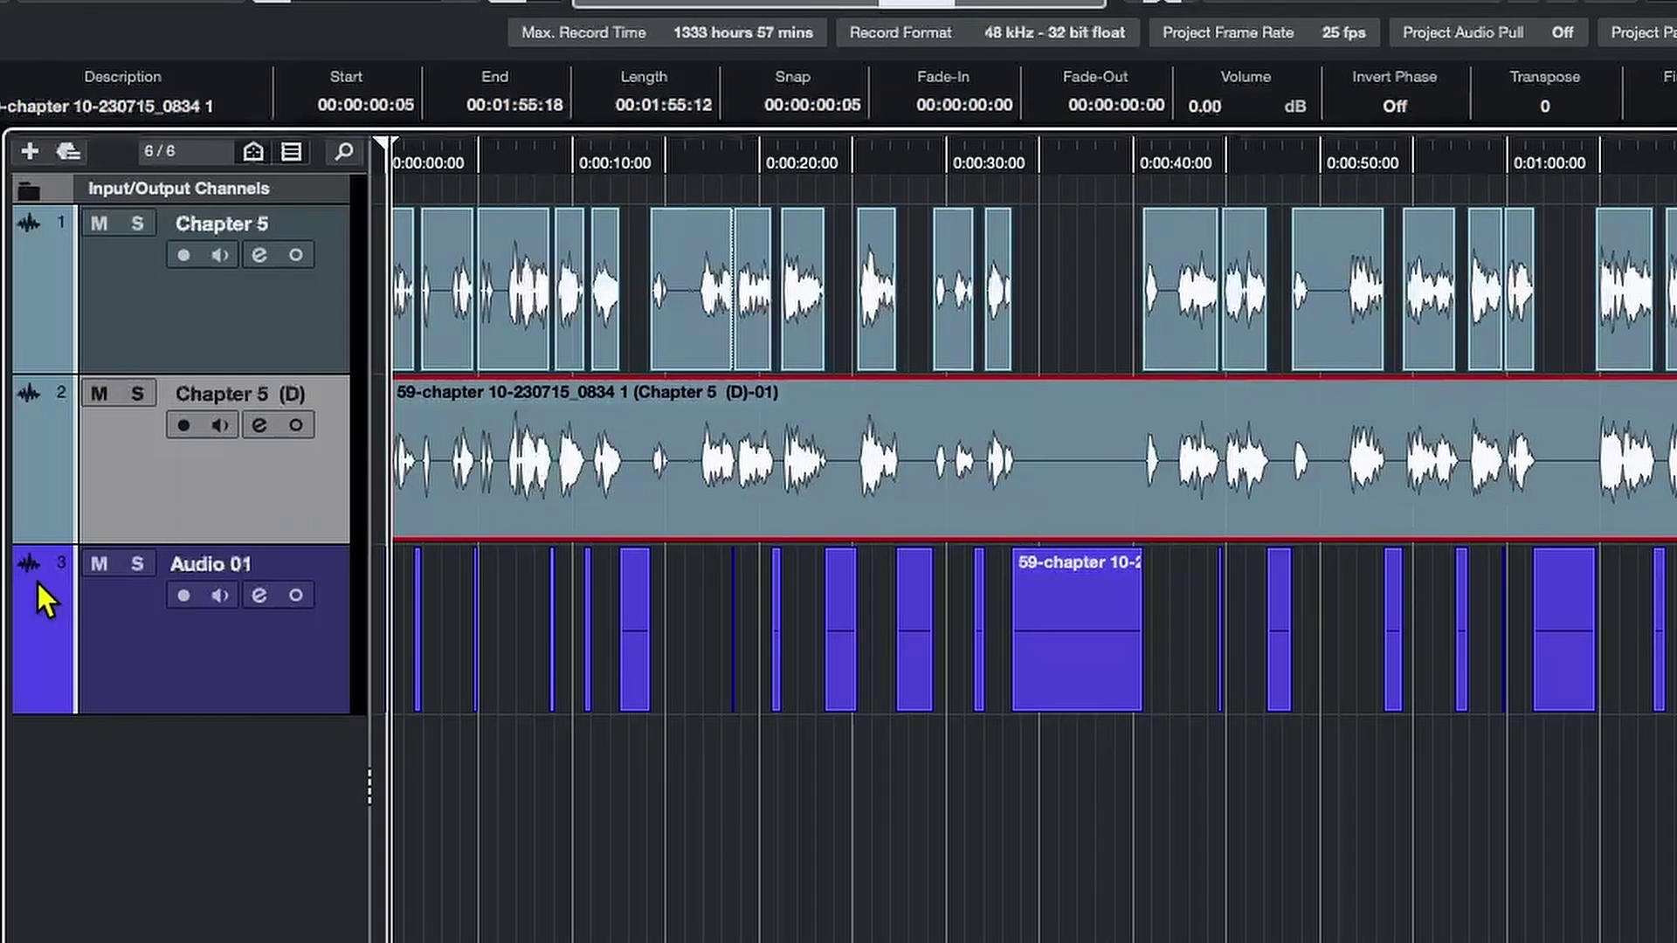
Step: Add the SpectraLayers extension to the bounced Chapter 5 (D) event and enlarge its editor area
{"action": "right_click", "coordinate": [721, 495]}
{"action": "mouse_move", "coordinate": [781, 635]}
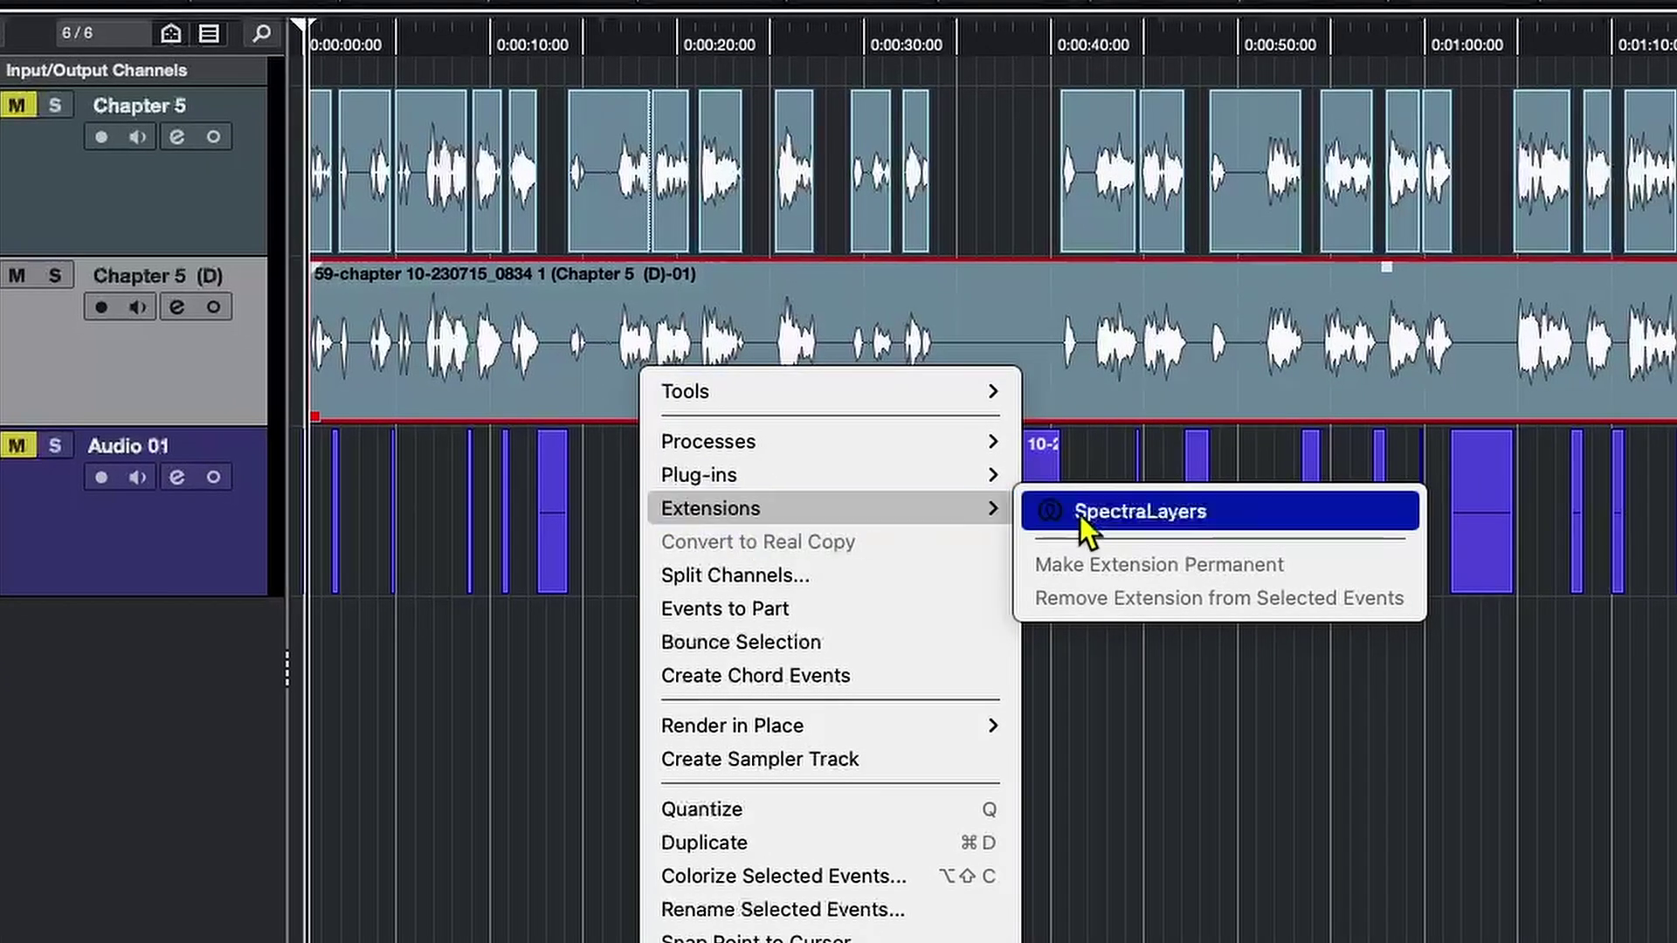
{"action": "left_click", "coordinate": [1159, 618]}
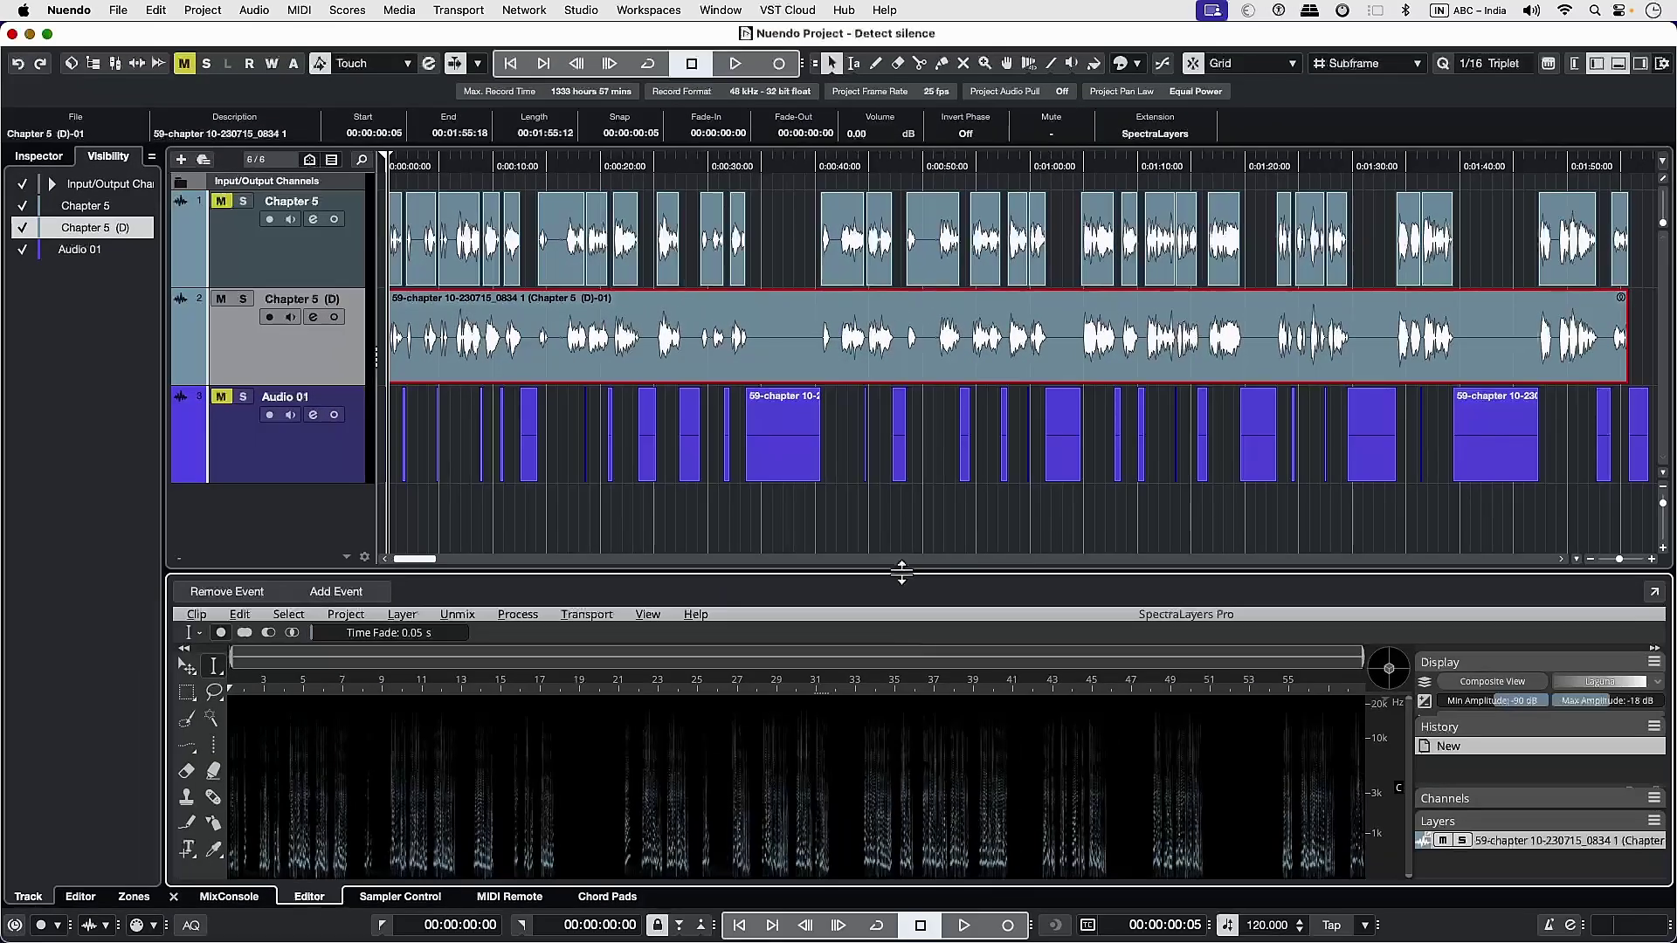
{"action": "left_click_drag", "start_coordinate": [902, 572], "coordinate": [902, 403]}
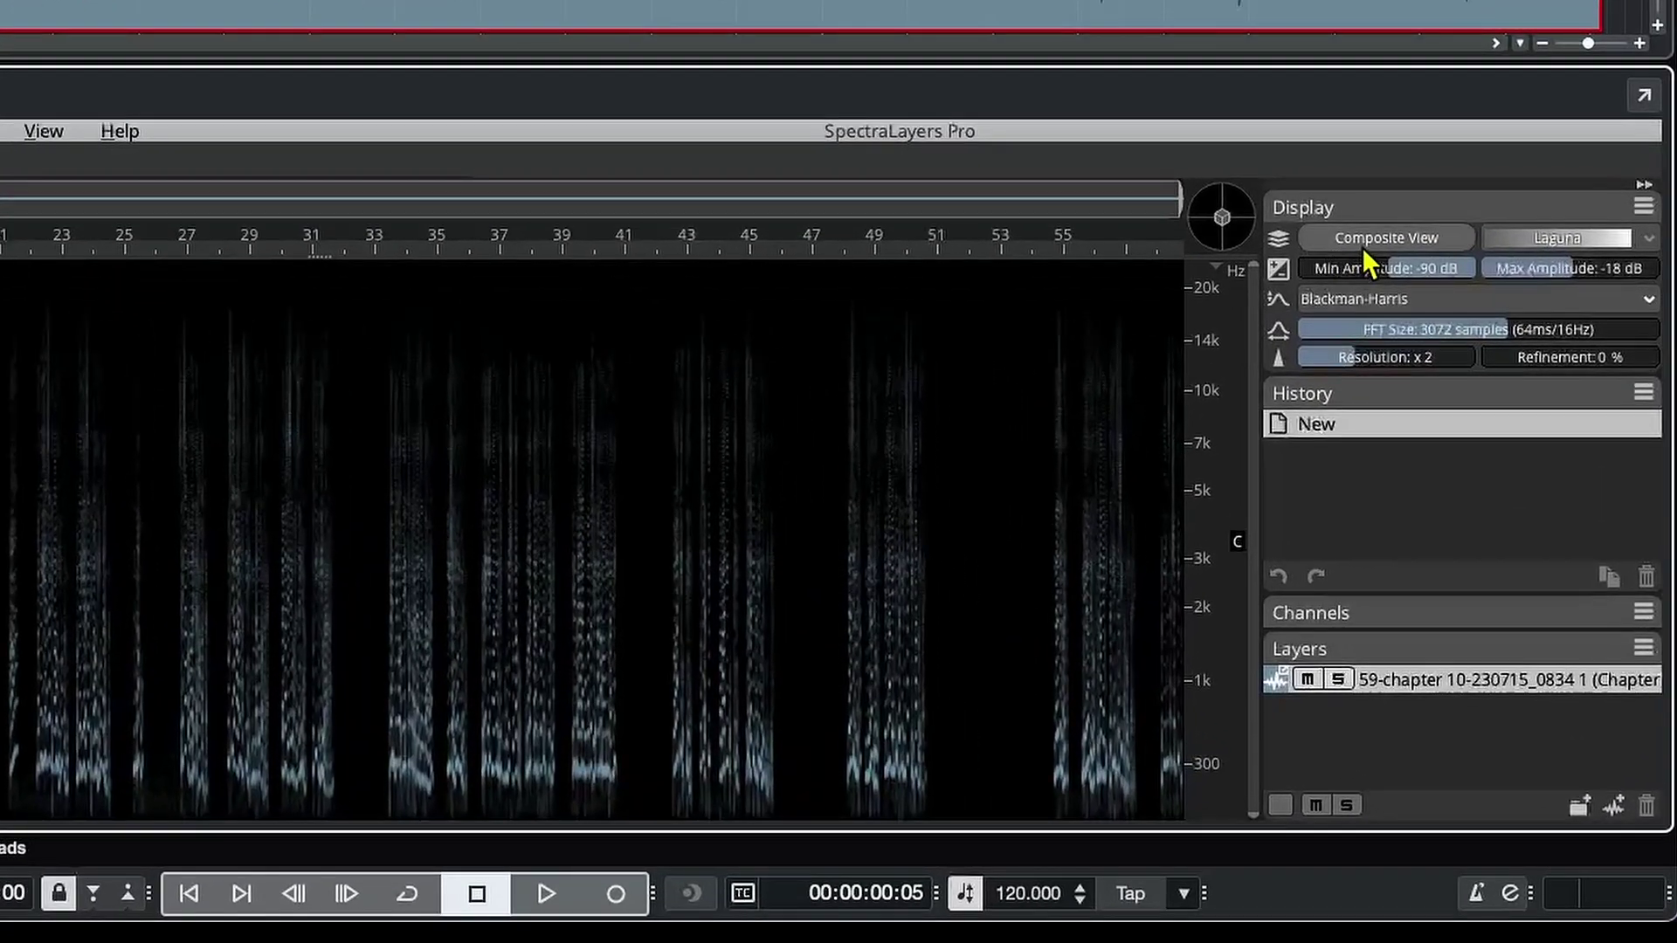
Step: Turn off the spectrogram's Composite View and apply Ambience Match to the bounced dialogue with a match ratio of 80%
{"action": "left_click", "coordinate": [1363, 246]}
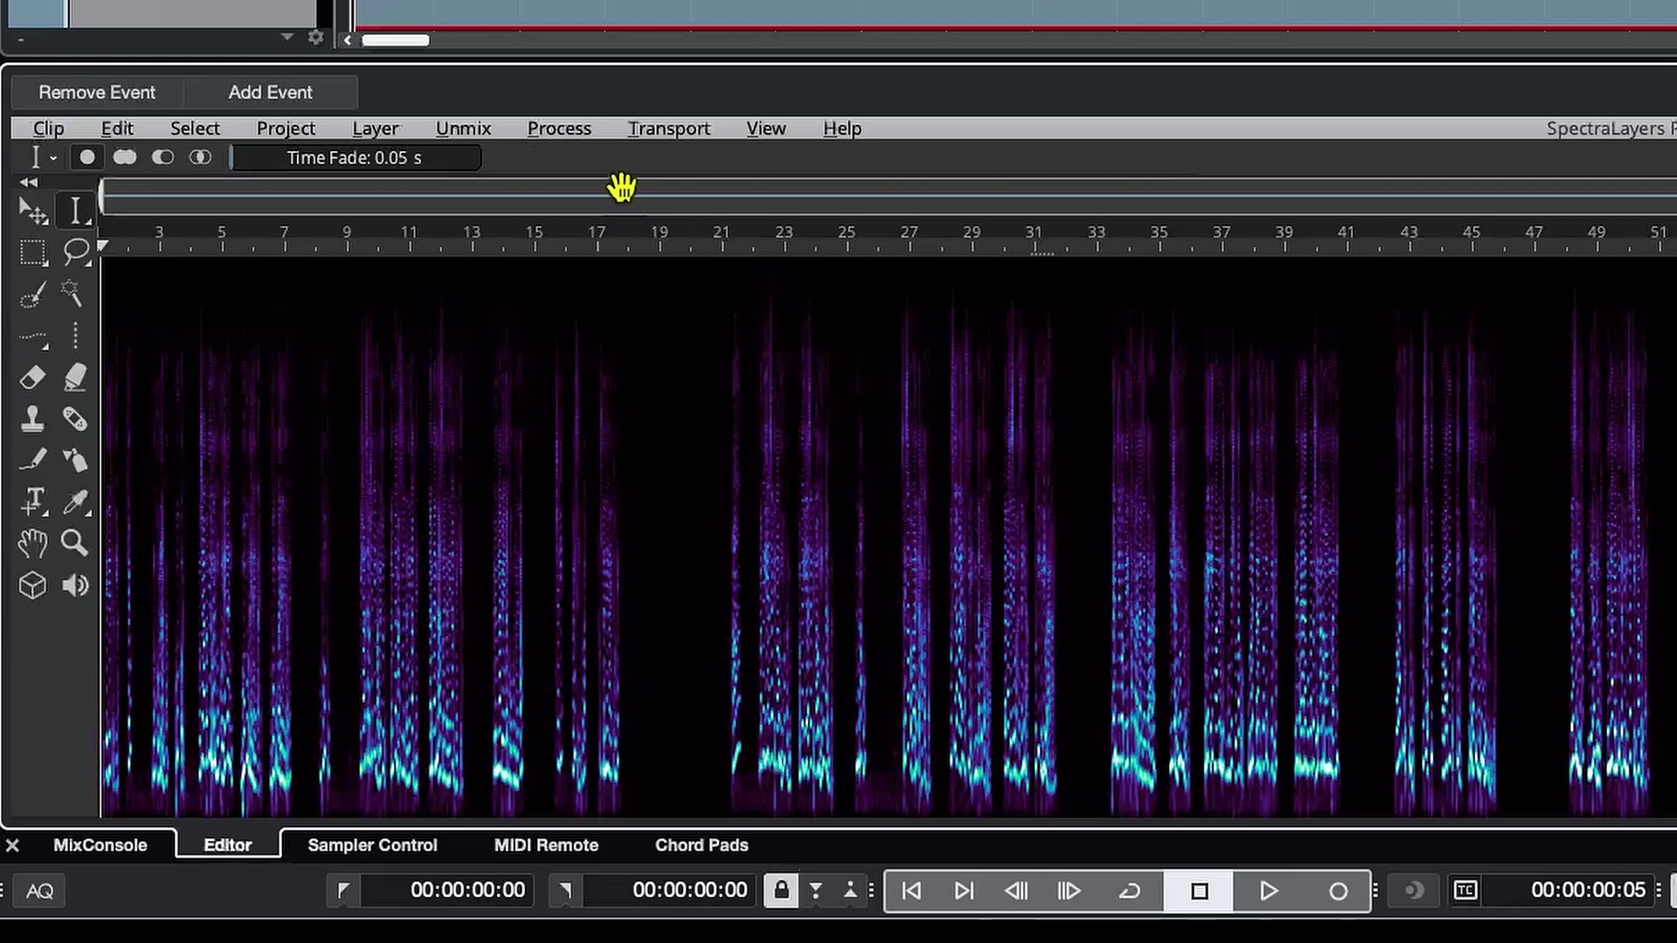
{"action": "left_click", "coordinate": [332, 129]}
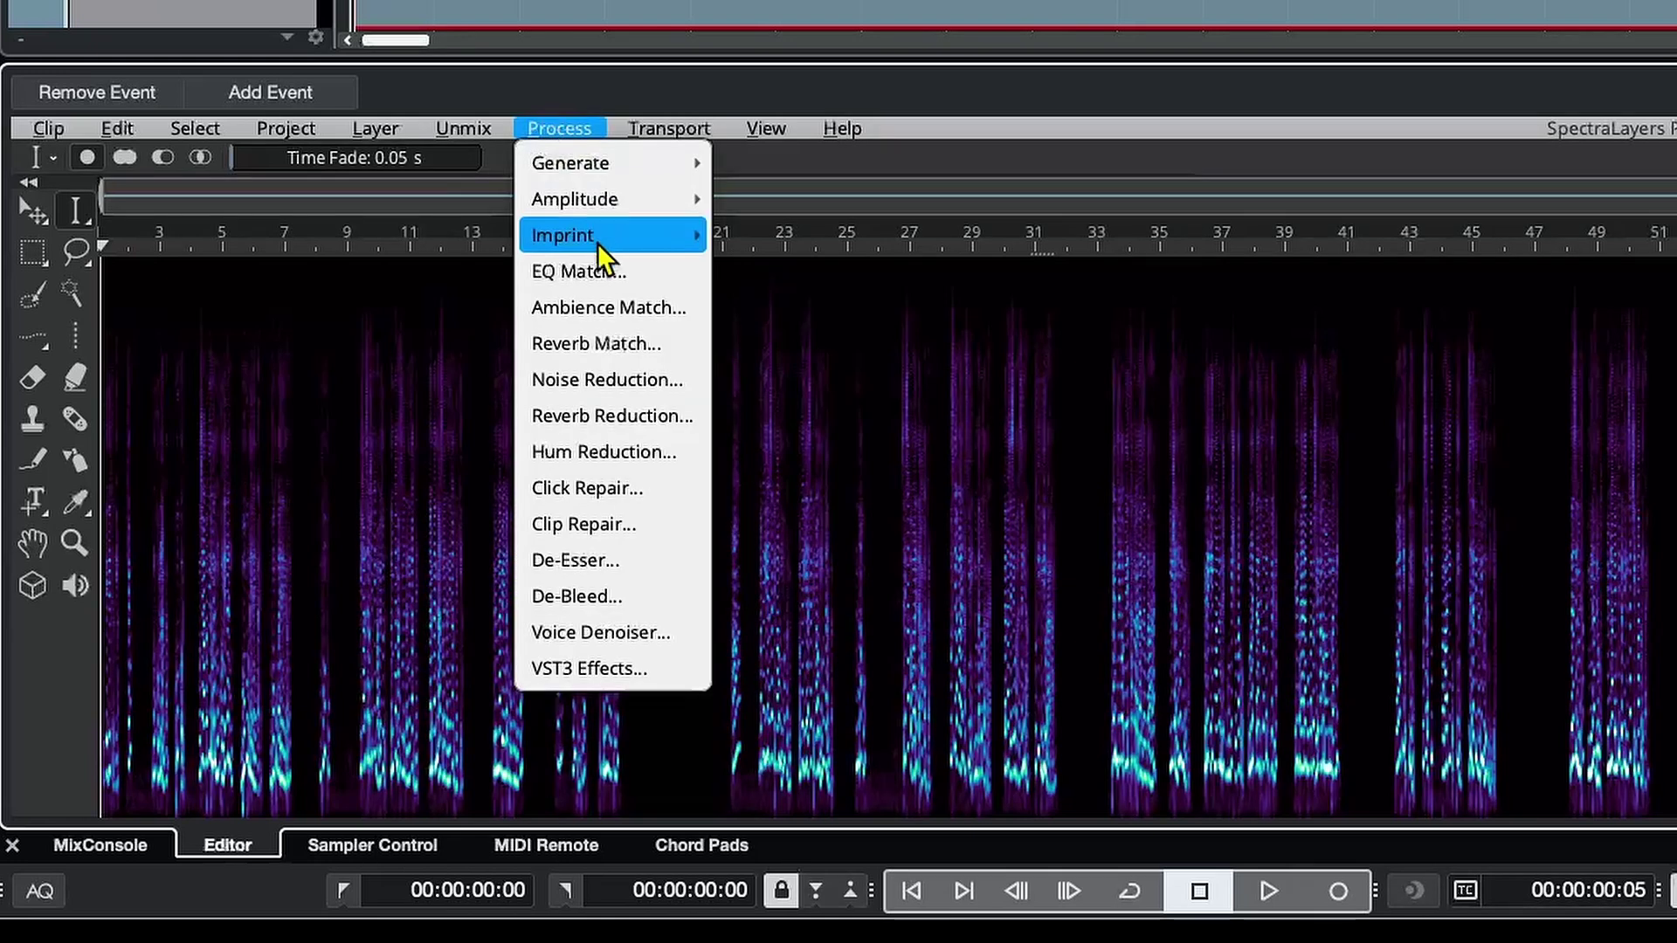
{"action": "left_click", "coordinate": [602, 306]}
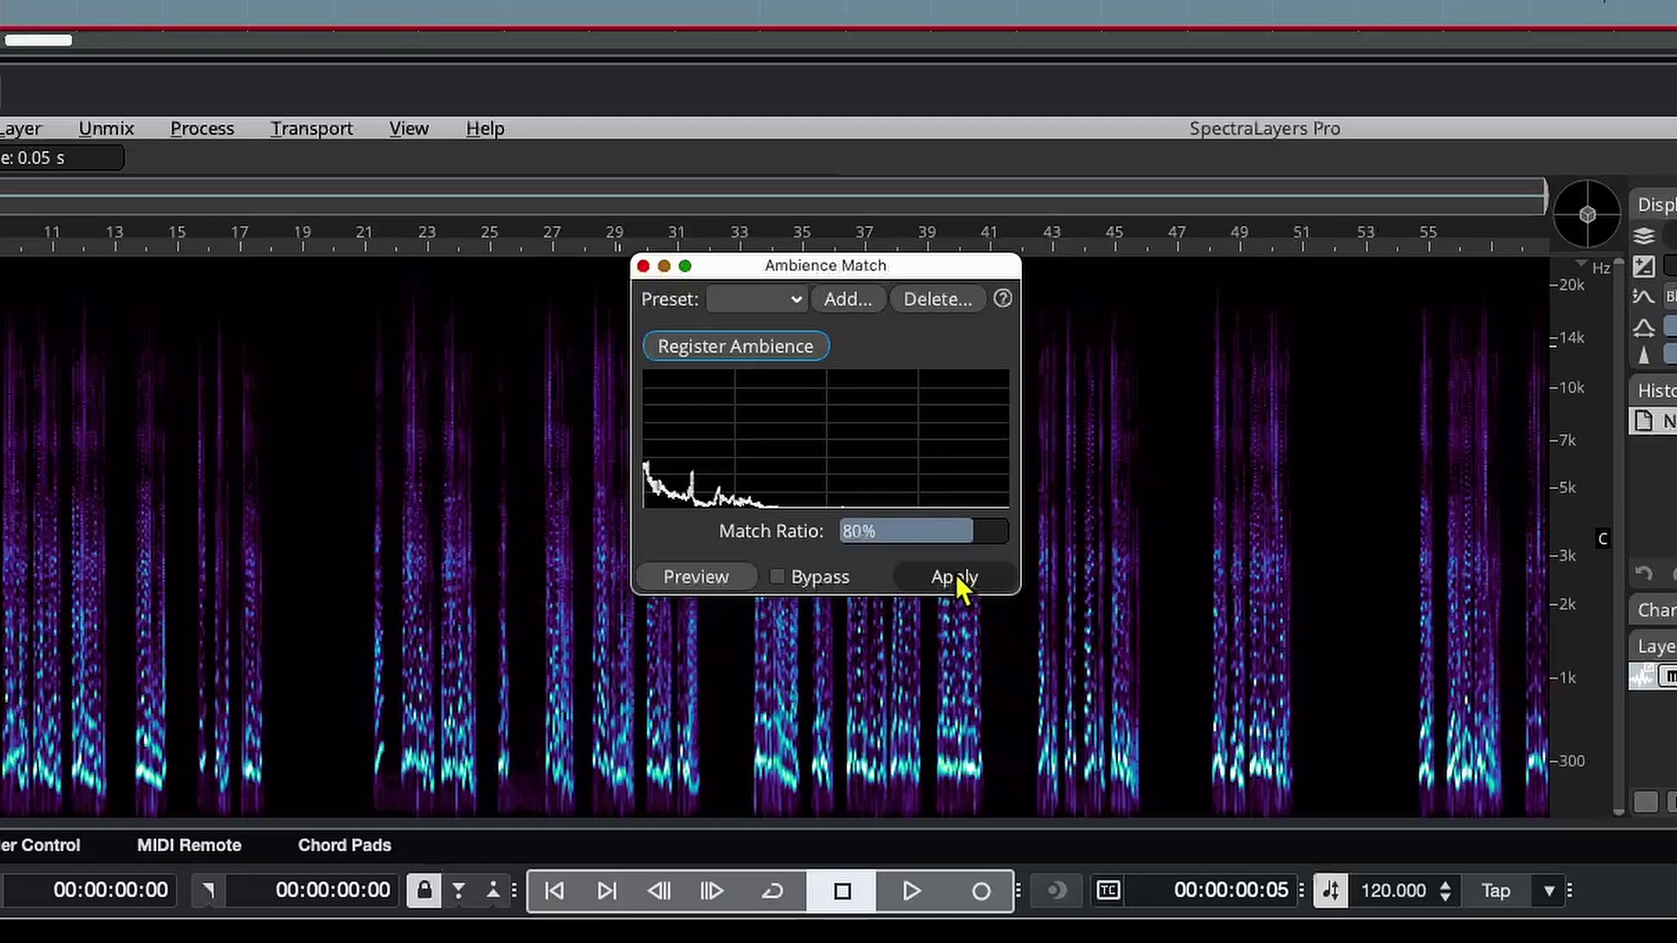
{"action": "left_click", "coordinate": [958, 580]}
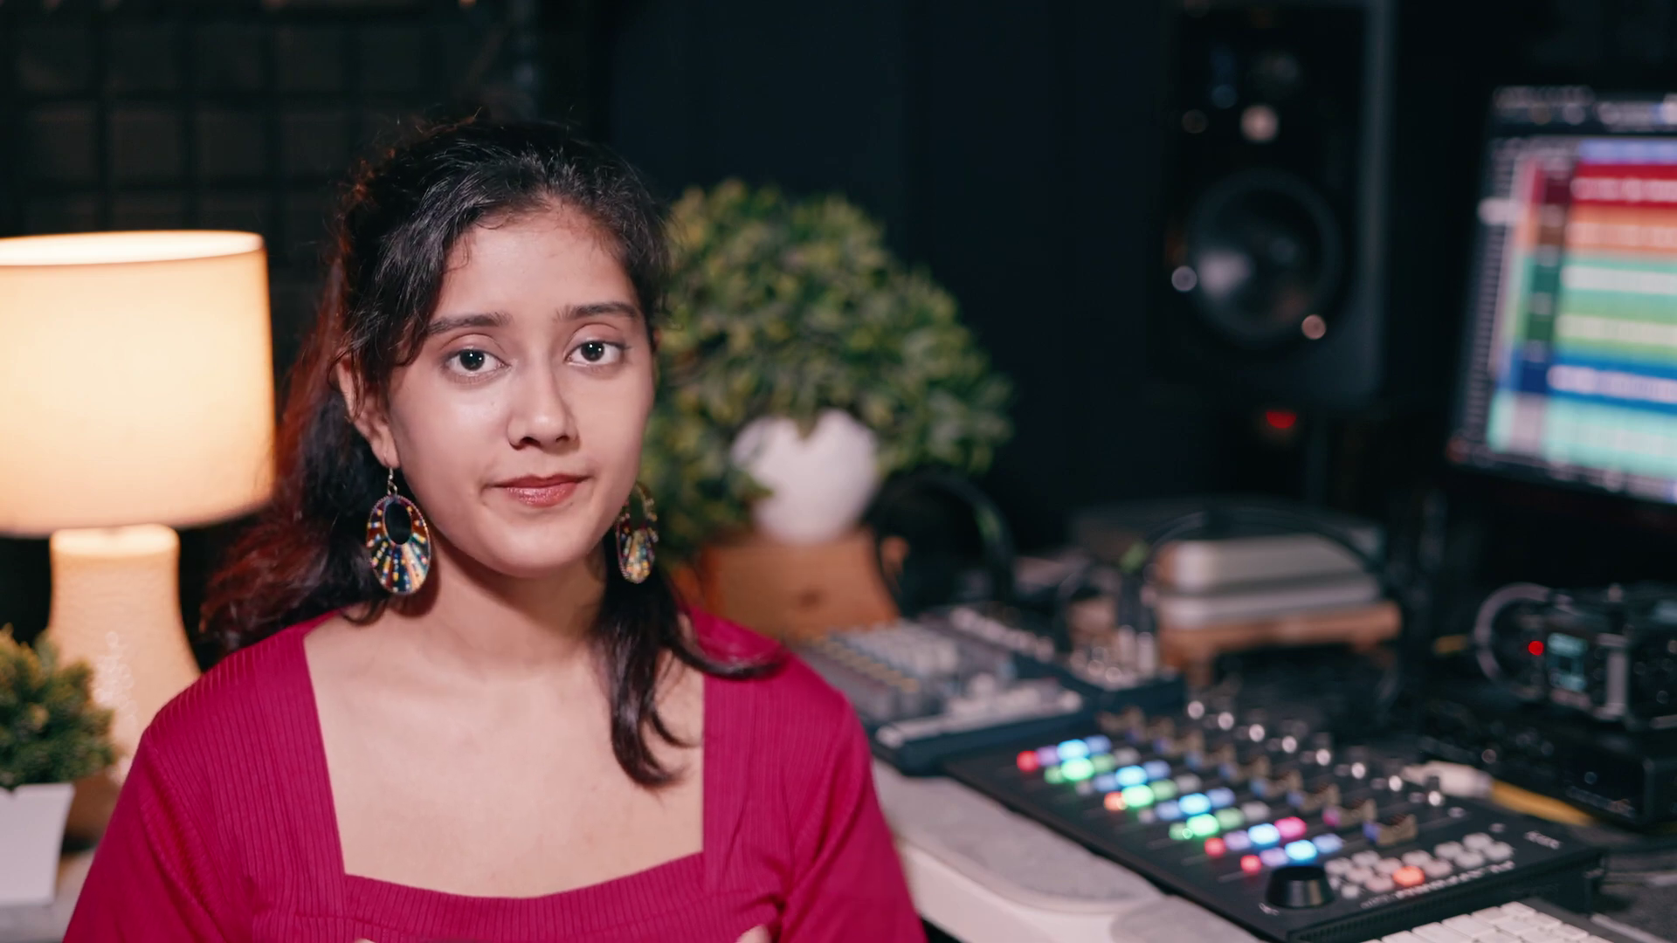
Step: Set up an audio mixdown export with only the Chapter 5 (D) channel and a sample rate of 44.100 kHz
{"action": "left_click", "coordinate": [119, 11]}
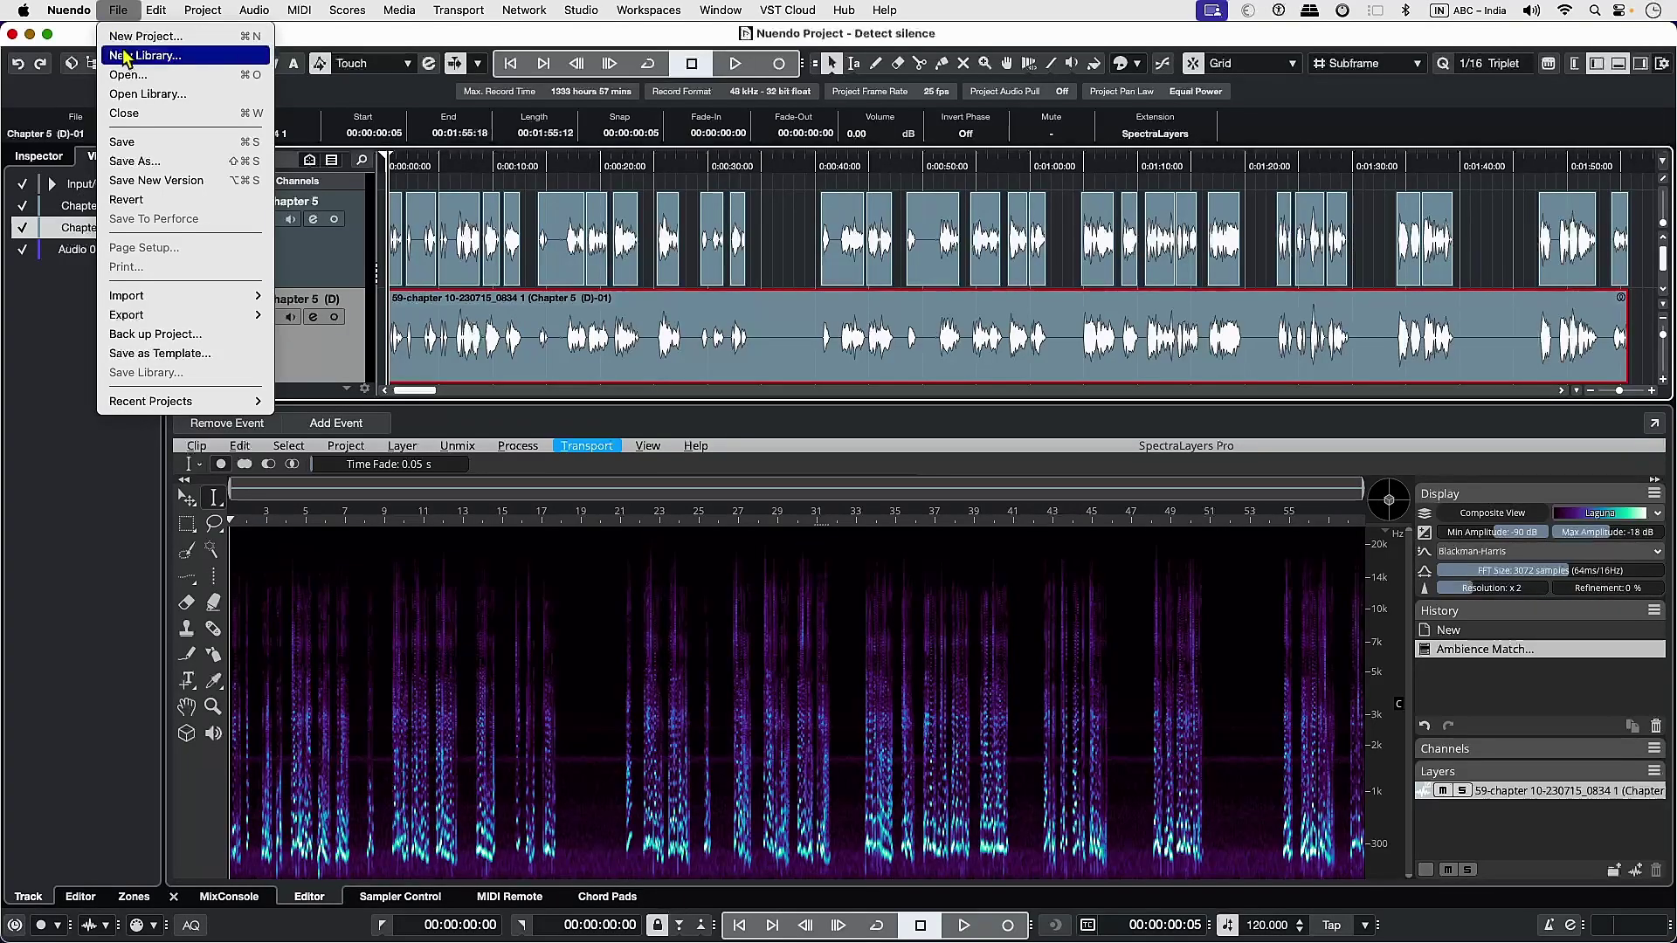
{"action": "mouse_move", "coordinate": [161, 317]}
{"action": "left_click", "coordinate": [314, 316]}
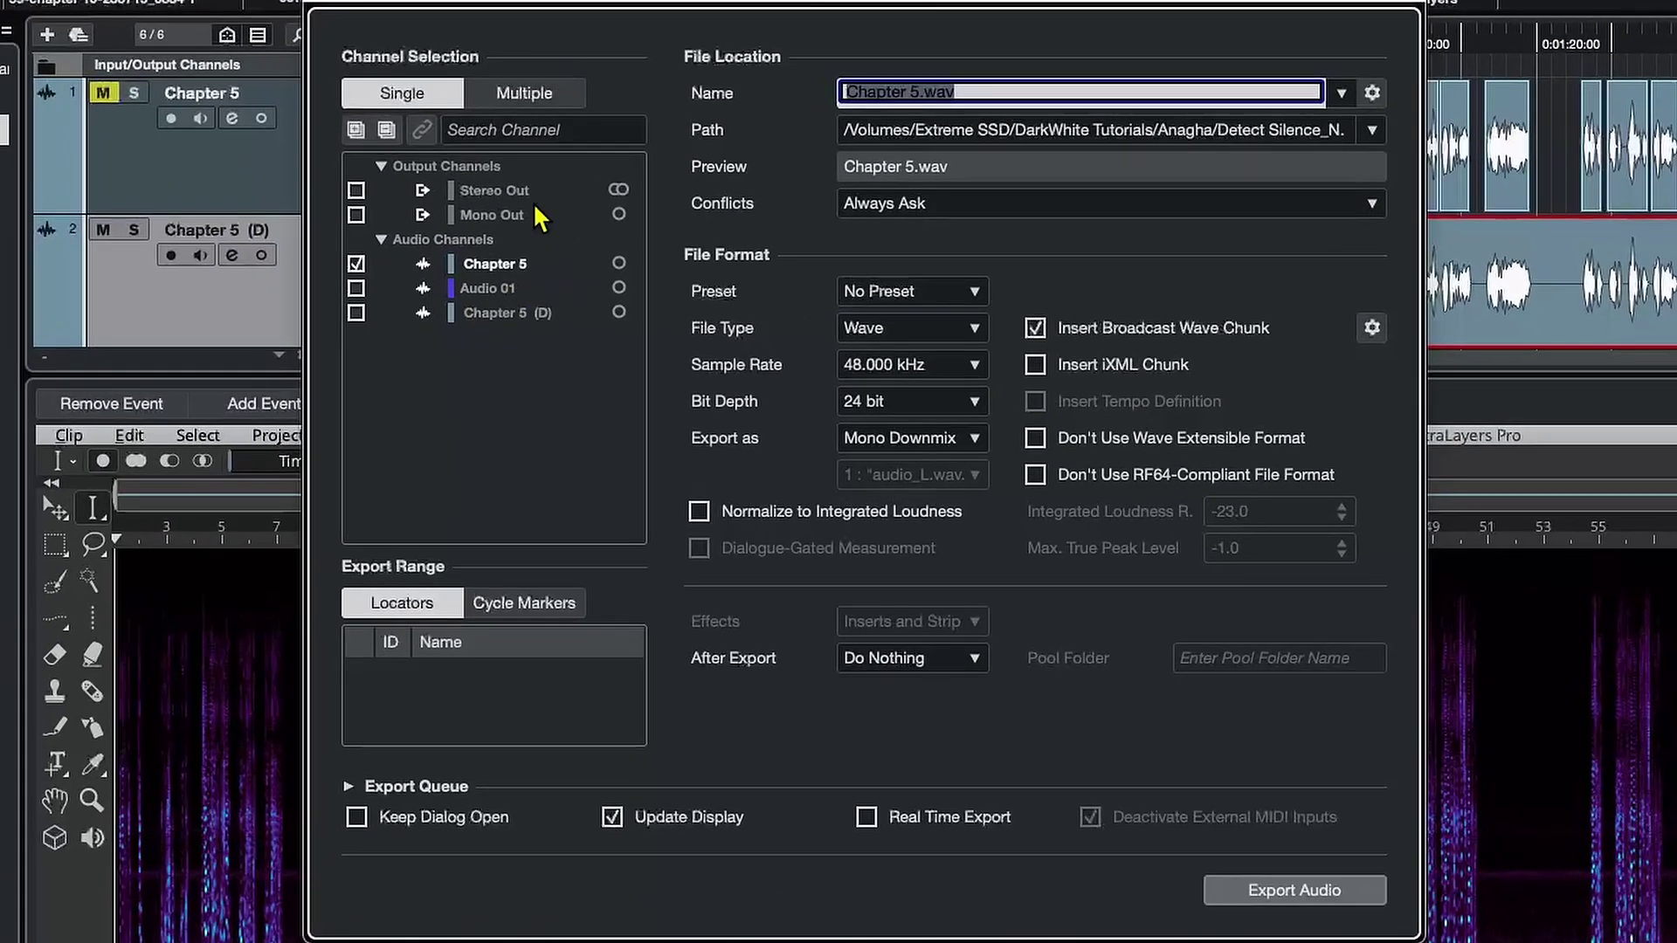
{"action": "left_click", "coordinate": [401, 325]}
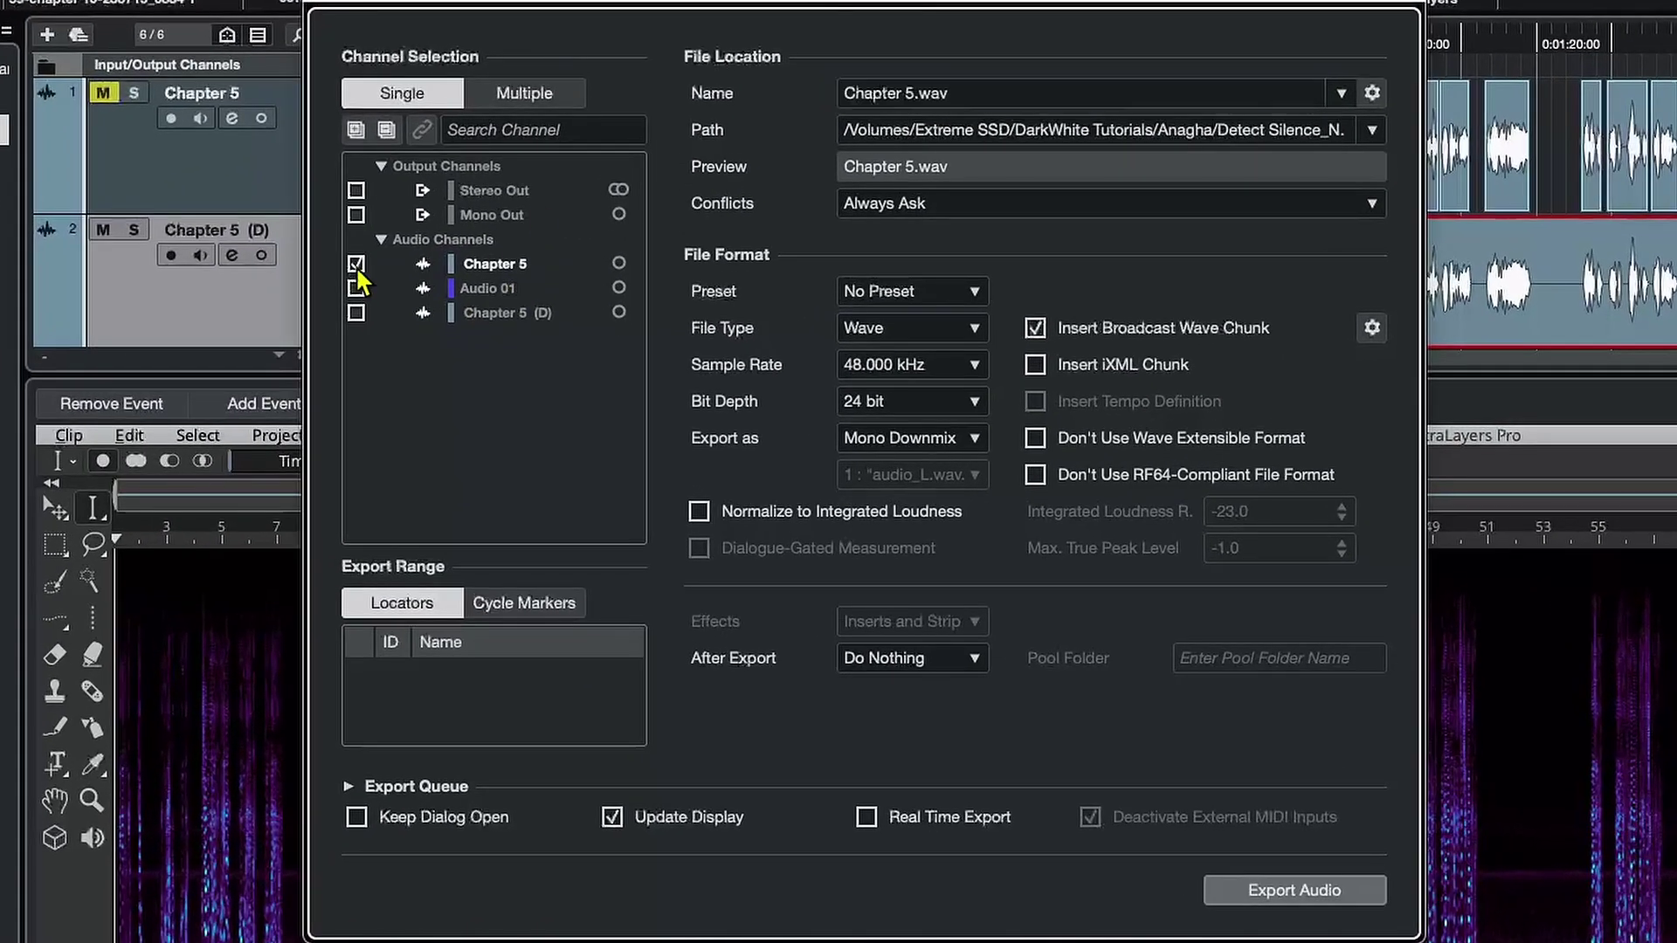
{"action": "left_click", "coordinate": [943, 373]}
{"action": "left_click", "coordinate": [913, 333]}
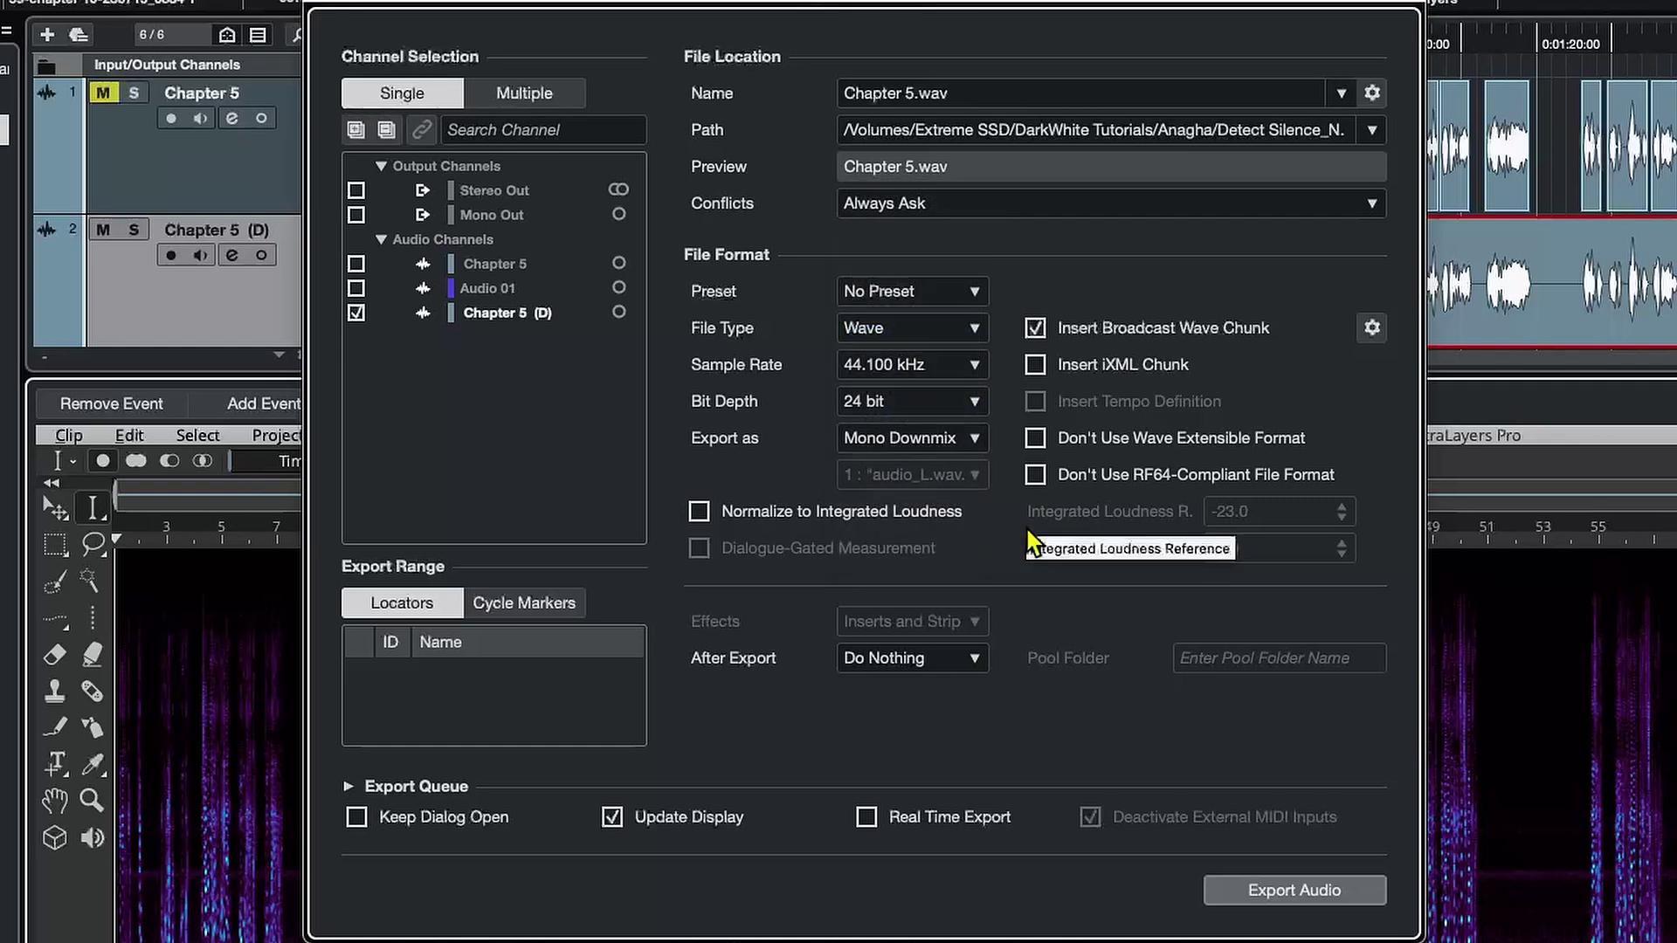
Step: Normalize to an integrated loudness of -18.0 with a maximum true peak level of -3.0, and export the audio
{"action": "left_click", "coordinate": [699, 510]}
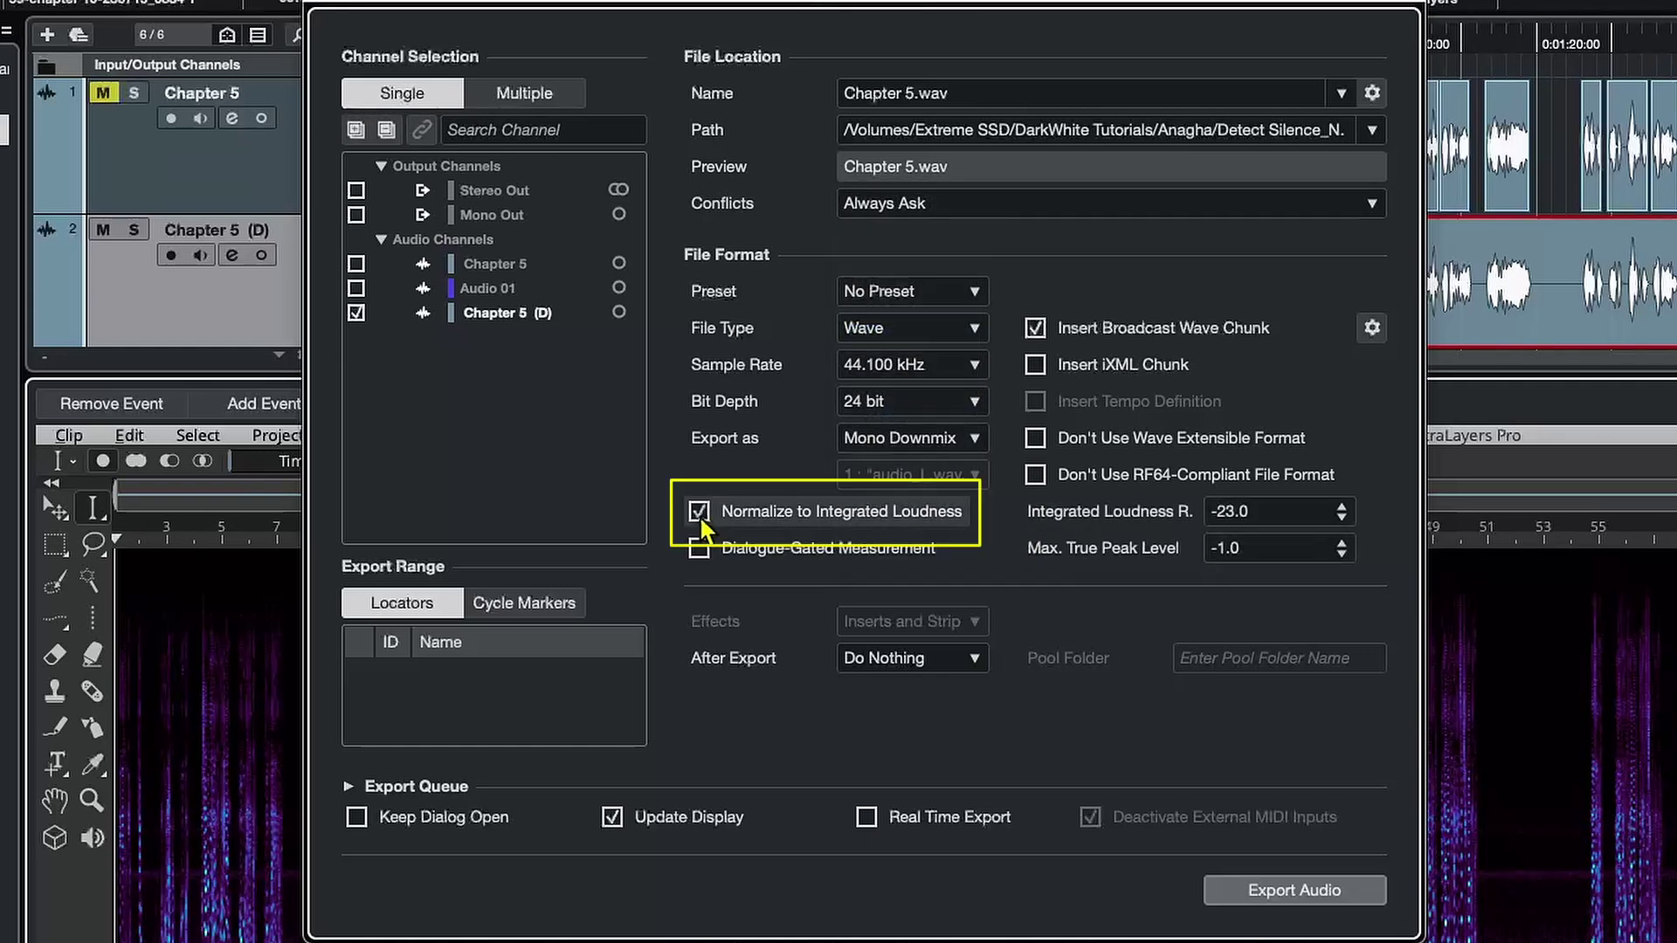
{"action": "left_click", "coordinate": [1266, 522]}
{"action": "type", "text": "-"}
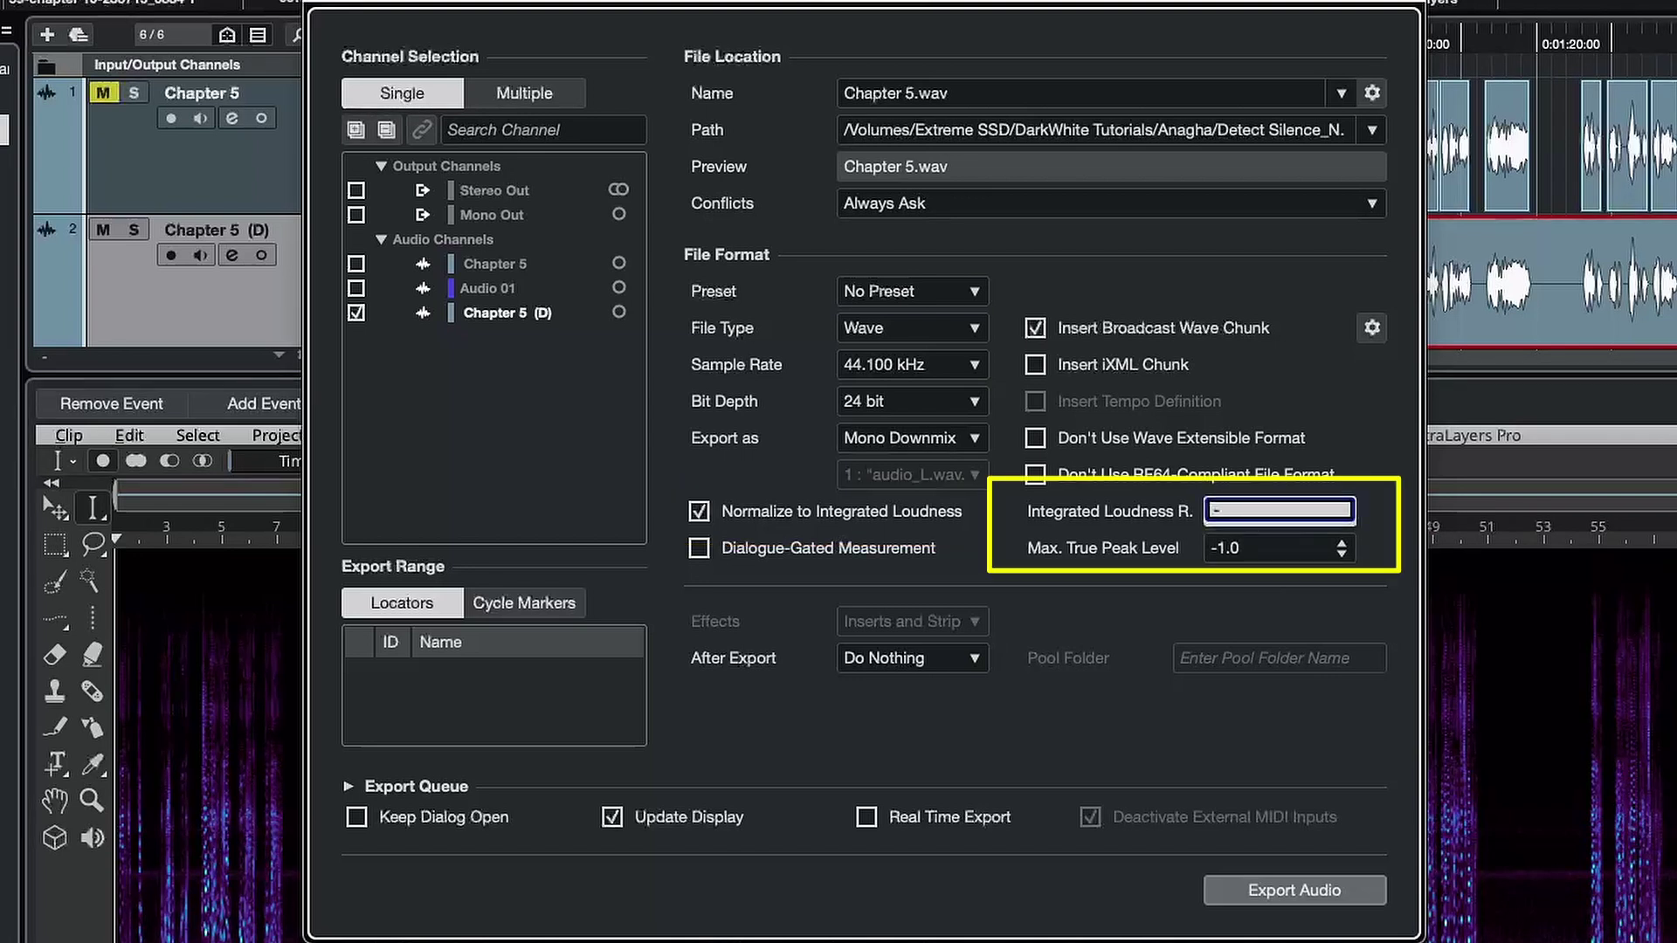
{"action": "left_click", "coordinate": [1286, 548]}
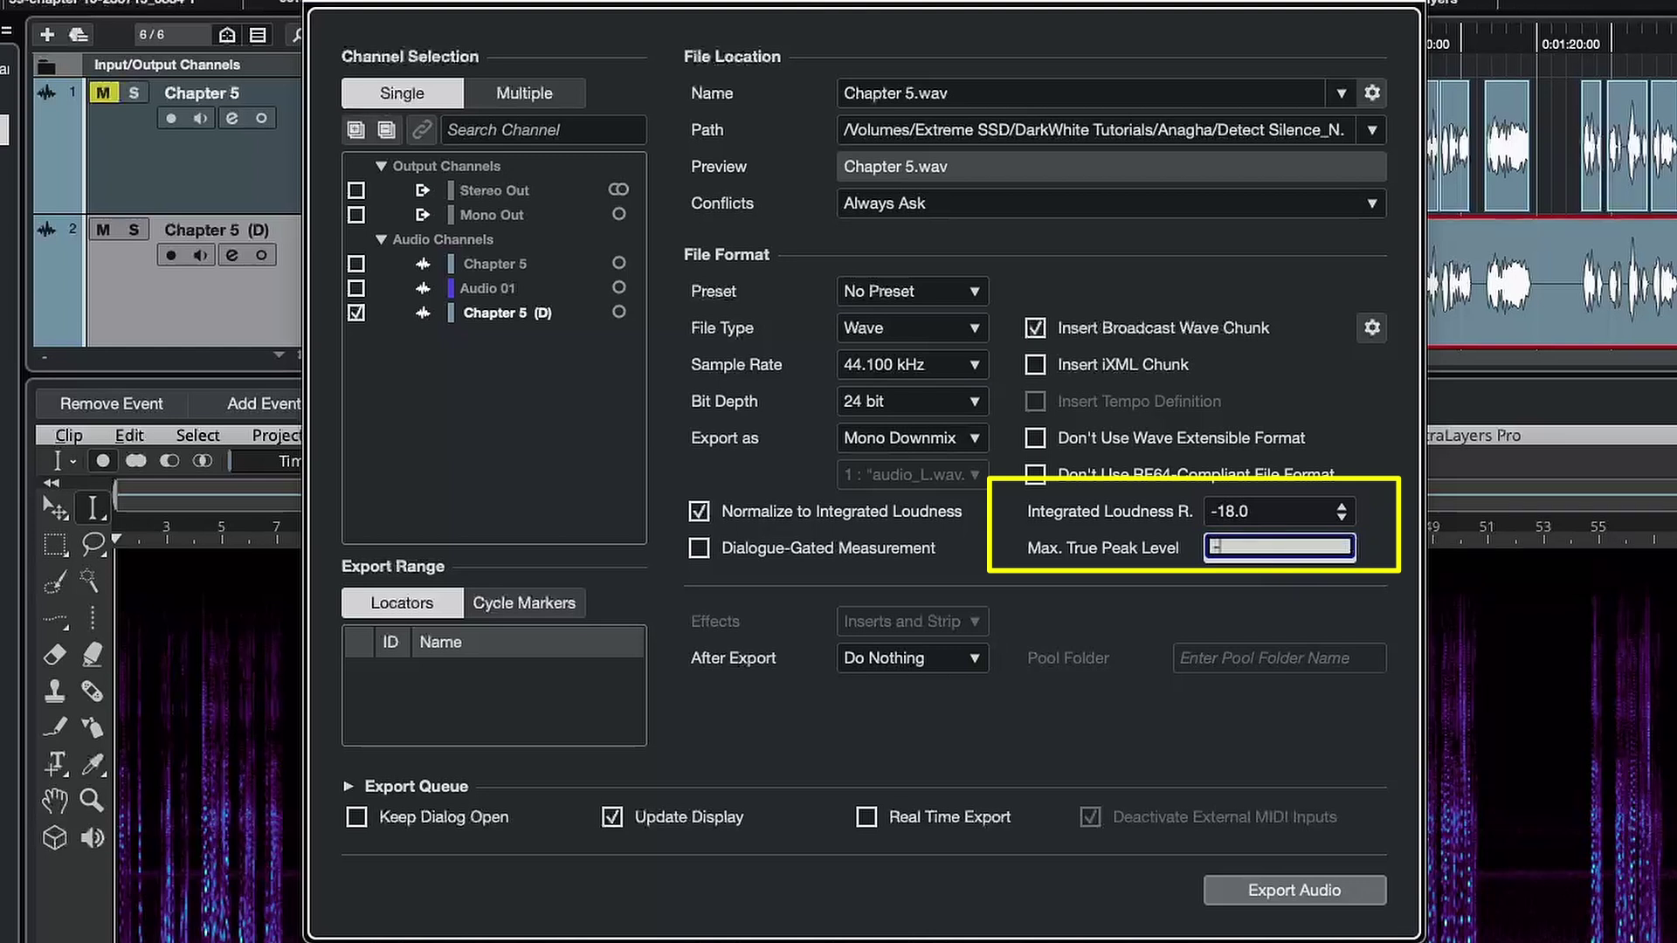
{"action": "type", "text": "-3"}
{"action": "key", "text": "Return"}
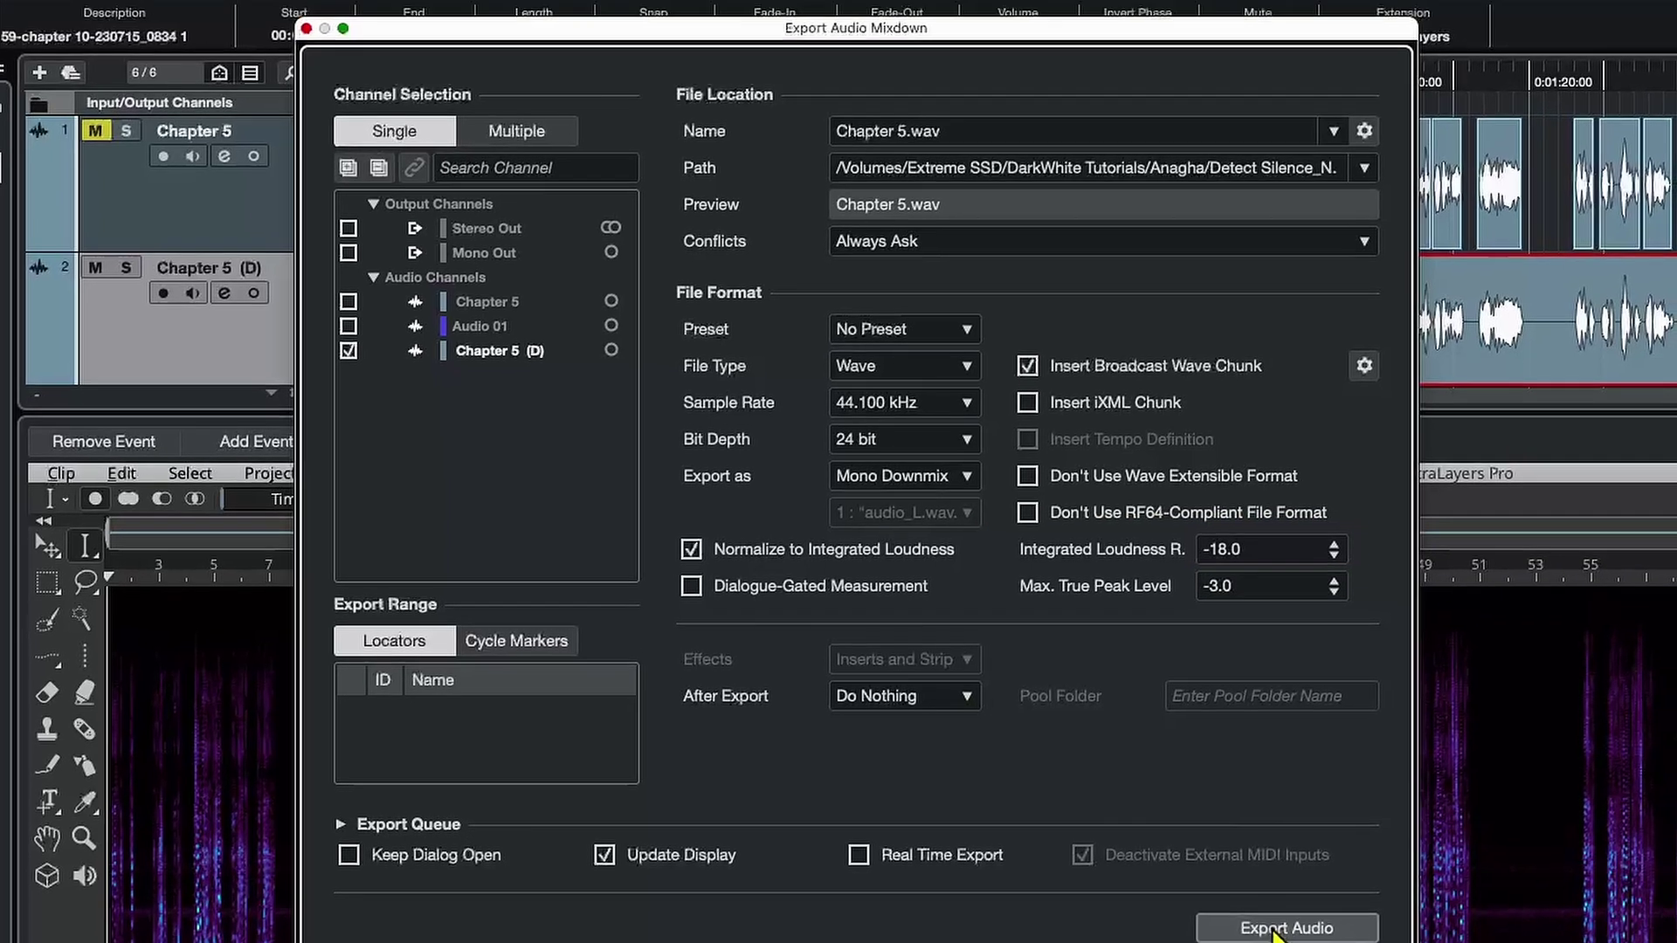
{"action": "left_click", "coordinate": [1294, 890]}
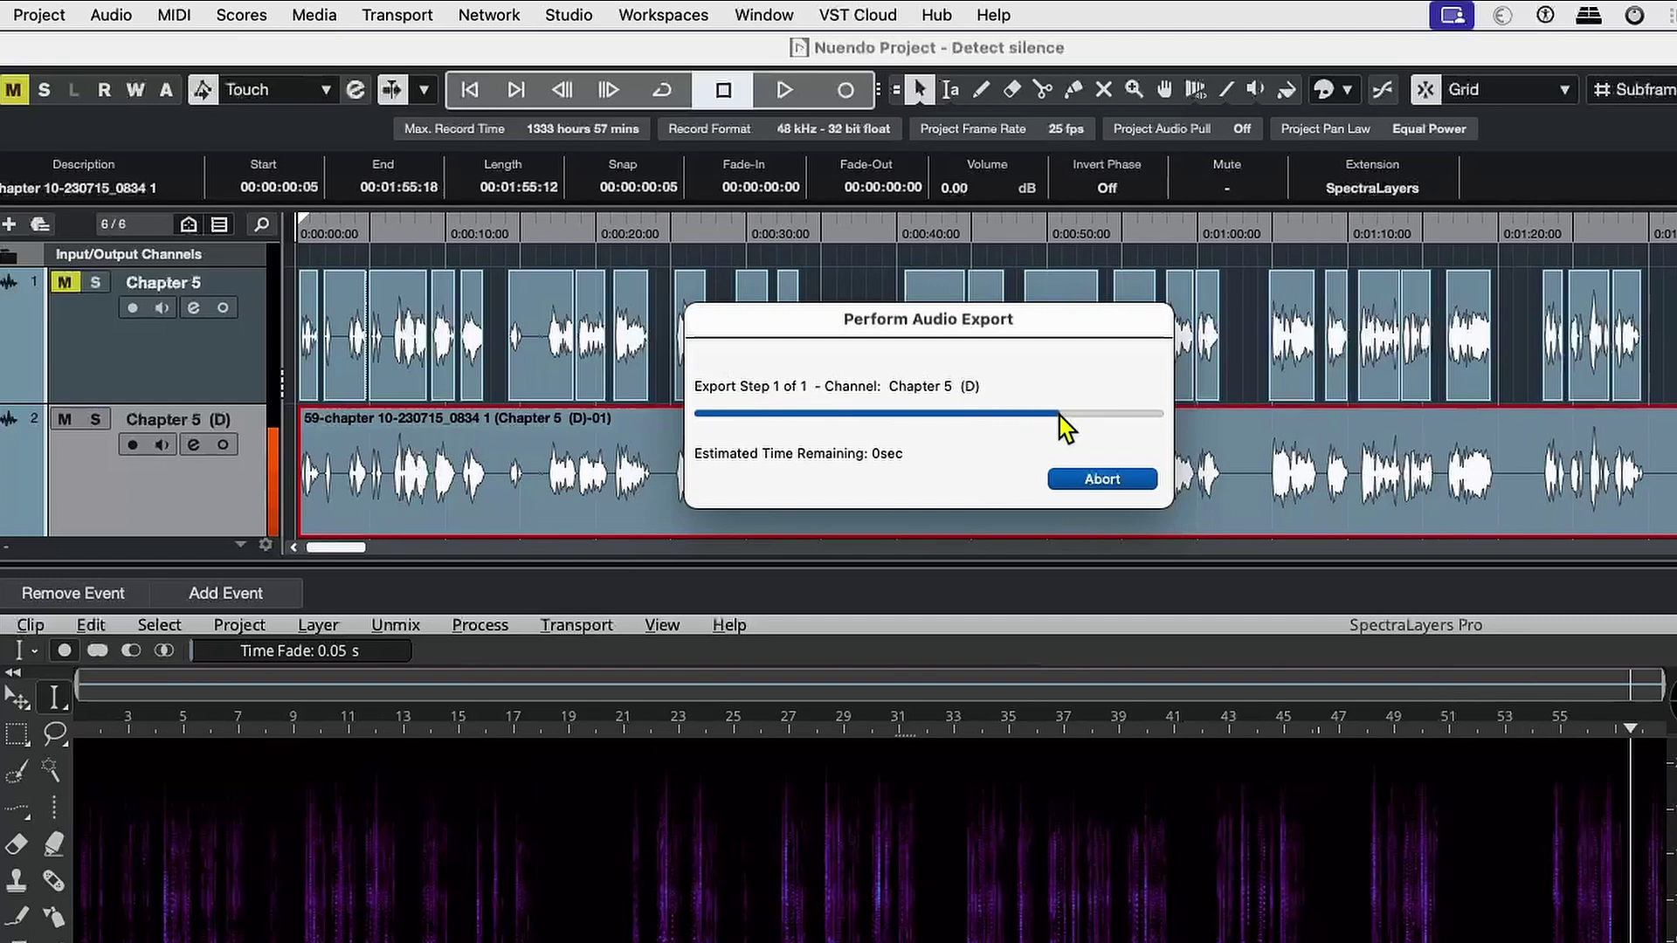